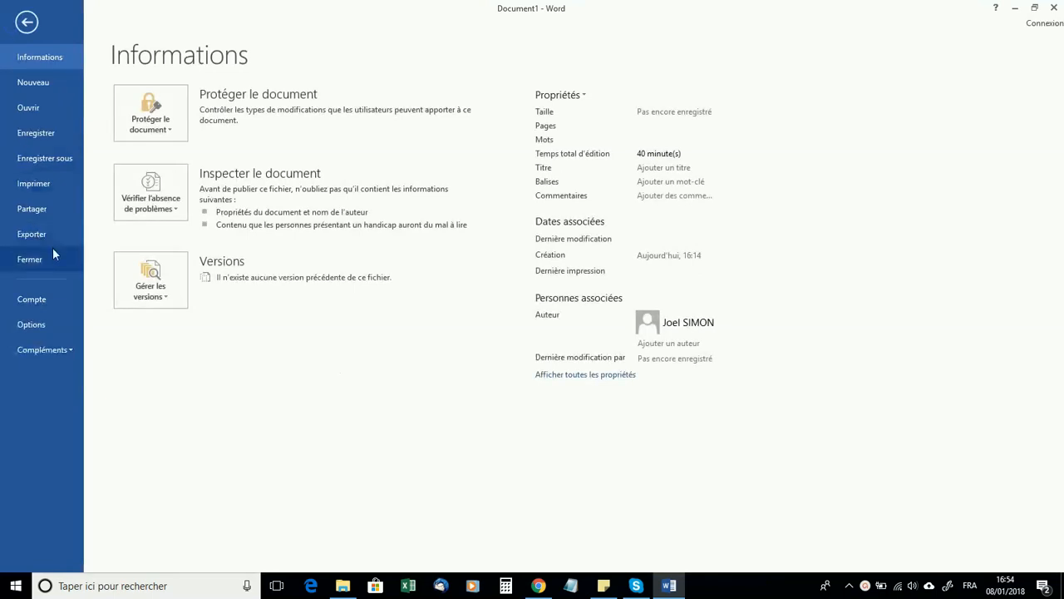
- Examine the ribbon customization options, listing commands from Tous les onglets and locating the Développeur tab among the main tabs
click(46, 327)
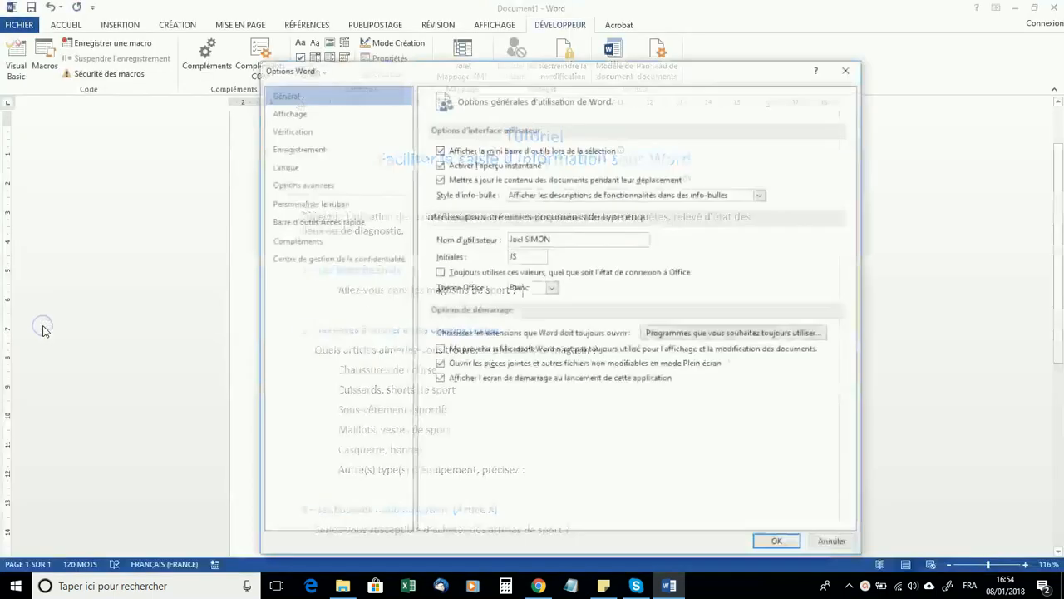
click(309, 207)
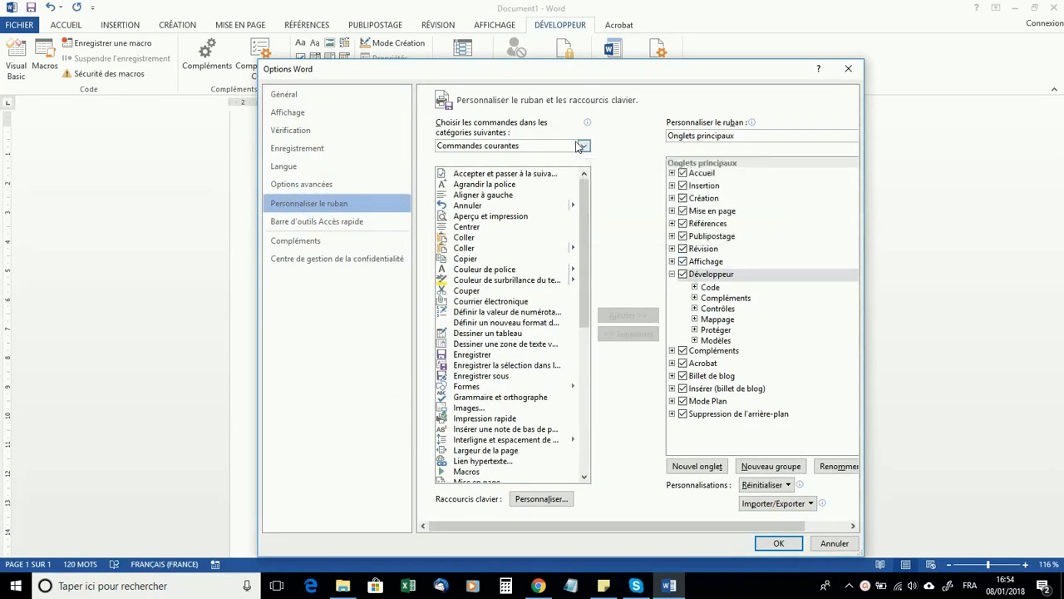
click(586, 147)
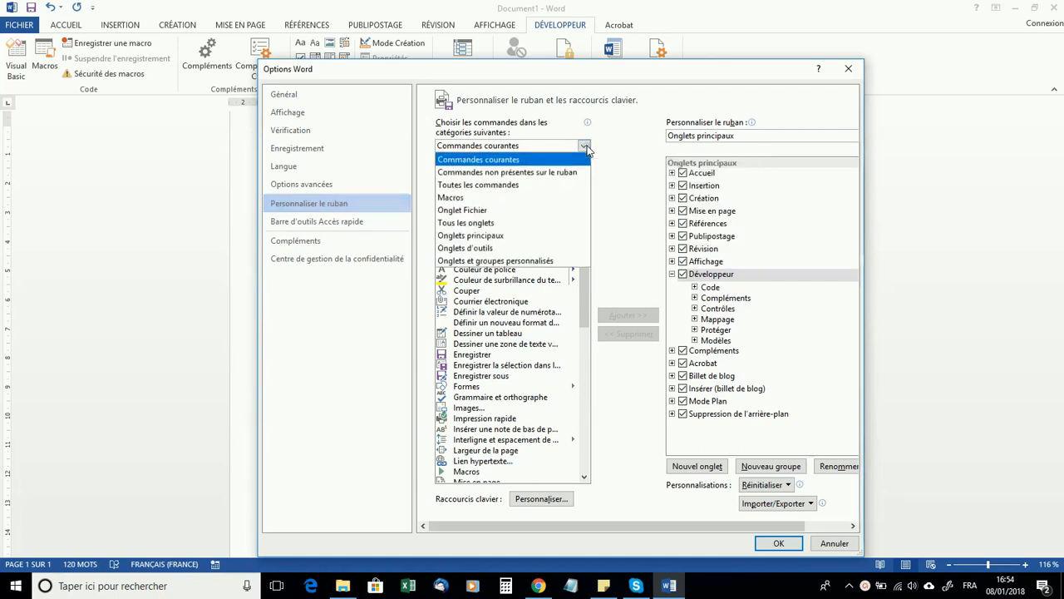
click(497, 224)
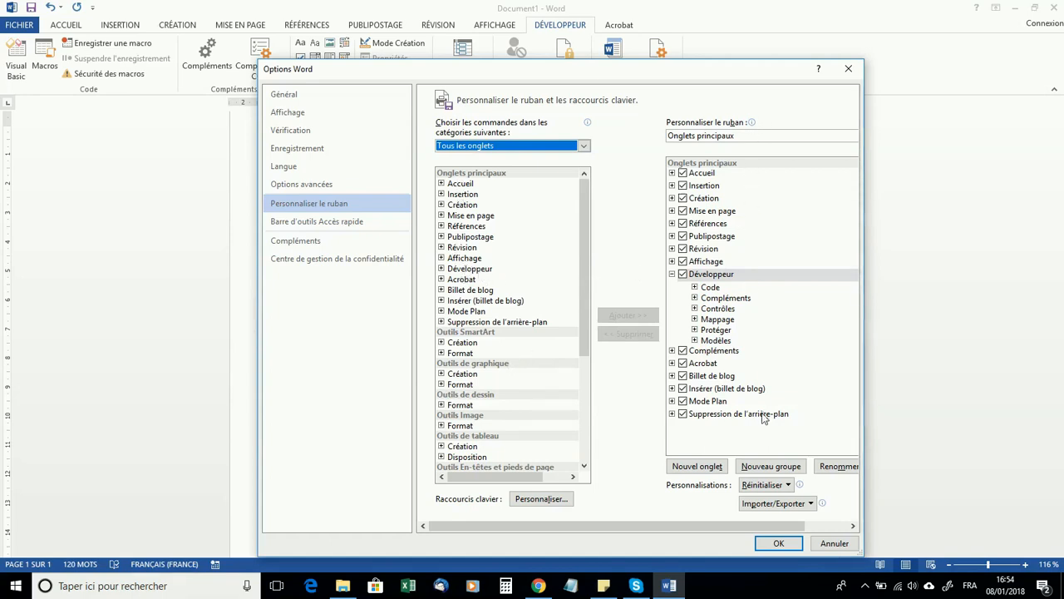
click(671, 274)
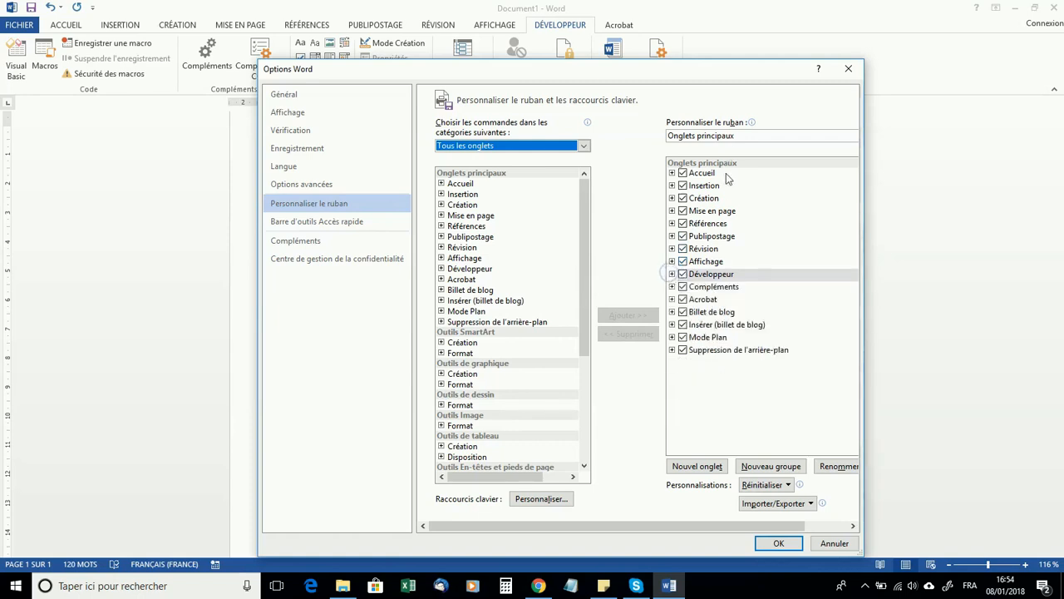
click(470, 269)
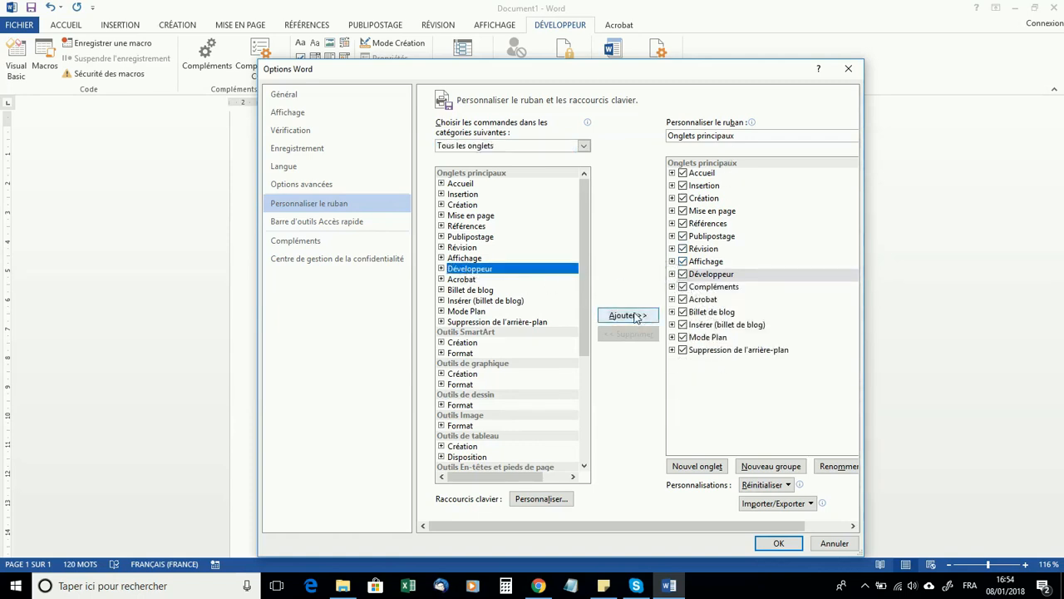
click(831, 546)
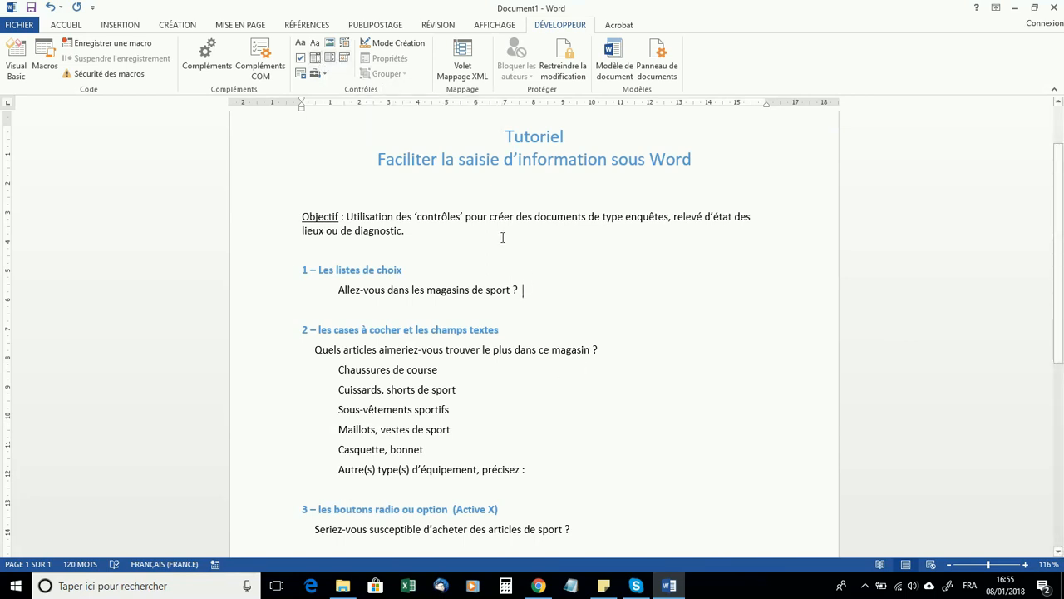
- Insert a drop-down list control after "Allez-vous dans les magasins de sport ?" and add the choice "Non, jamais" to it
click(316, 57)
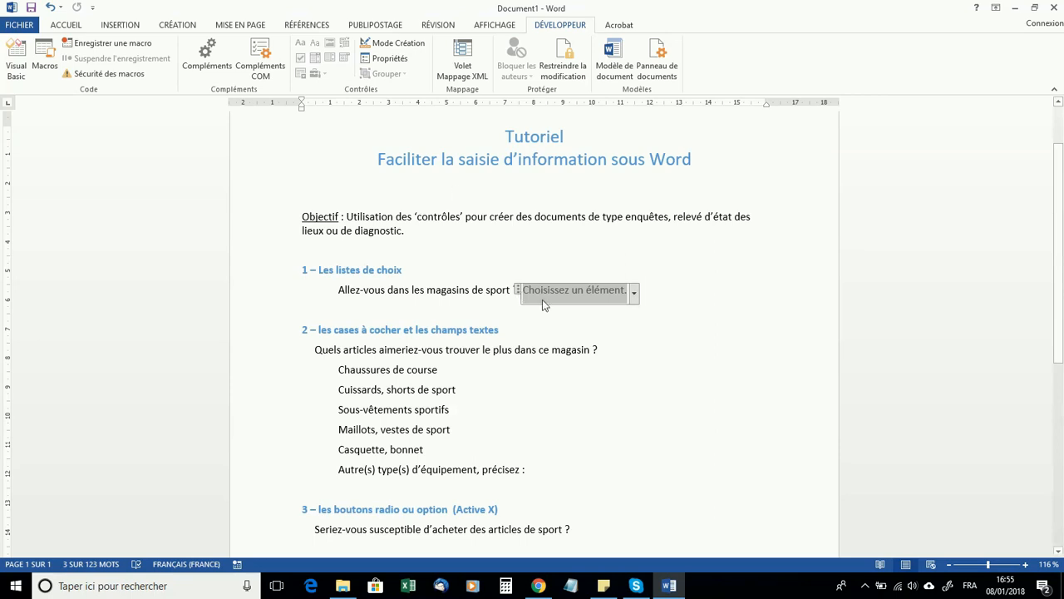
click(390, 58)
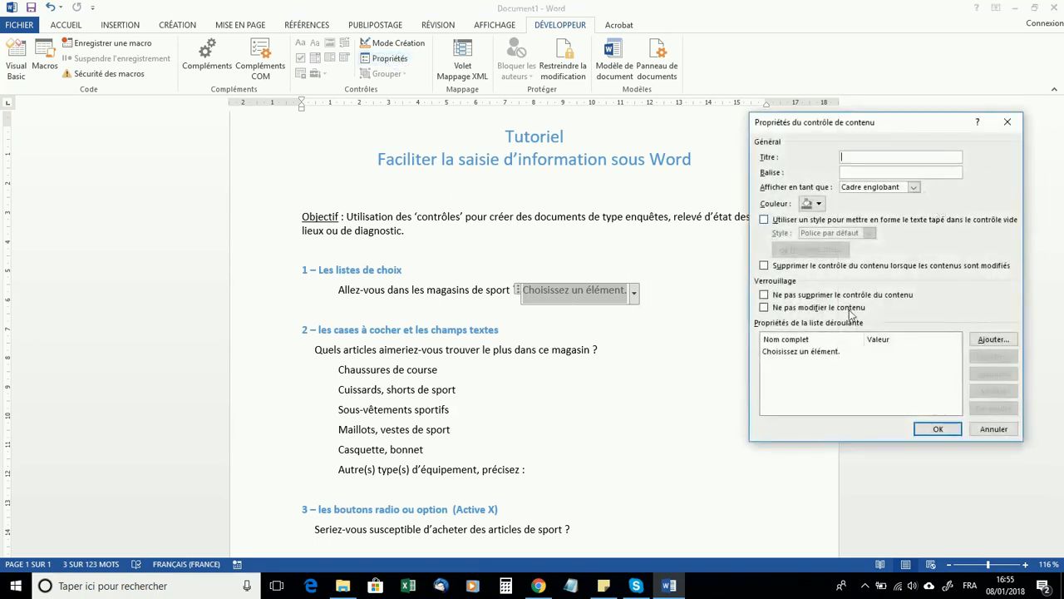
click(811, 352)
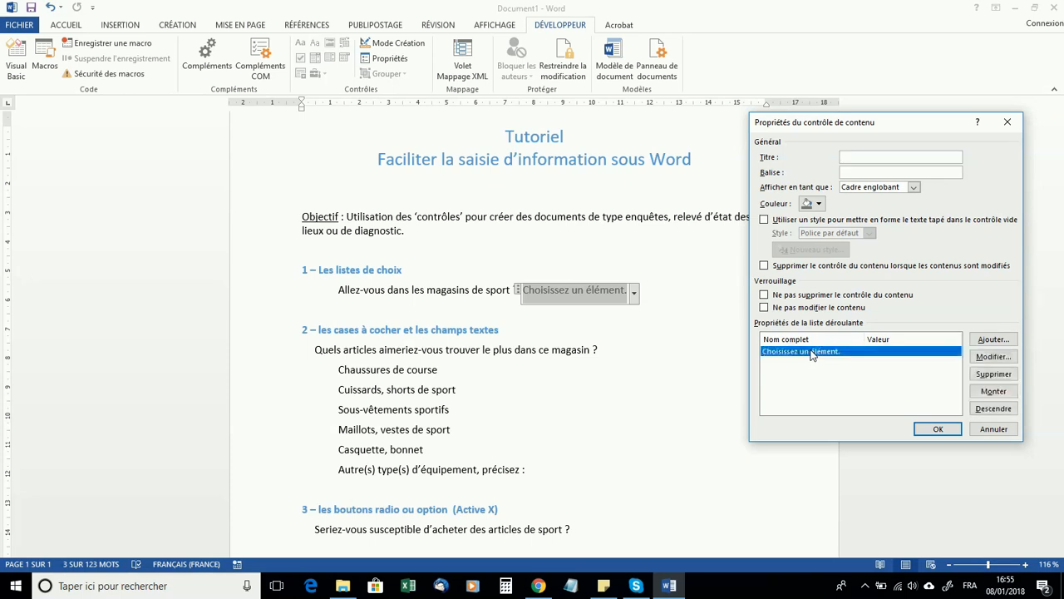
click(989, 340)
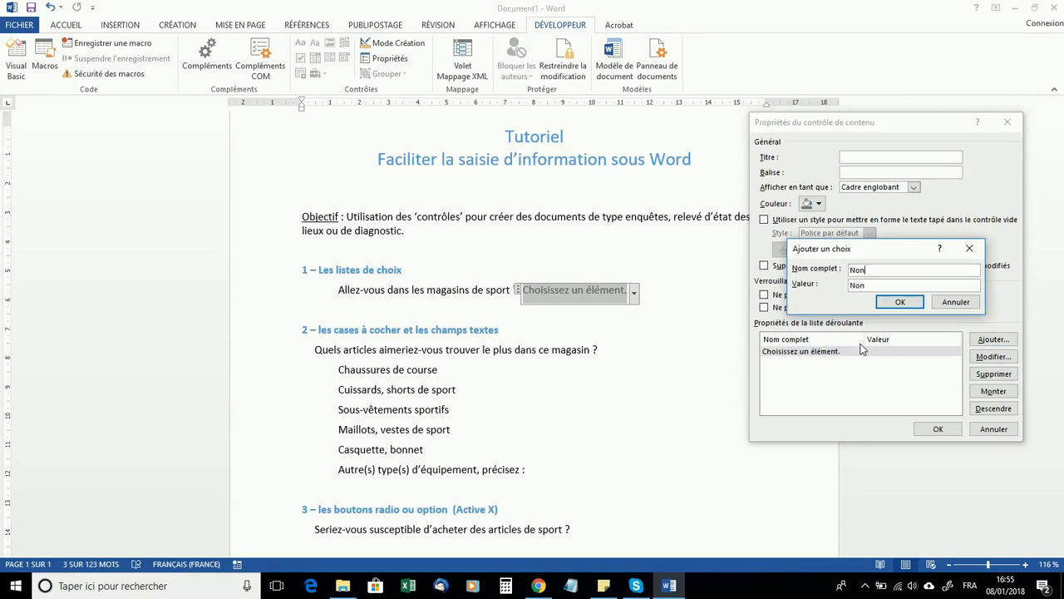
text(Non, jamais)
click(903, 302)
- Add the choice "Oui, quelquefois par an" to the drop-down list's properties
click(992, 341)
text(Oui, quelqefois par an)
click(884, 268)
text(u)
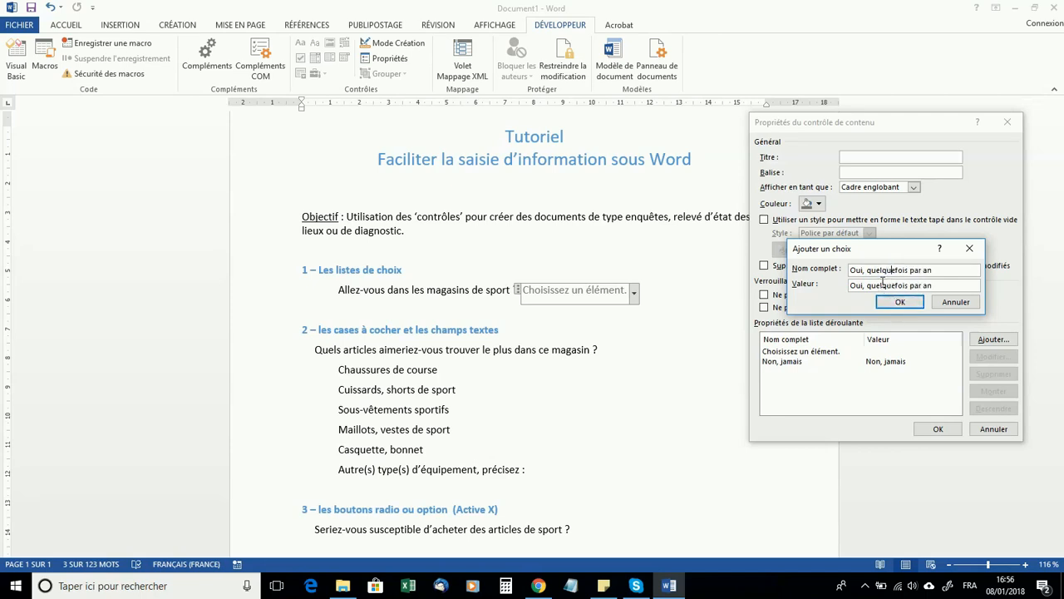
click(897, 303)
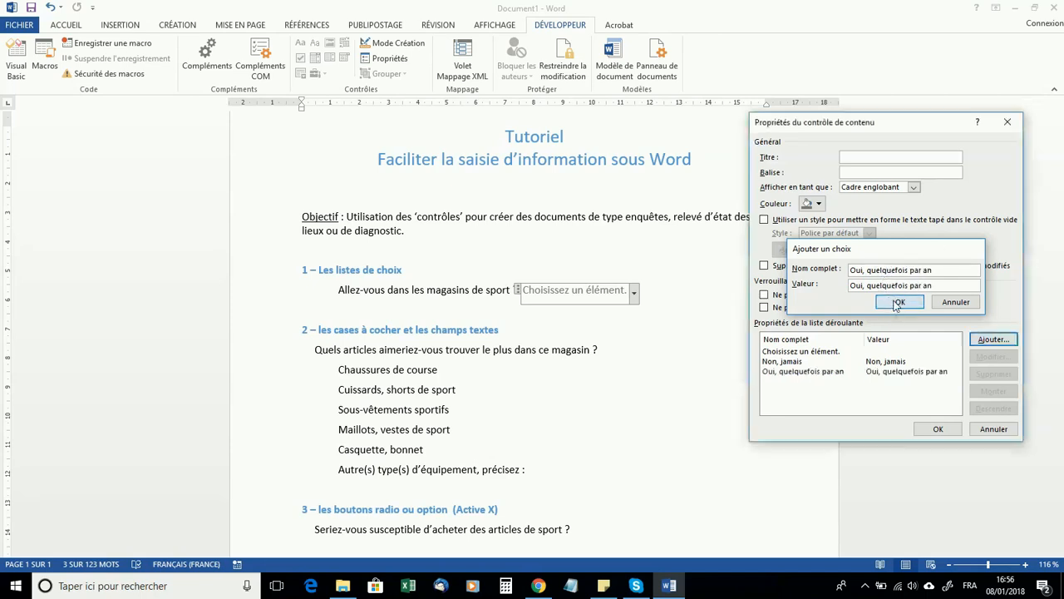
- Add the choices "oui plusieurs par an" and "oui, au moins 1 fois tous les 15 jours" to the drop-down list and apply its properties
click(995, 342)
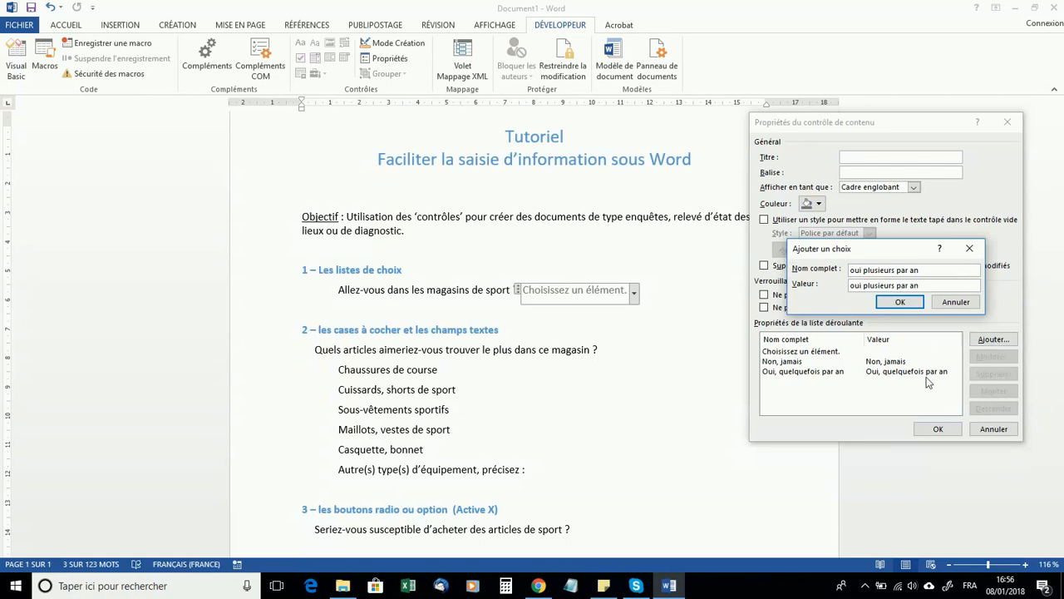
click(900, 305)
click(992, 341)
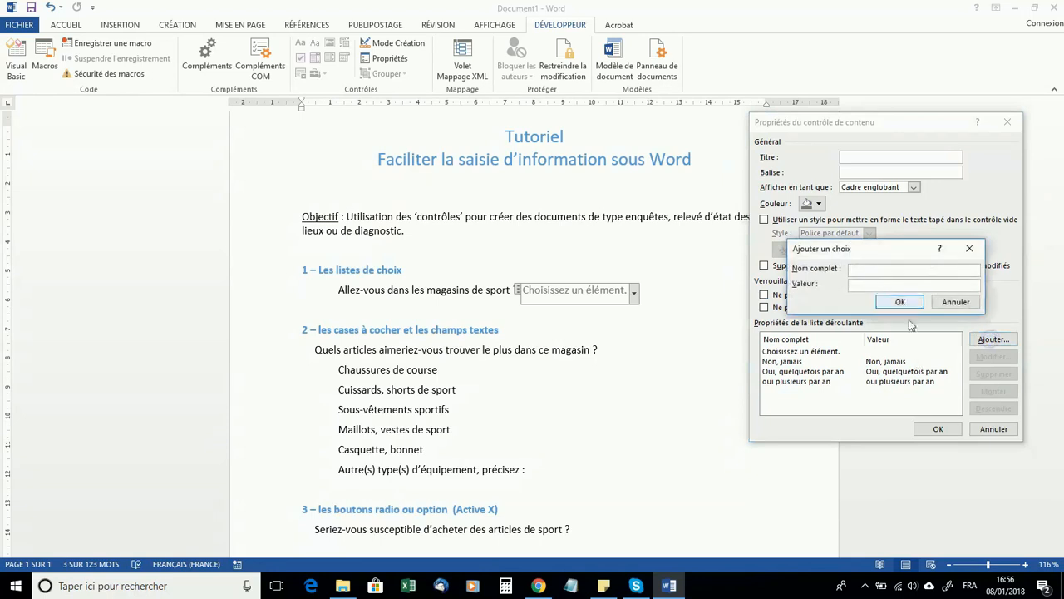
text(ou)
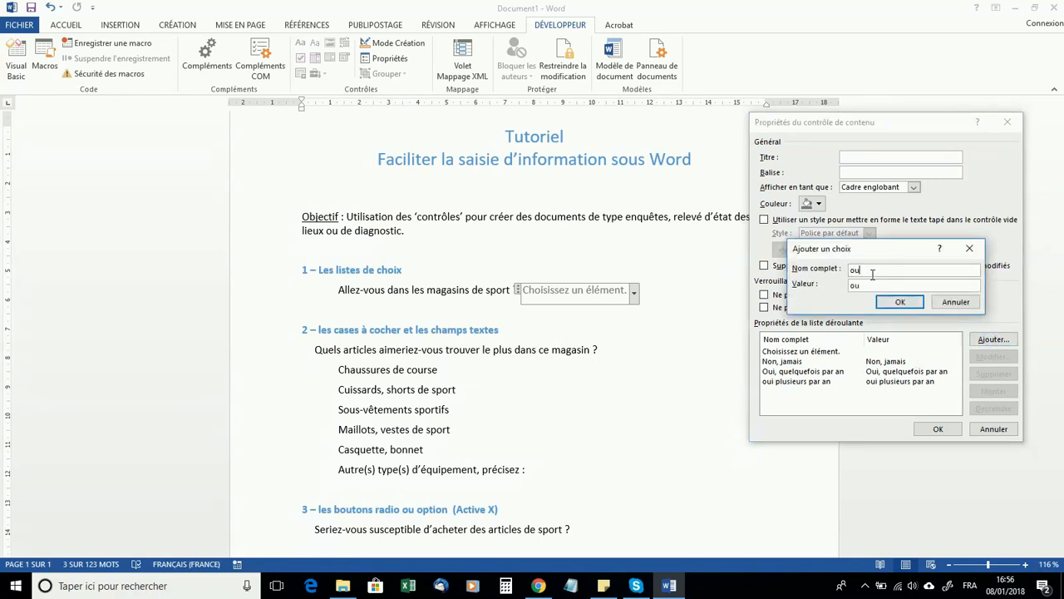
text(i, au moins 1 fois tous l)
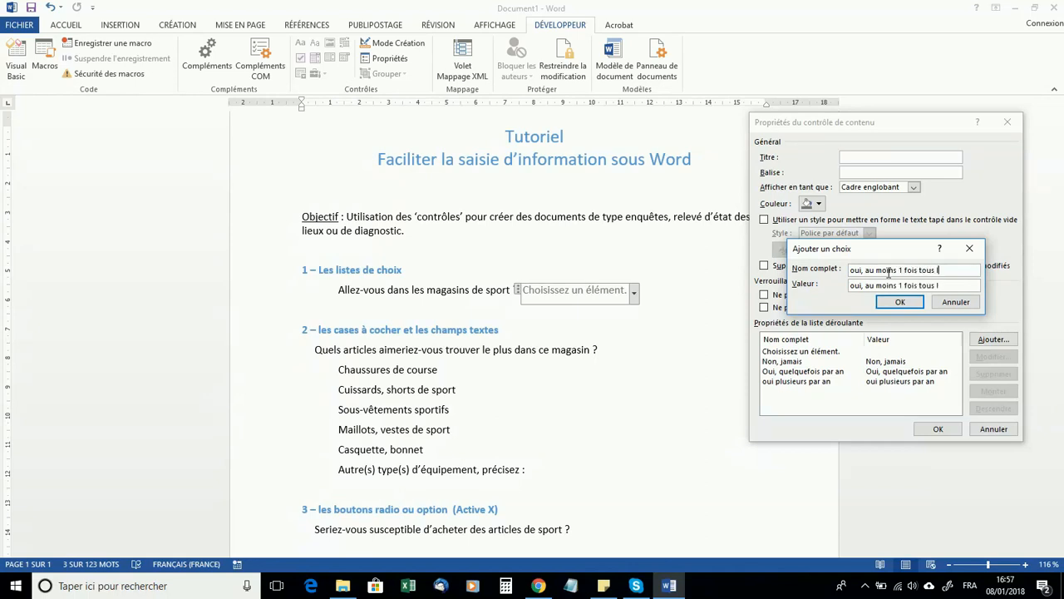
text(ours)
click(901, 305)
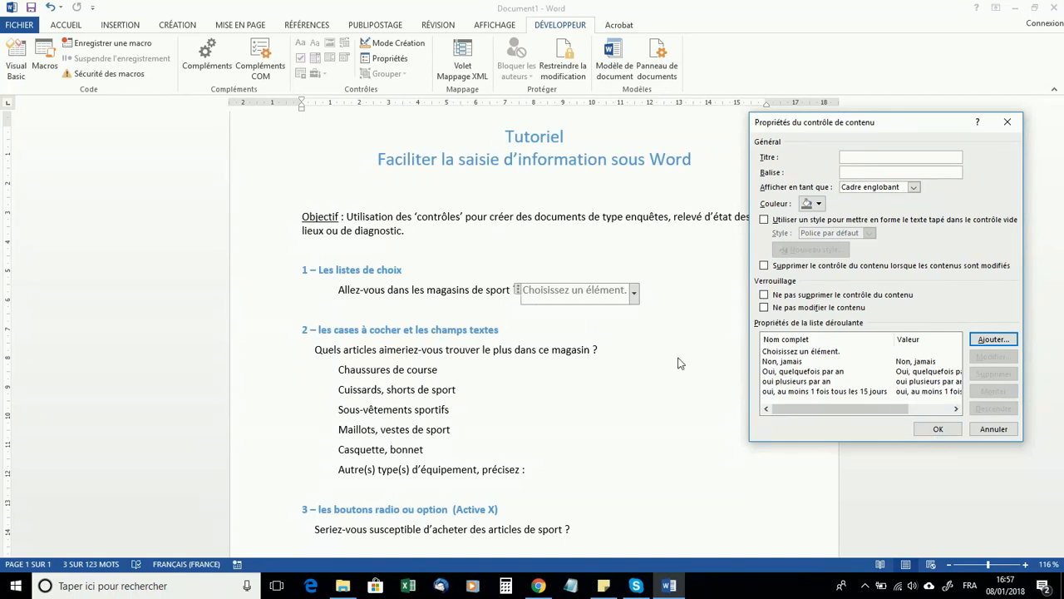
click(938, 429)
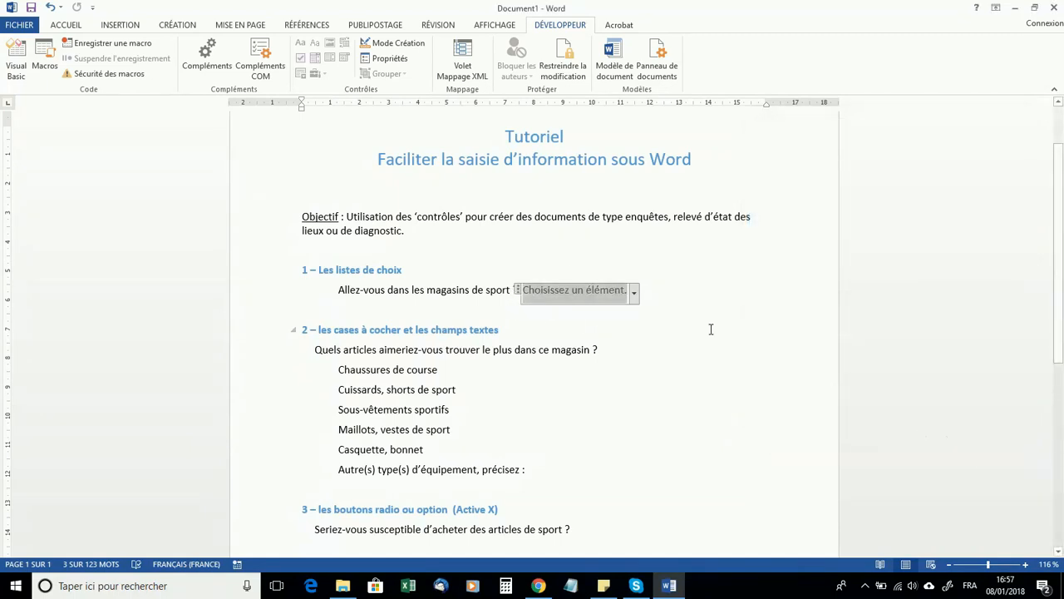
- Test the drop-down list by selecting "Oui, quelquefois par an", and set the answer to "oui plusieurs par an"
click(711, 329)
click(613, 289)
click(633, 292)
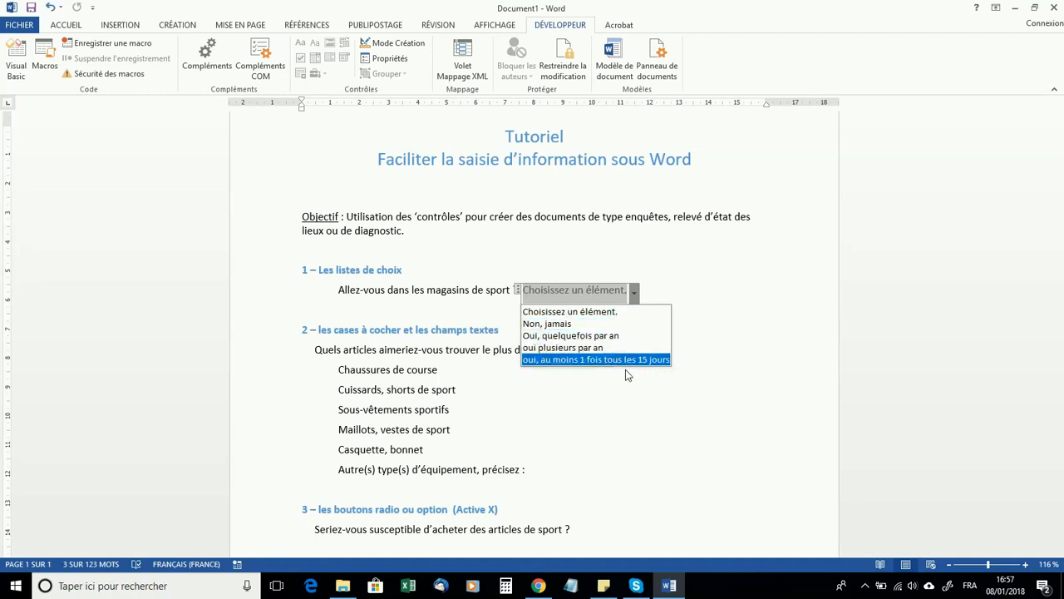
click(709, 285)
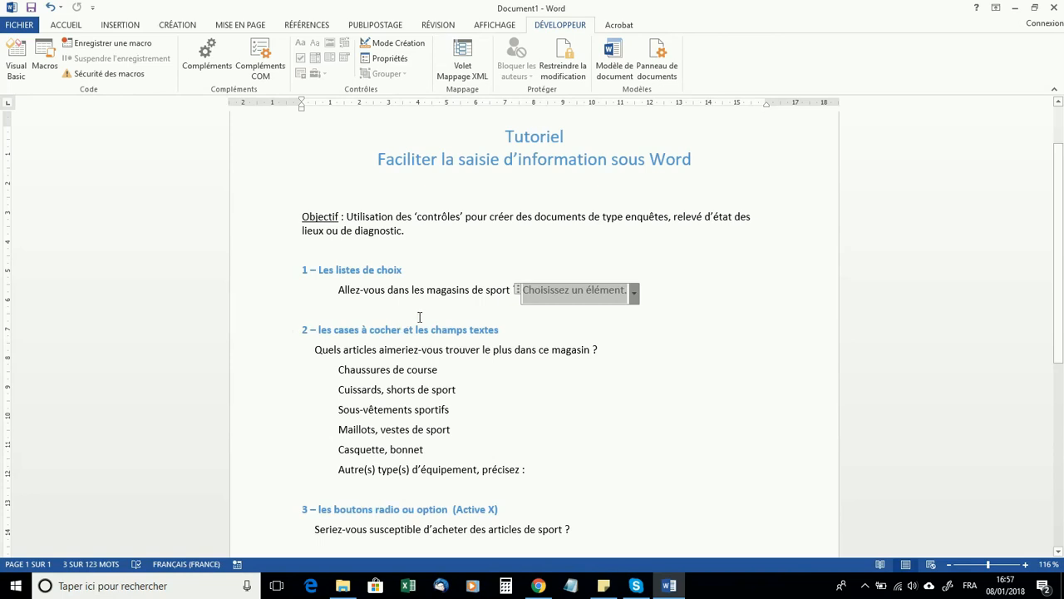
click(634, 294)
click(594, 334)
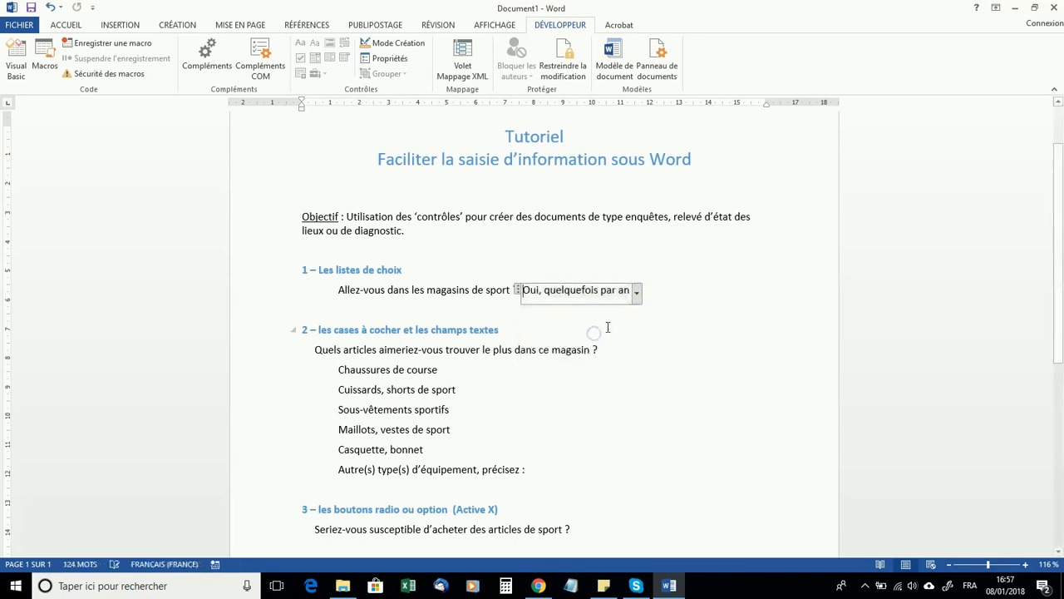
click(636, 293)
click(596, 348)
click(675, 308)
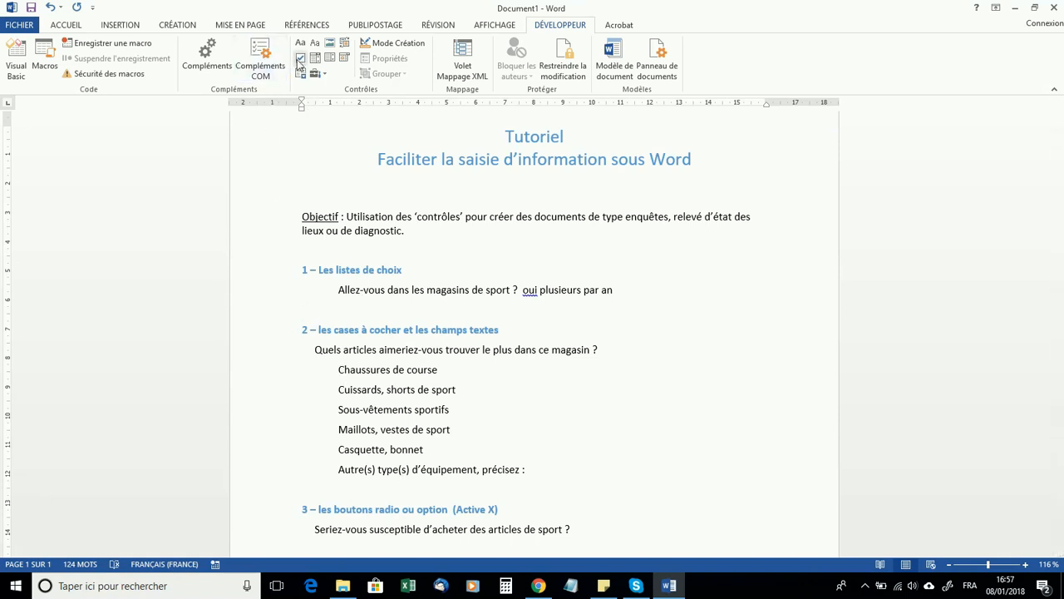
- Insert a check box control before each of the six article lines, from "Chaussures de course" to "Autre(s) type(s) d'équipement, précisez :"
click(339, 370)
click(301, 63)
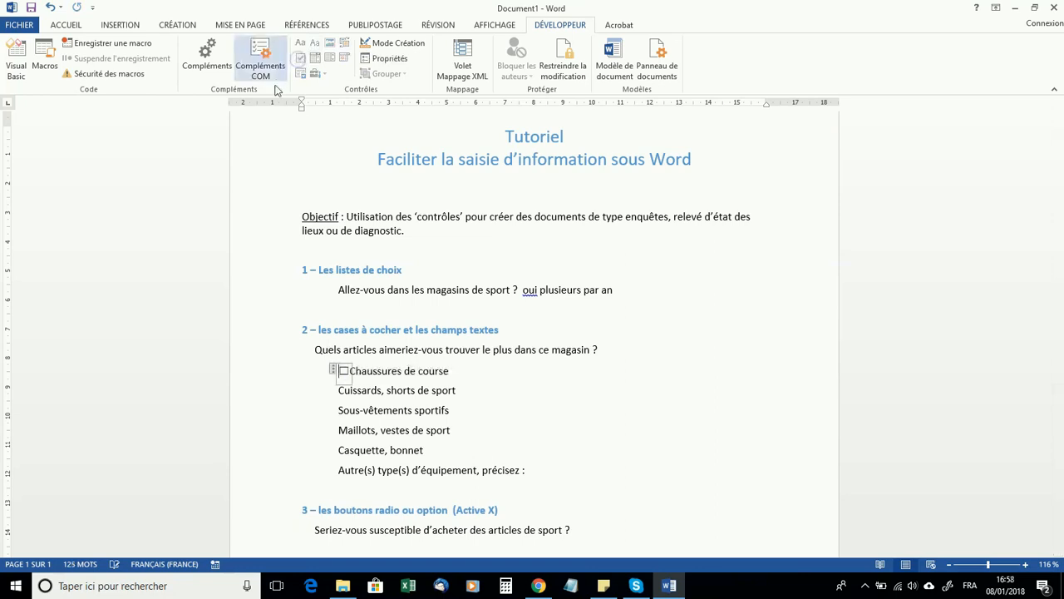
click(339, 390)
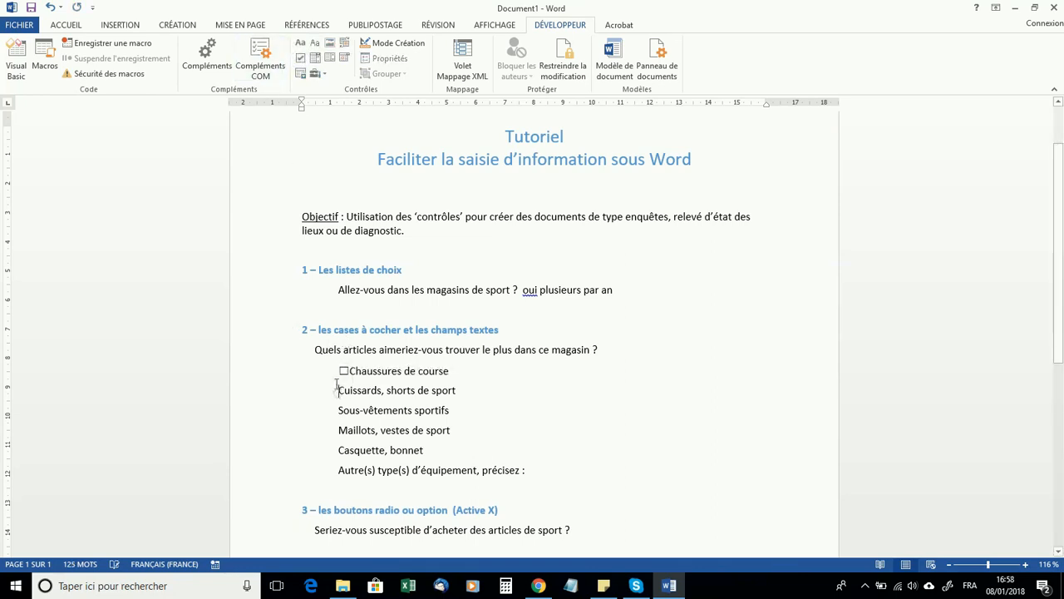
click(300, 58)
click(337, 411)
click(300, 58)
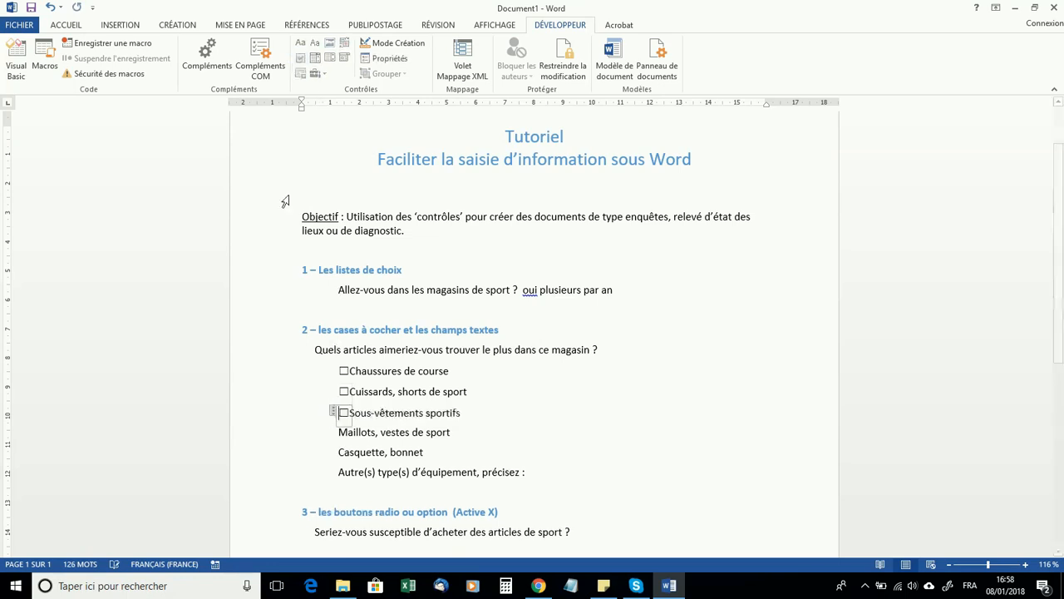
click(338, 432)
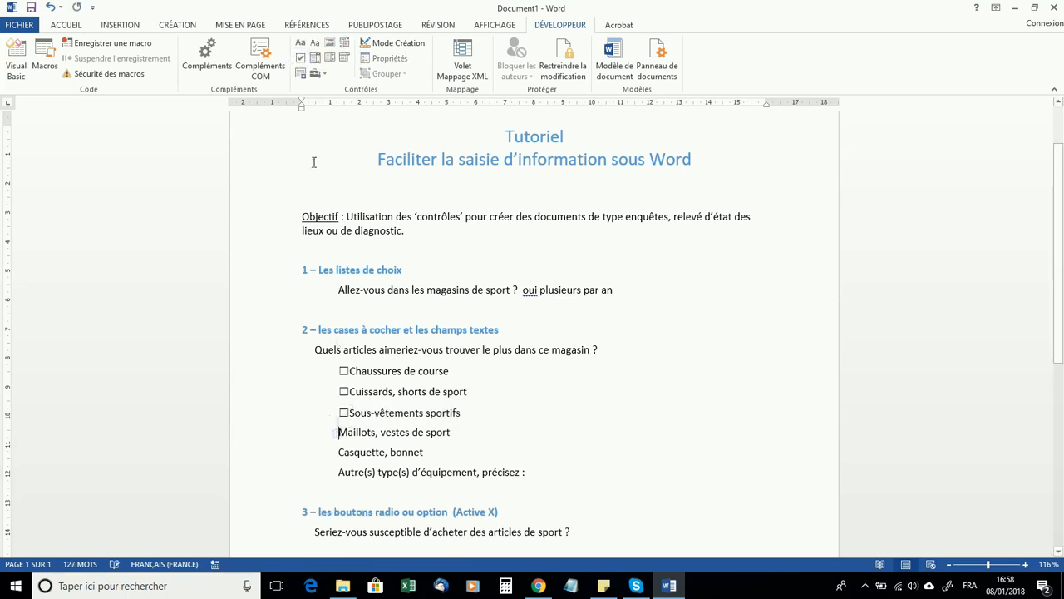
click(300, 59)
click(336, 454)
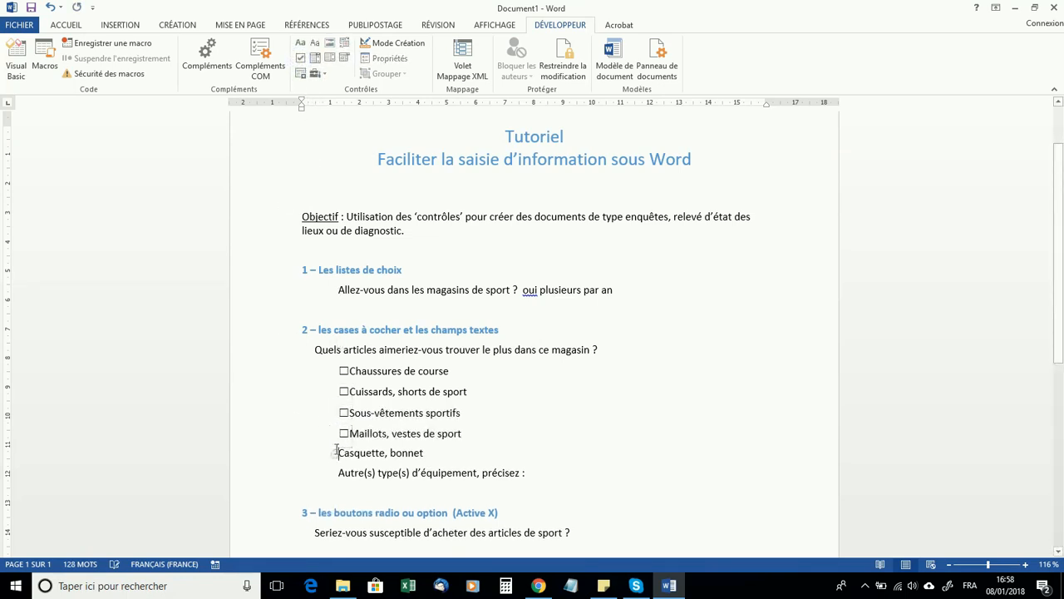
click(300, 58)
click(338, 473)
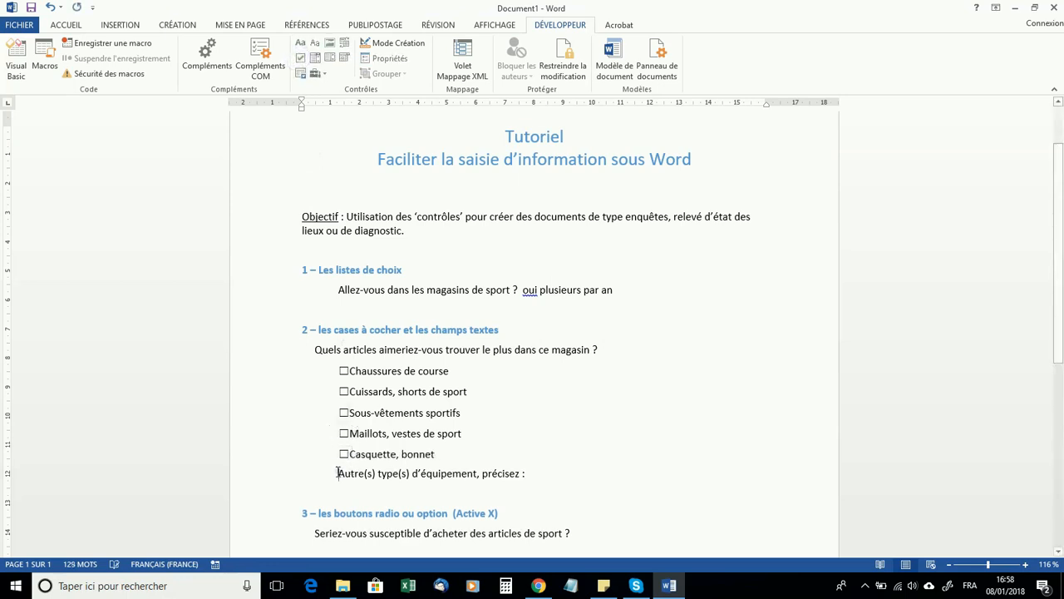
click(299, 59)
- Check the boxes for Cuissards, shorts de sport, Chaussures de course, Maillots, vestes de sport, and Autre(s) type(s) d'équipement
click(344, 392)
click(343, 371)
click(344, 434)
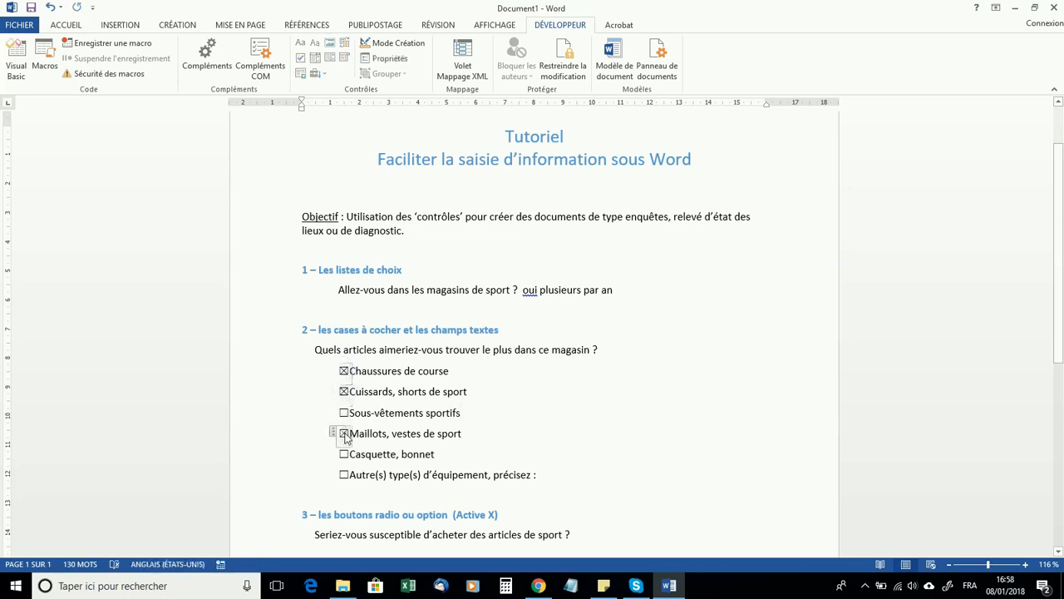
click(343, 475)
- Insert a rich text content control after "Autre(s) type(s) d'équipement, précisez :" and briefly view the form in design mode
click(555, 473)
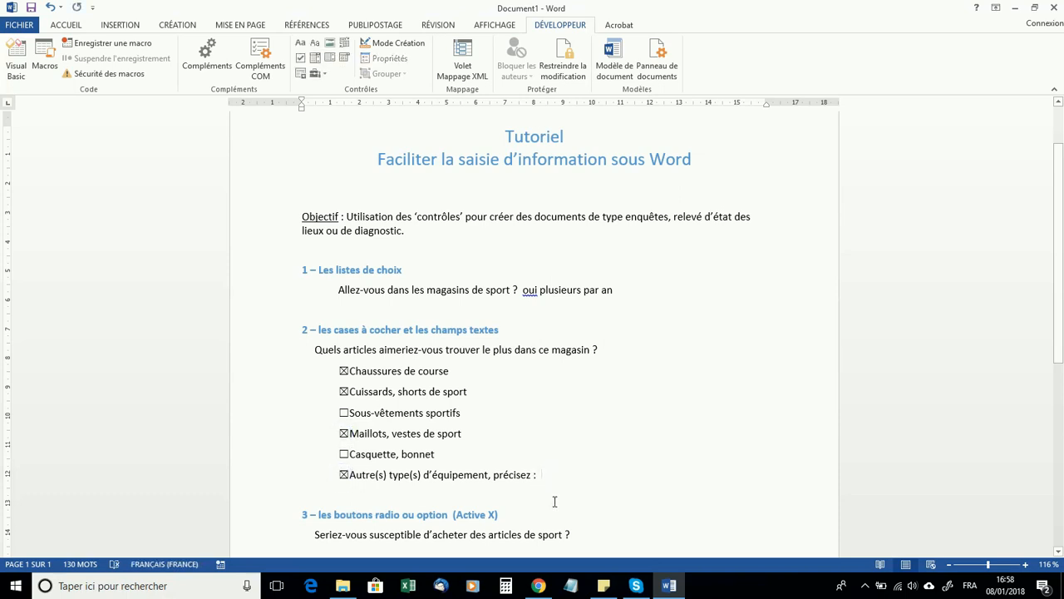
click(301, 48)
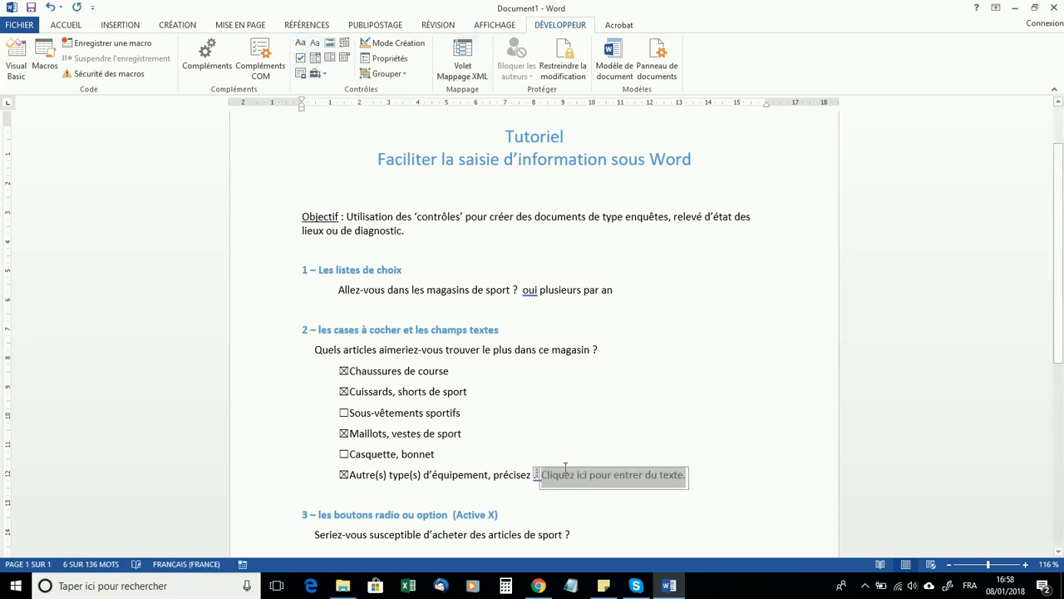
click(394, 46)
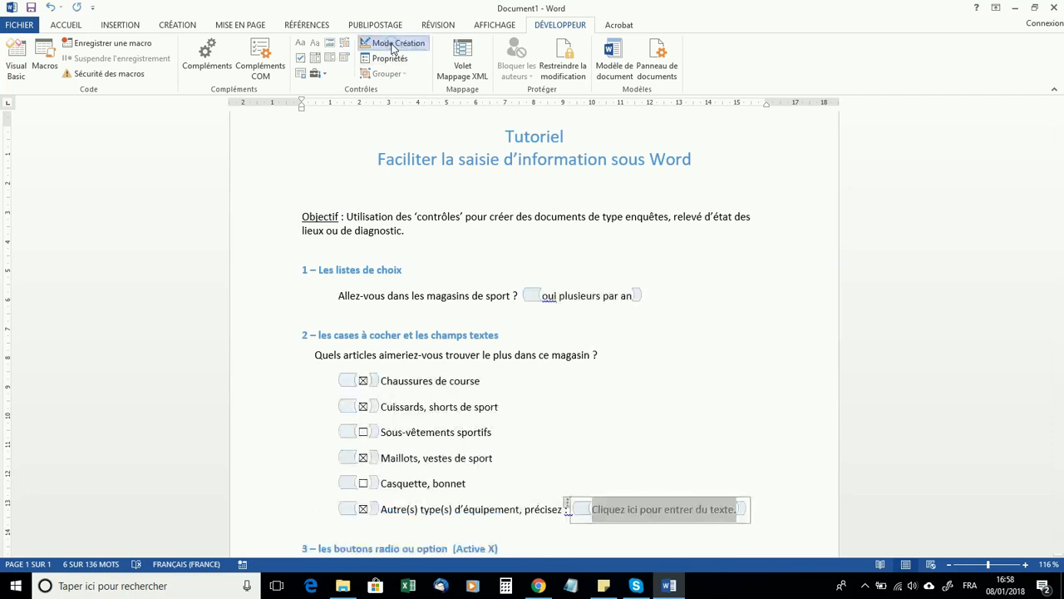
click(394, 46)
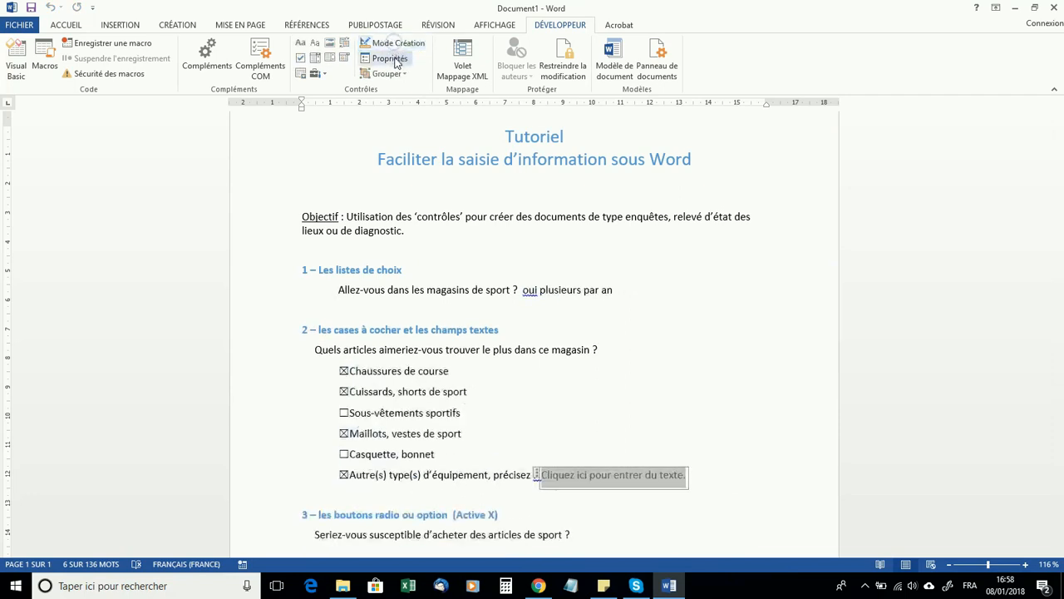
- Start a new character style named StyleQuestion for text entered in the "Autre(s) type(s) d'équipement" content control
click(390, 59)
click(811, 250)
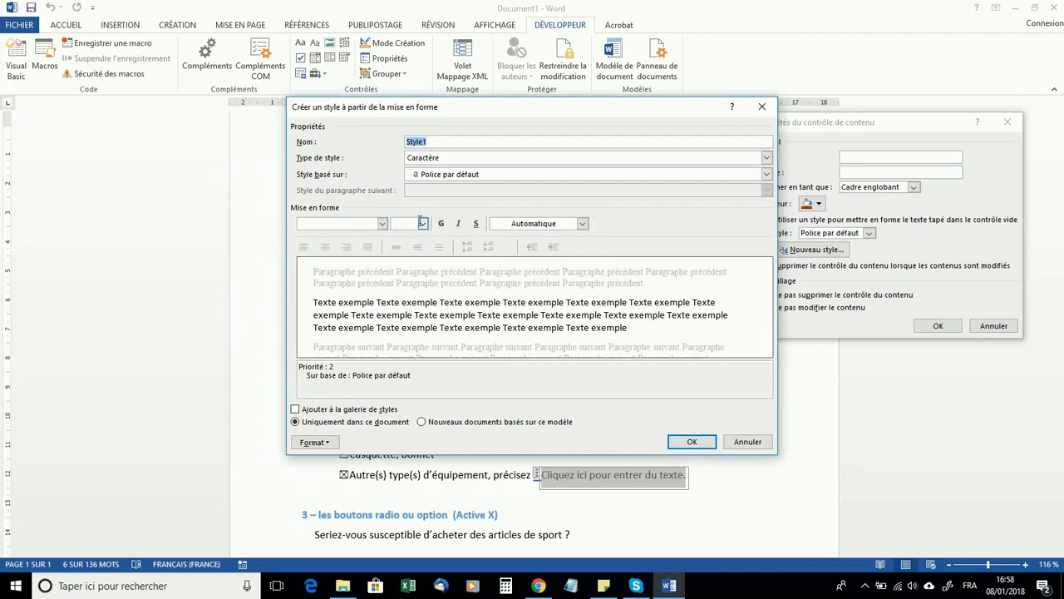
click(438, 143)
key(BackSpace)
text(C)
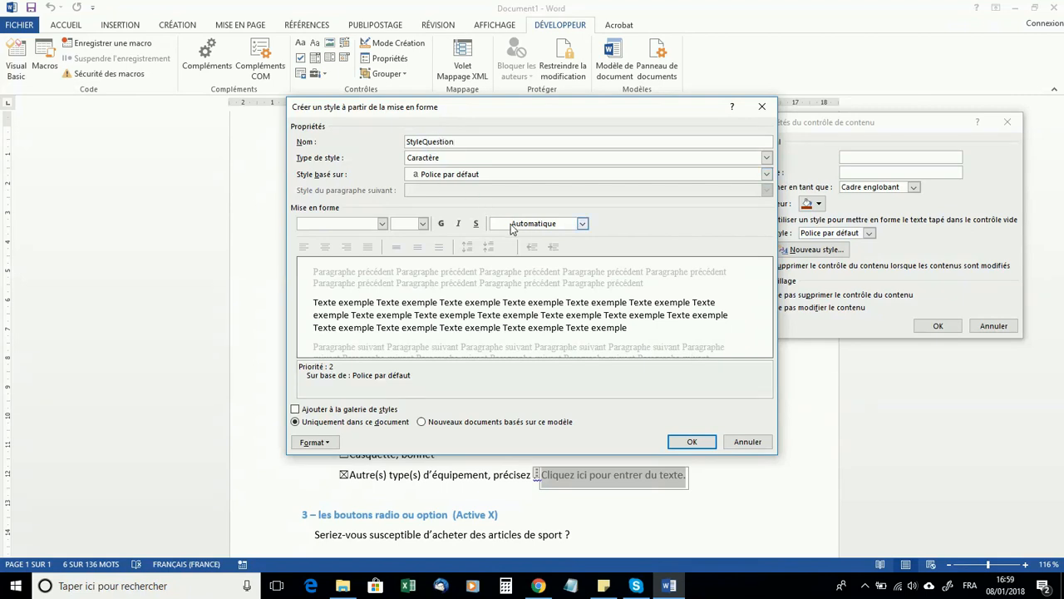
- Format StyleQuestion as Times New Roman, 14 pt, italic and red, and apply it to the content control
click(381, 223)
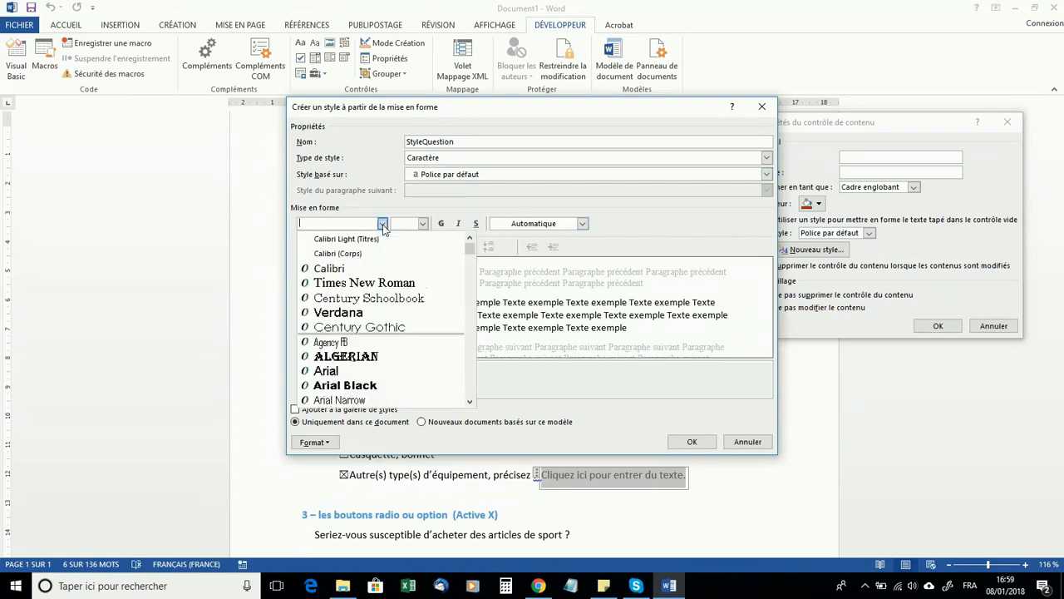
click(361, 283)
click(422, 223)
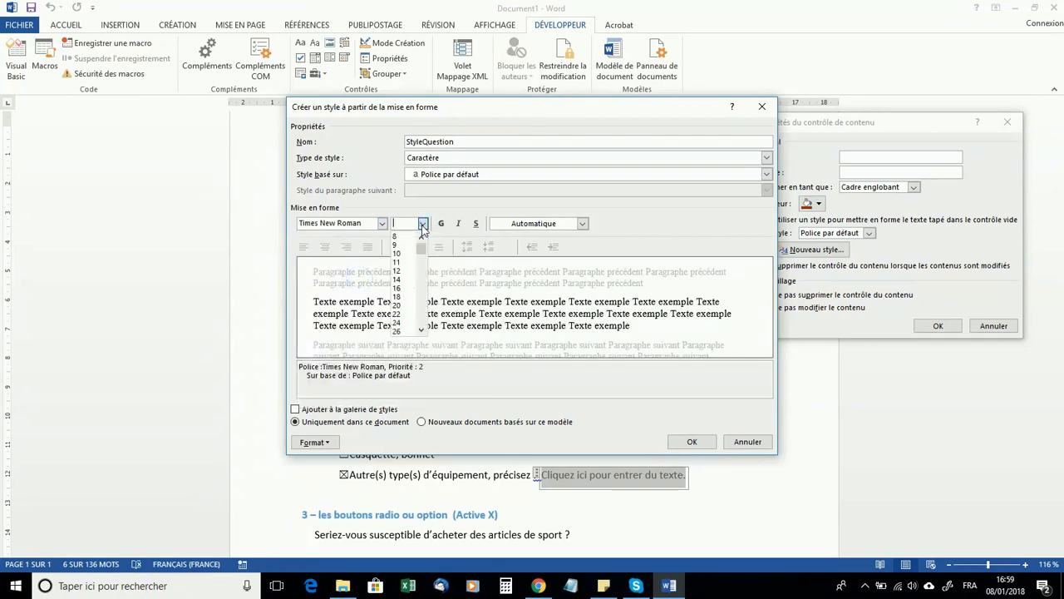
click(400, 280)
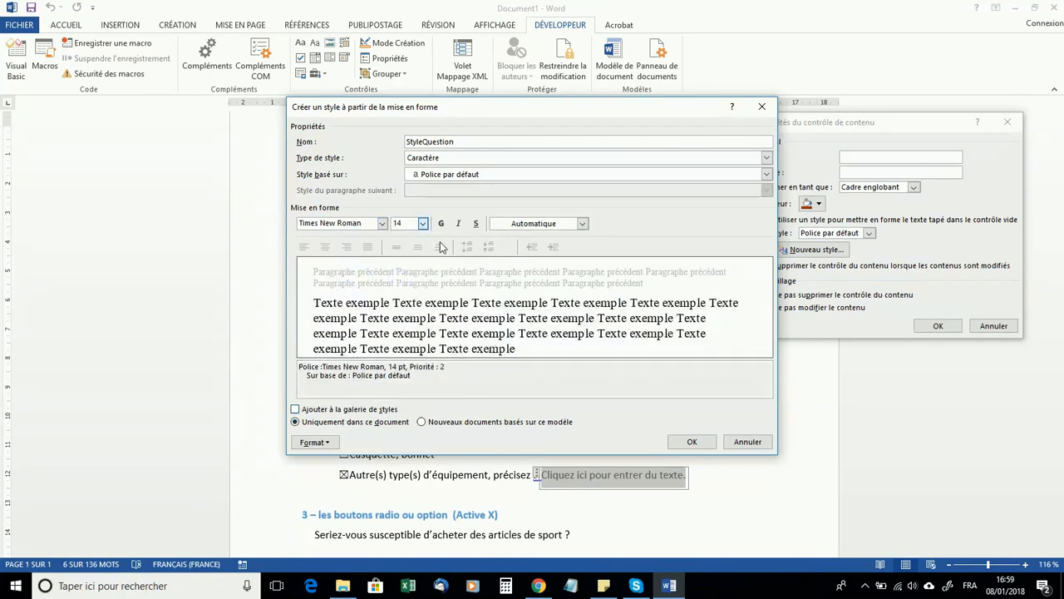
click(457, 223)
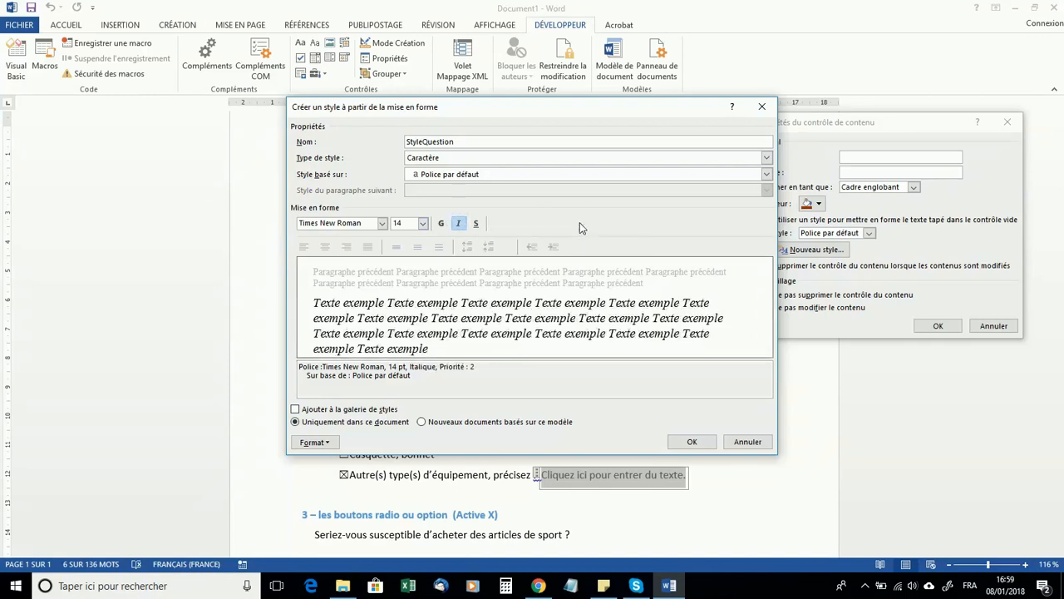
click(581, 224)
click(508, 339)
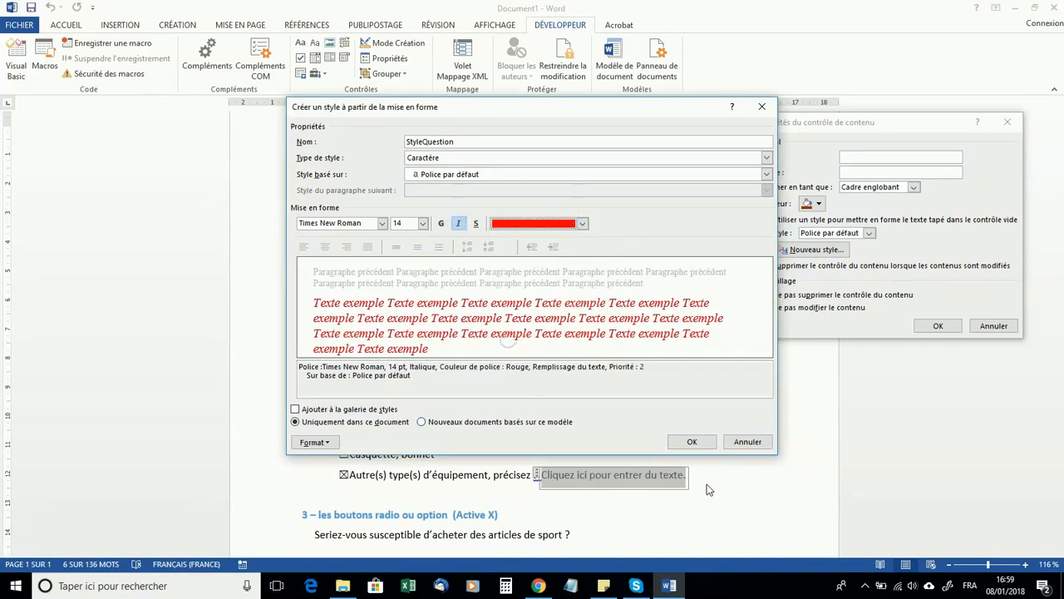
click(690, 441)
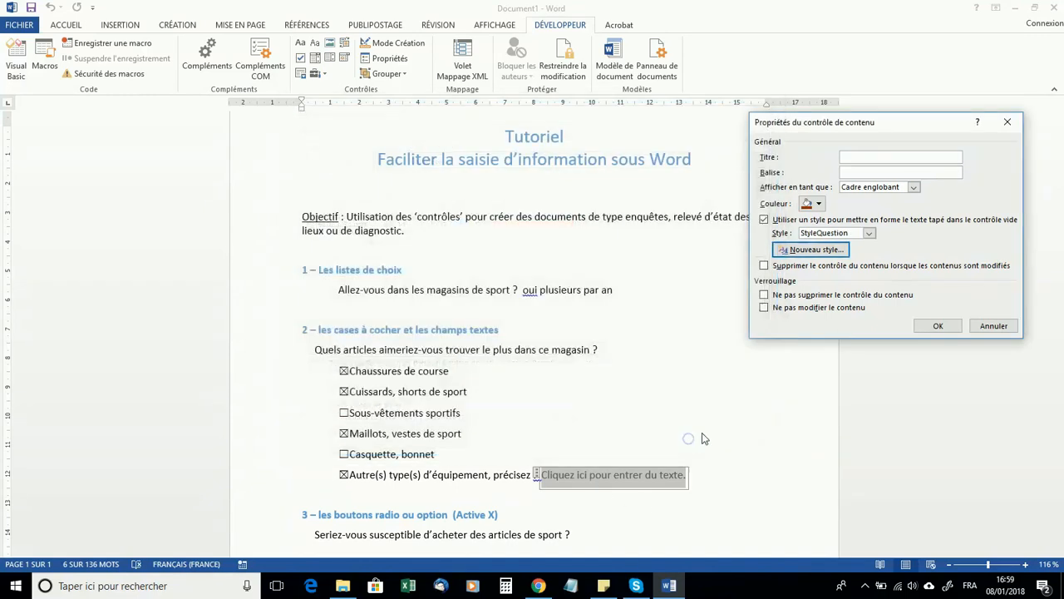
click(934, 327)
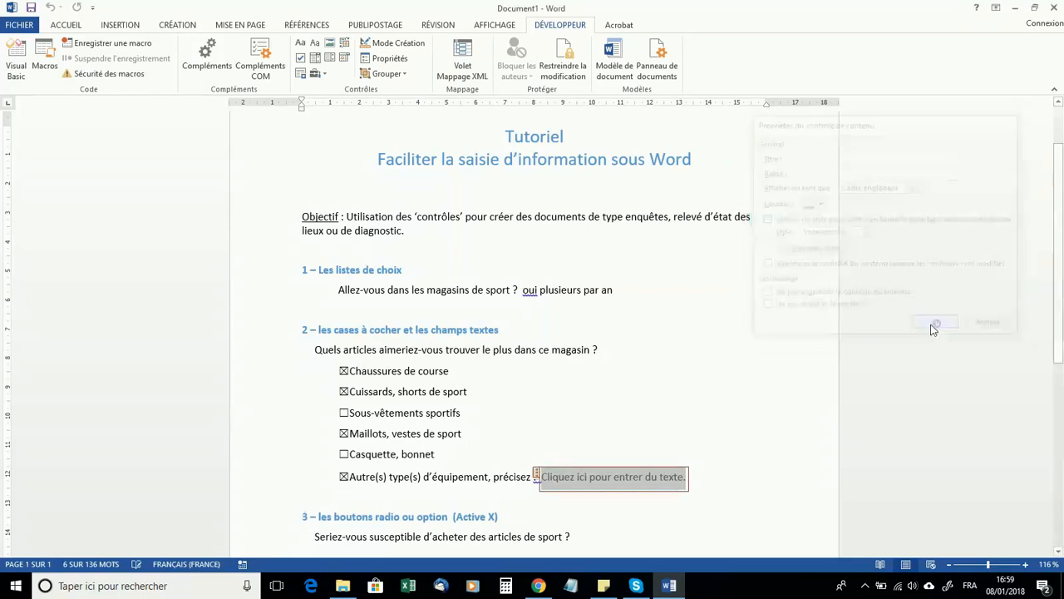
- Test the styled text field by entering "kjlhsjklhlsdhklsd" after "Autre(s) type(s) d'équipement, précisez :"
click(596, 480)
text(kjlhsjklhlsdhklsdj)
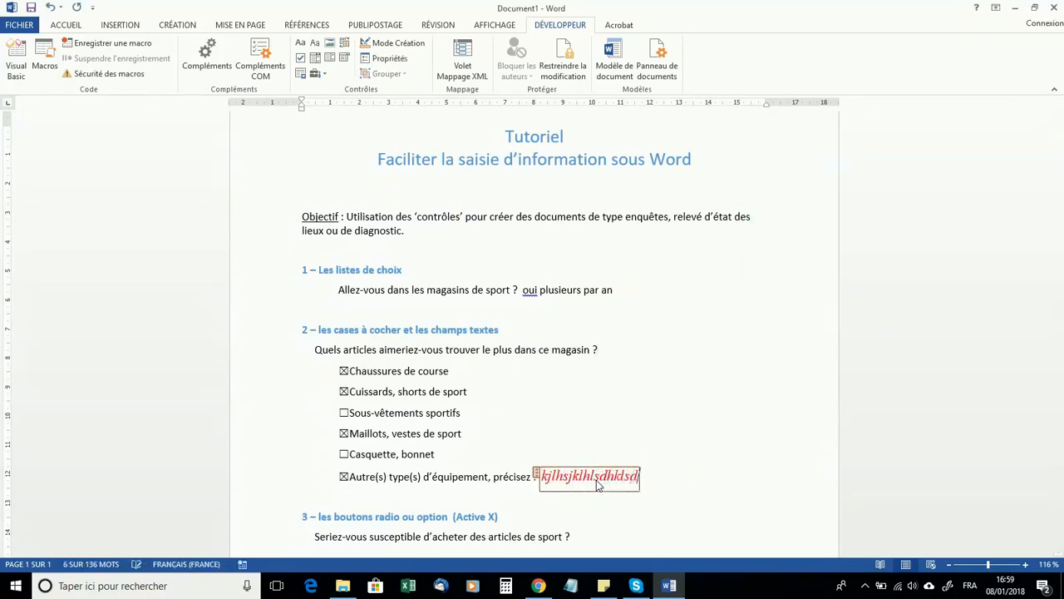
click(723, 481)
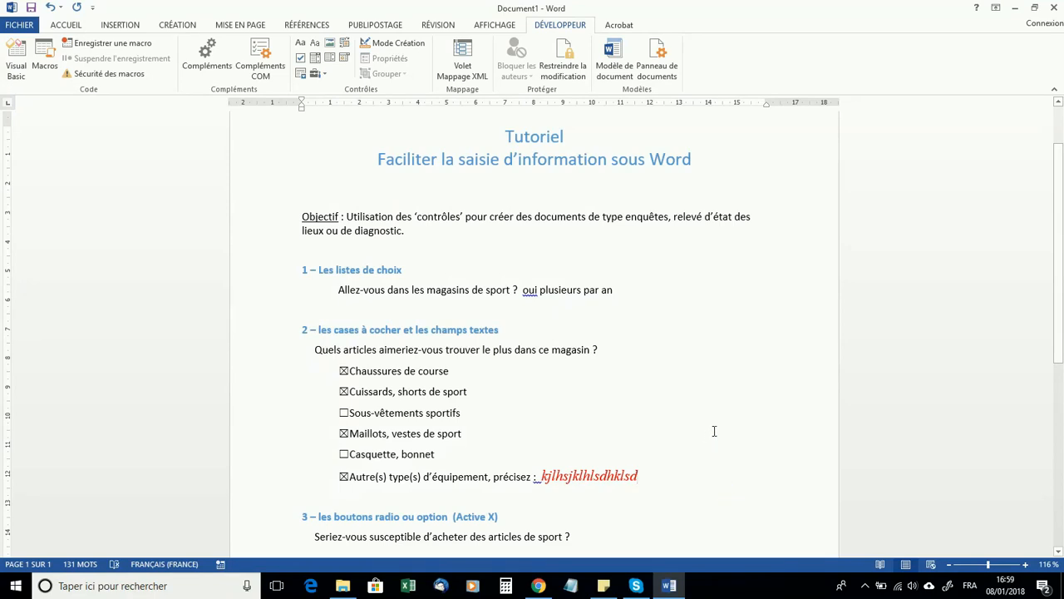
- Review the choices in the drop-down list for "Allez-vous dans les magasins de sport ?" without changing the answer
scroll(713, 431, down, 3)
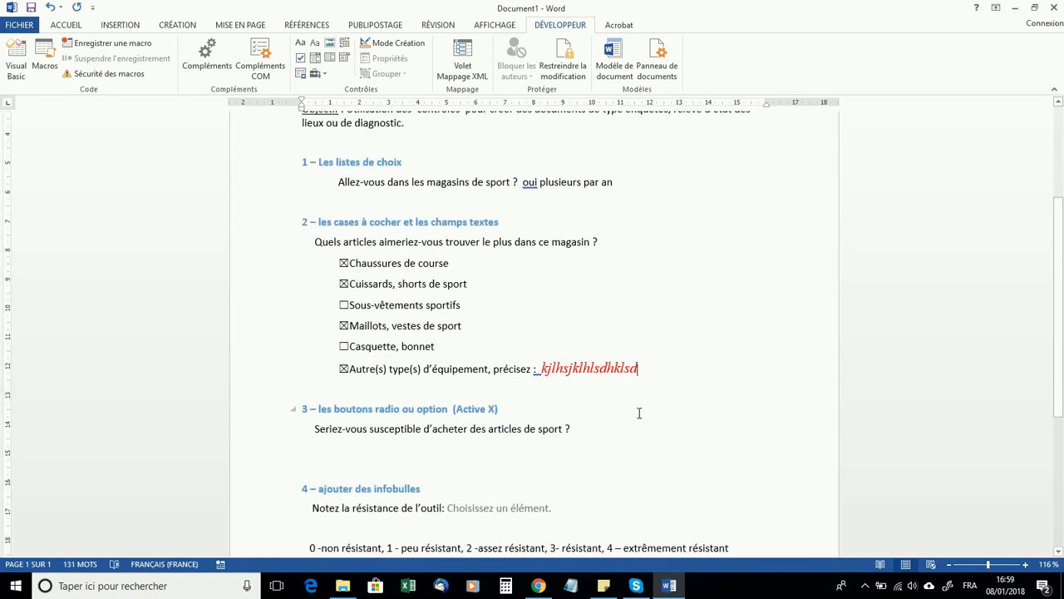
click(574, 189)
click(622, 191)
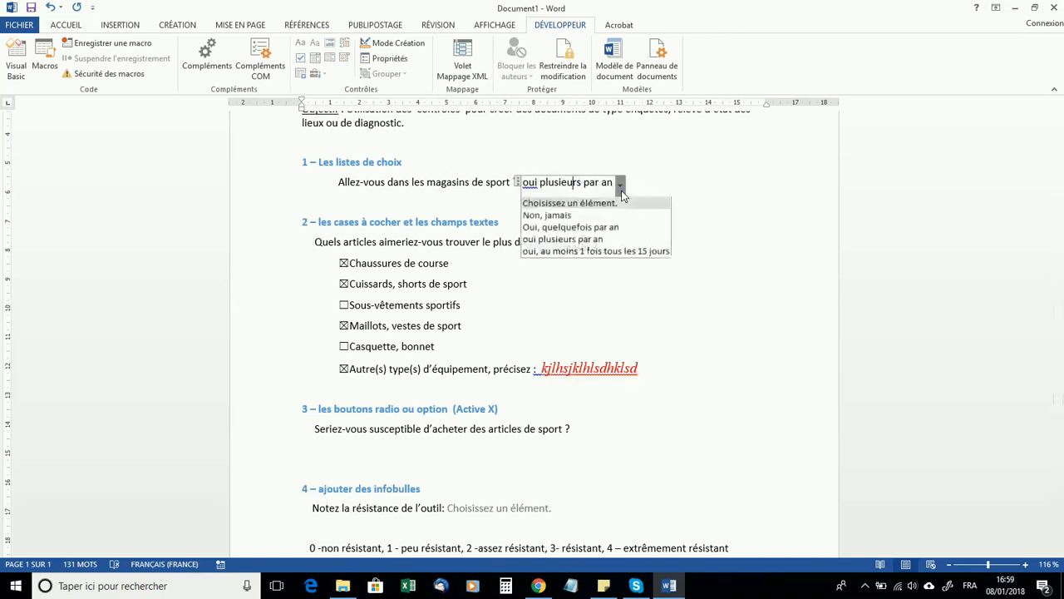
click(361, 445)
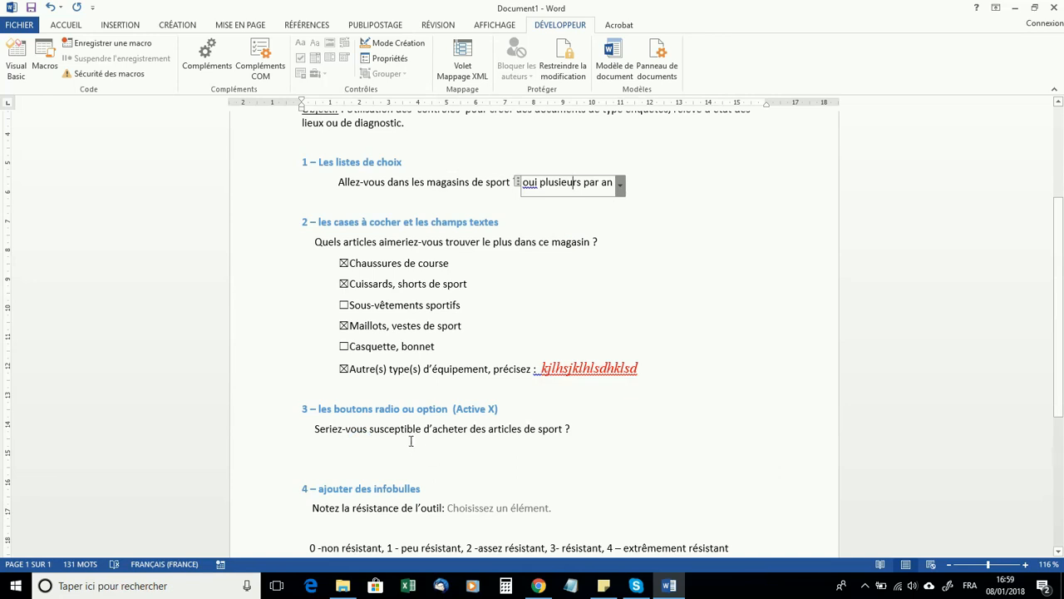
- Try inserting an ActiveX option button below "Seriez-vous susceptible d'acheter des articles de sport ?" and delete it
scroll(406, 435, down, 2)
click(387, 376)
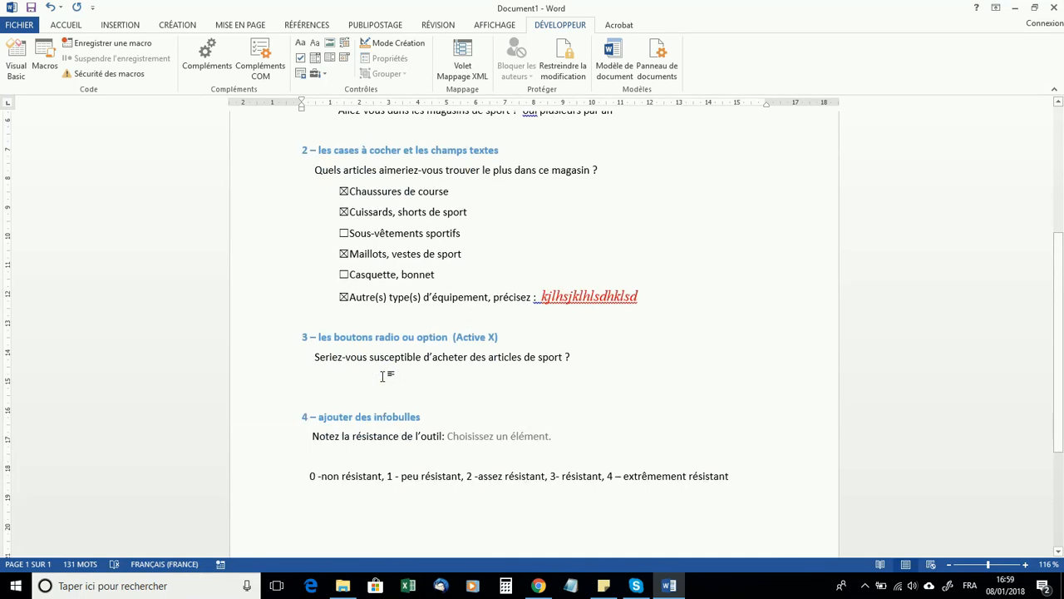
click(325, 75)
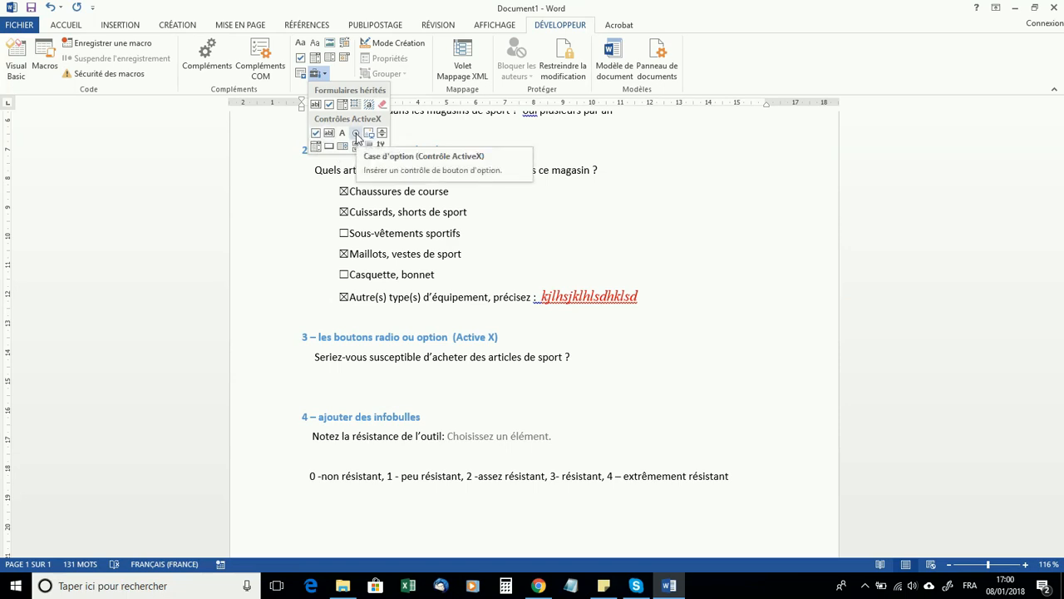
click(356, 136)
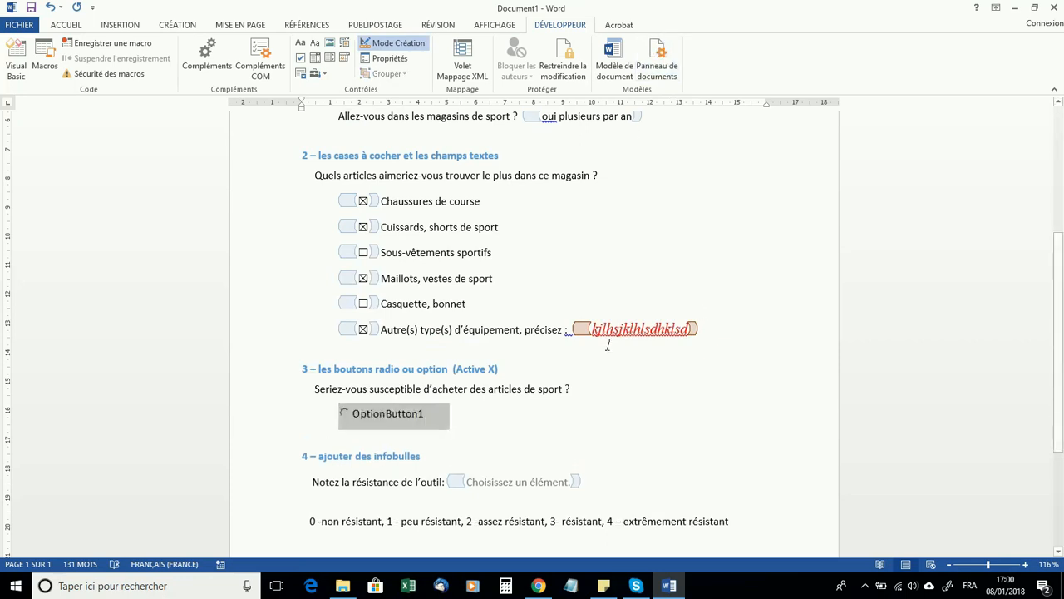
click(465, 415)
key(Delete)
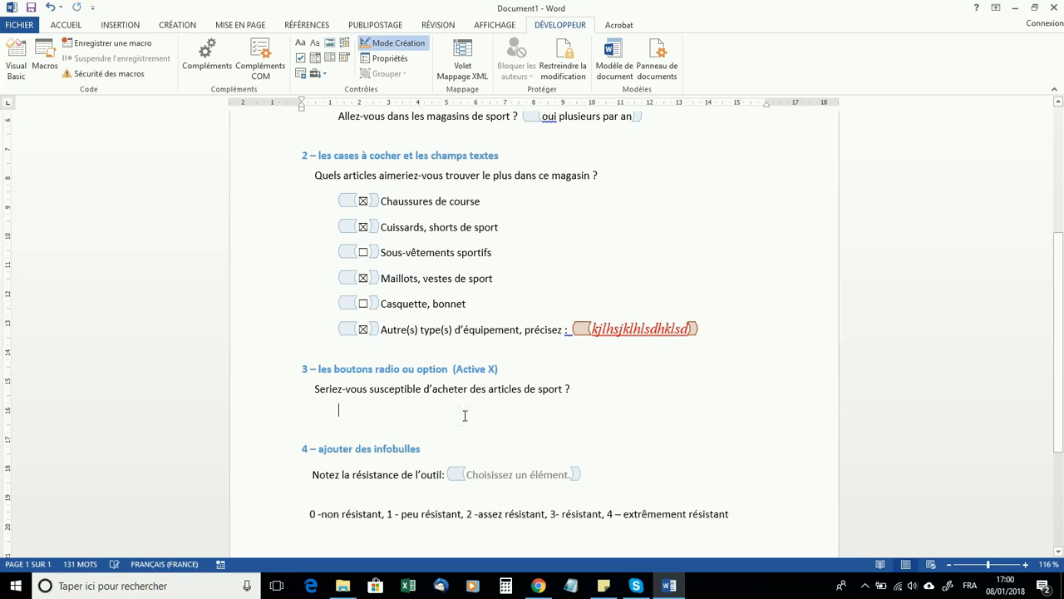
- Insert an ActiveX option button below "Seriez-vous susceptible d'acheter des articles de sport ?" and set its caption to "Oui"
click(318, 73)
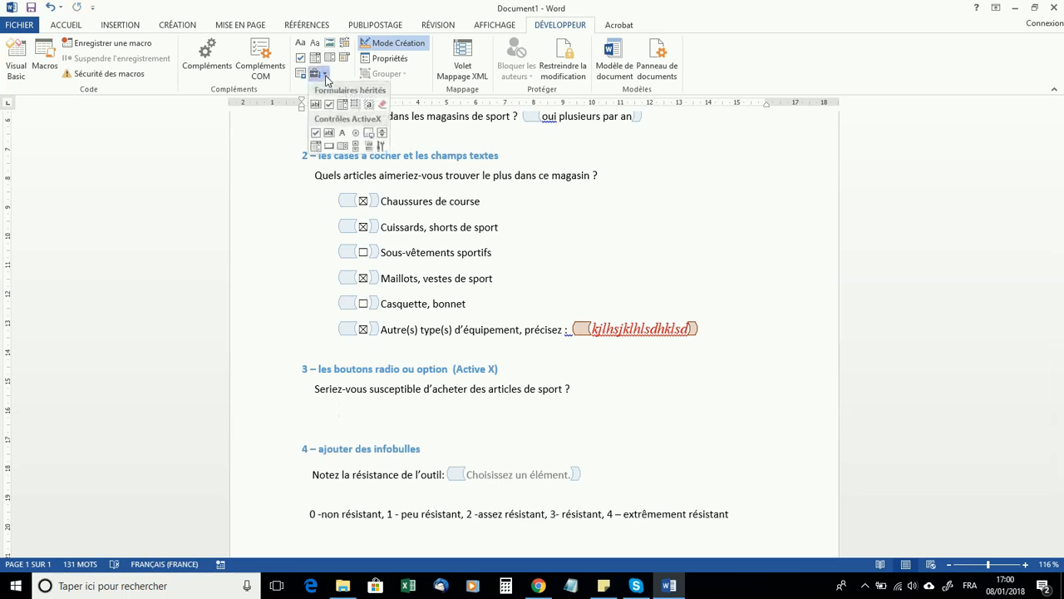
click(356, 135)
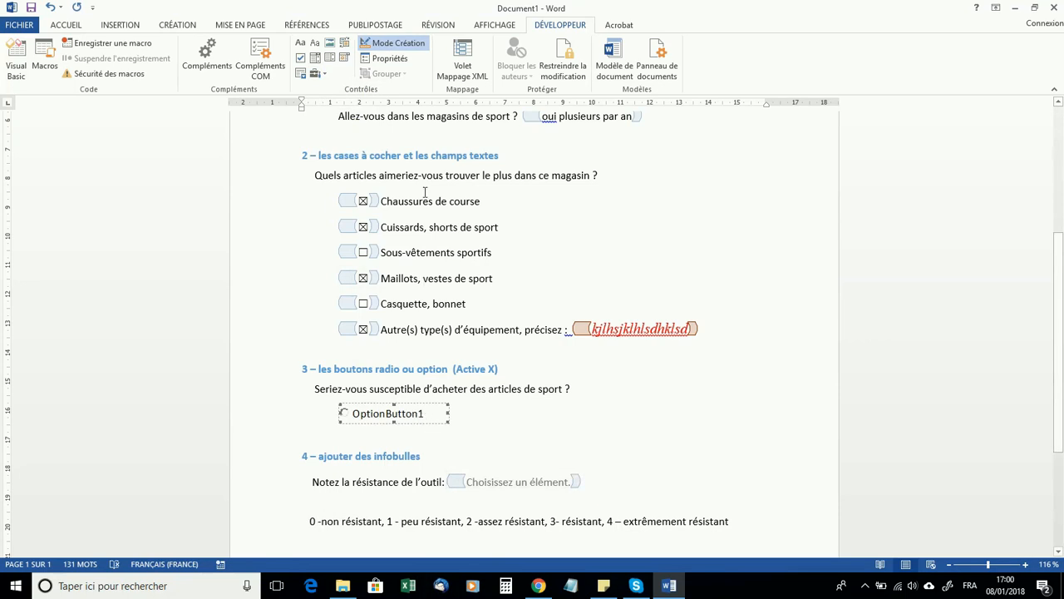
click(387, 61)
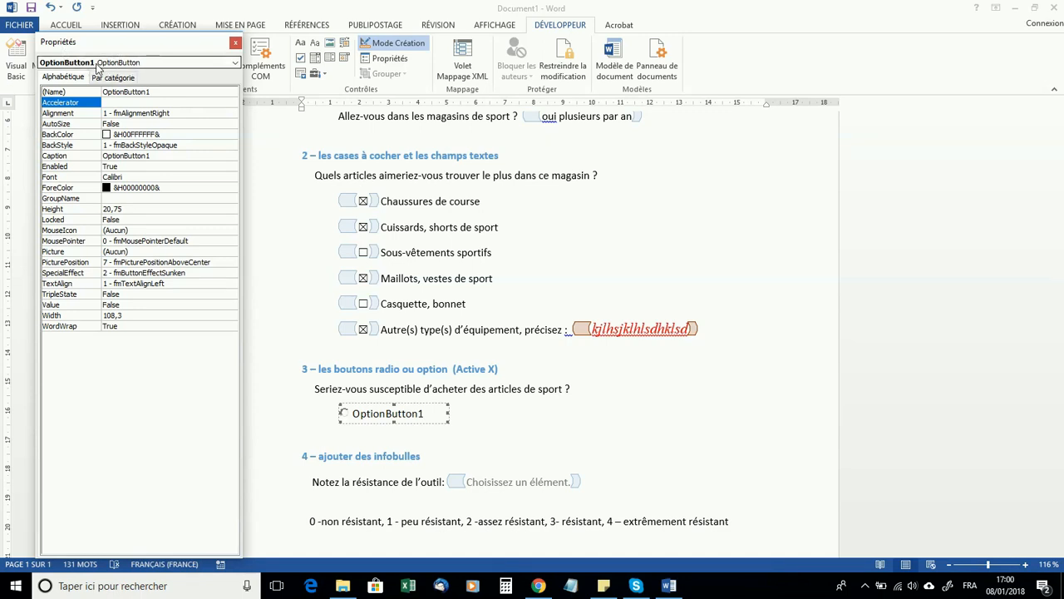
click(154, 93)
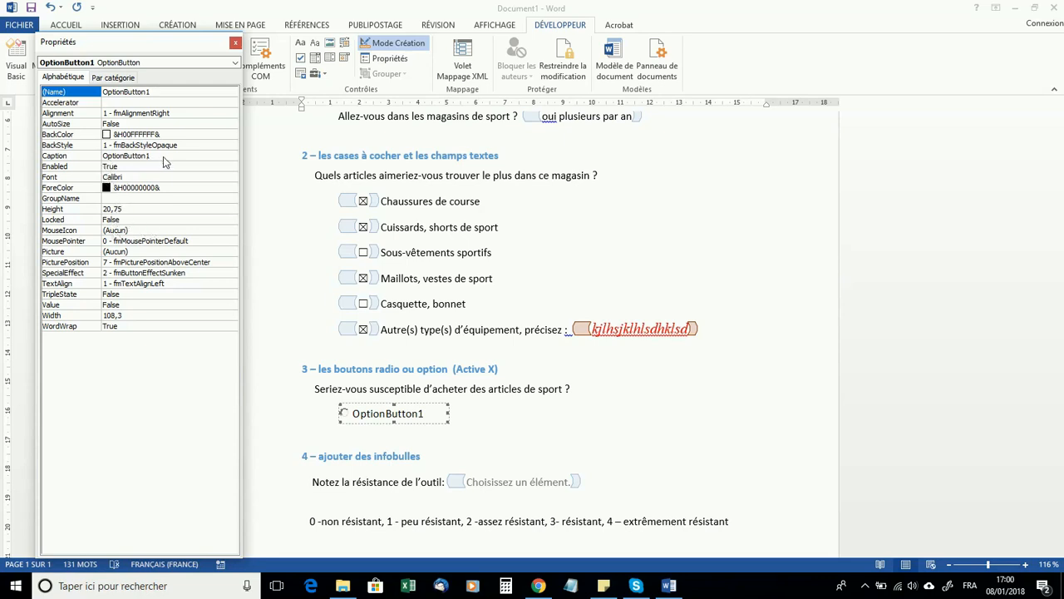
click(165, 157)
drag(158, 155, 102, 156)
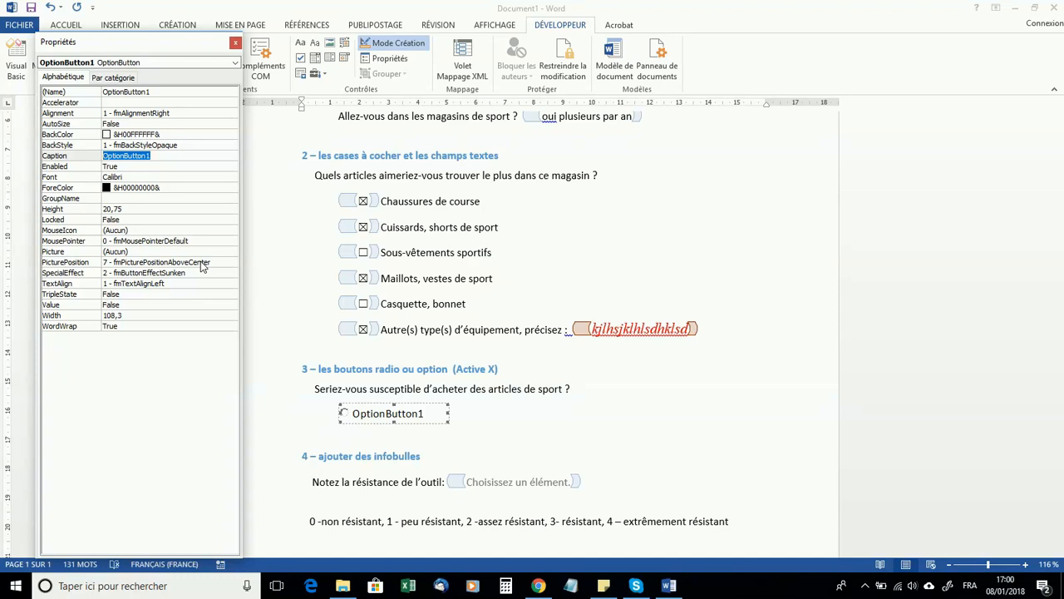
text(Oui)
click(402, 415)
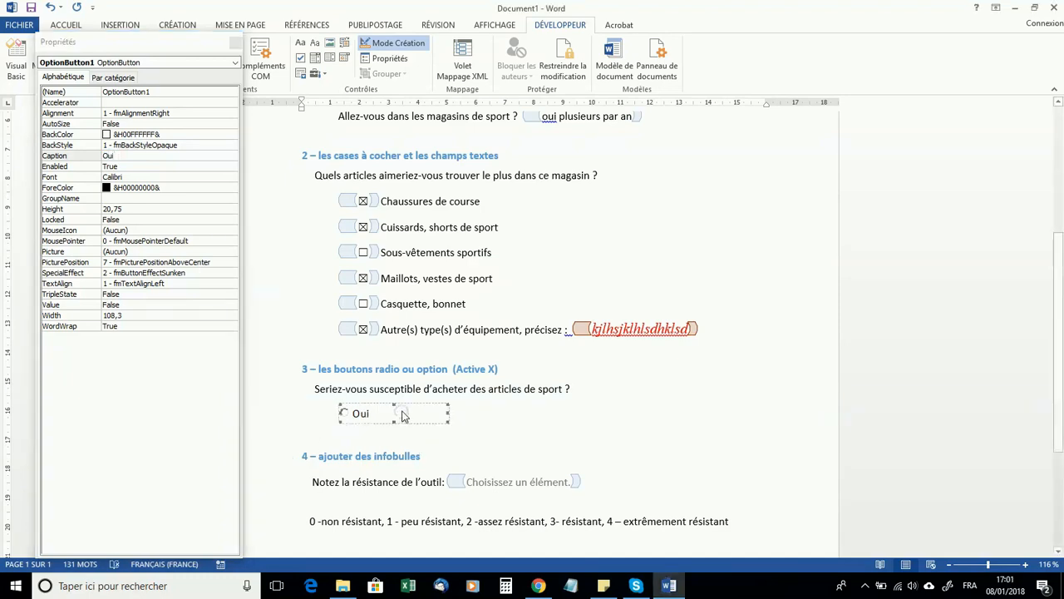
- Insert a second ActiveX option button on a new line below "Oui" and set its caption to "Non"
click(455, 413)
key(Return)
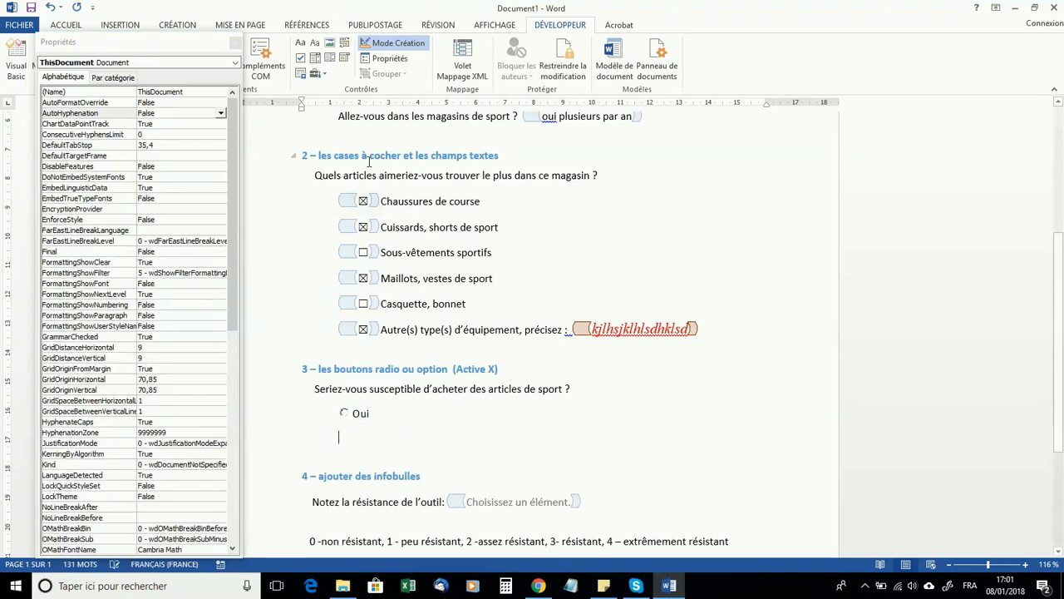
click(322, 77)
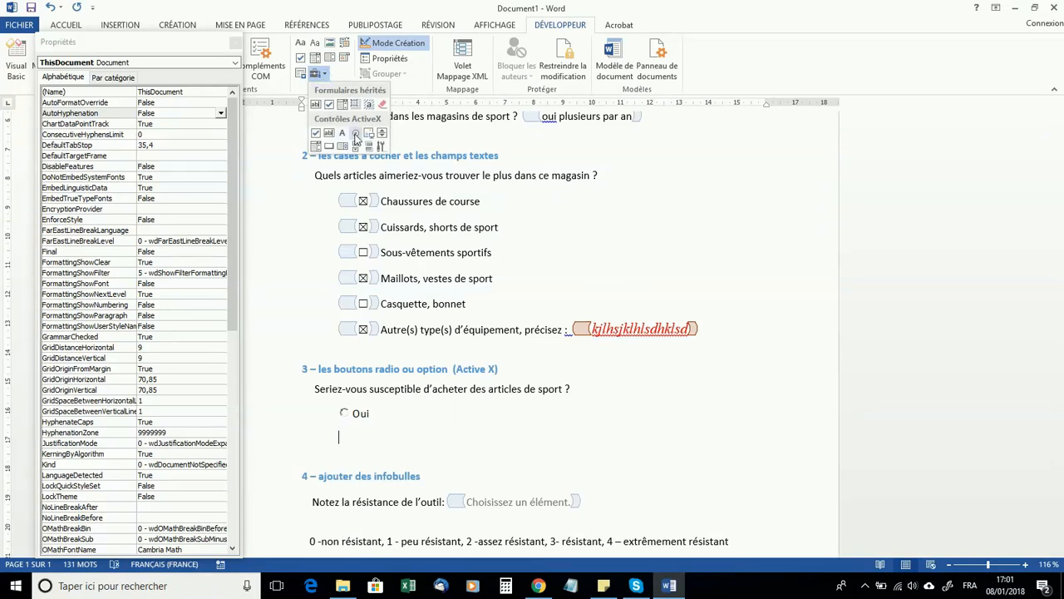
click(355, 134)
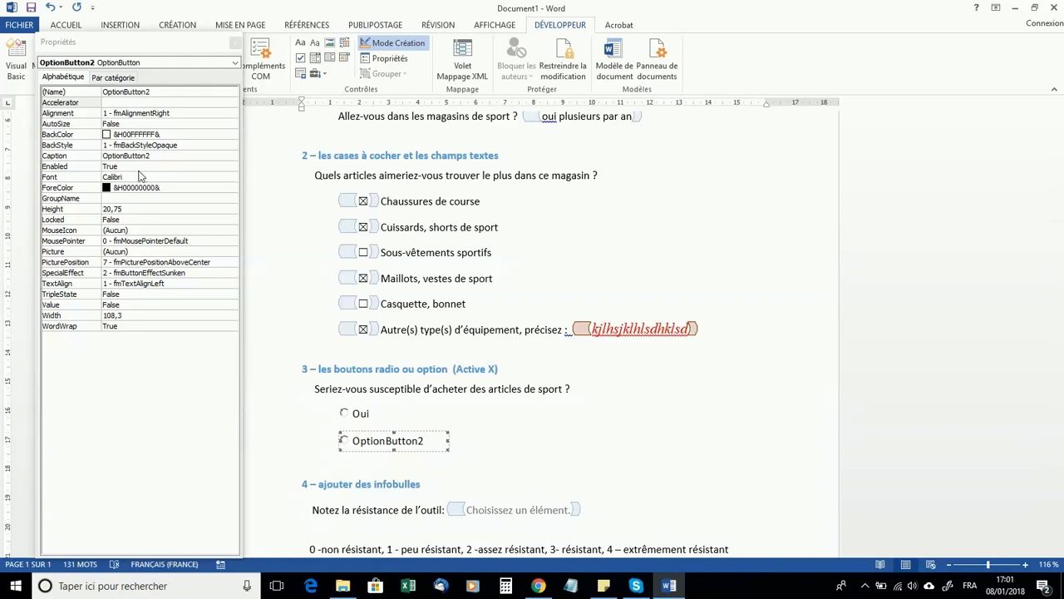
double_click(101, 155)
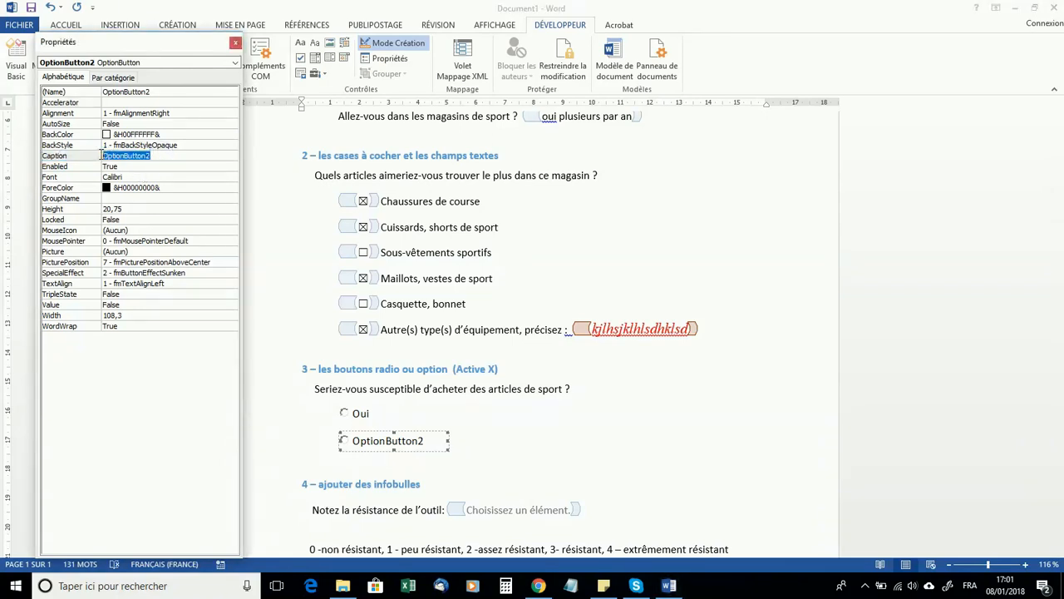
text(Non)
click(393, 440)
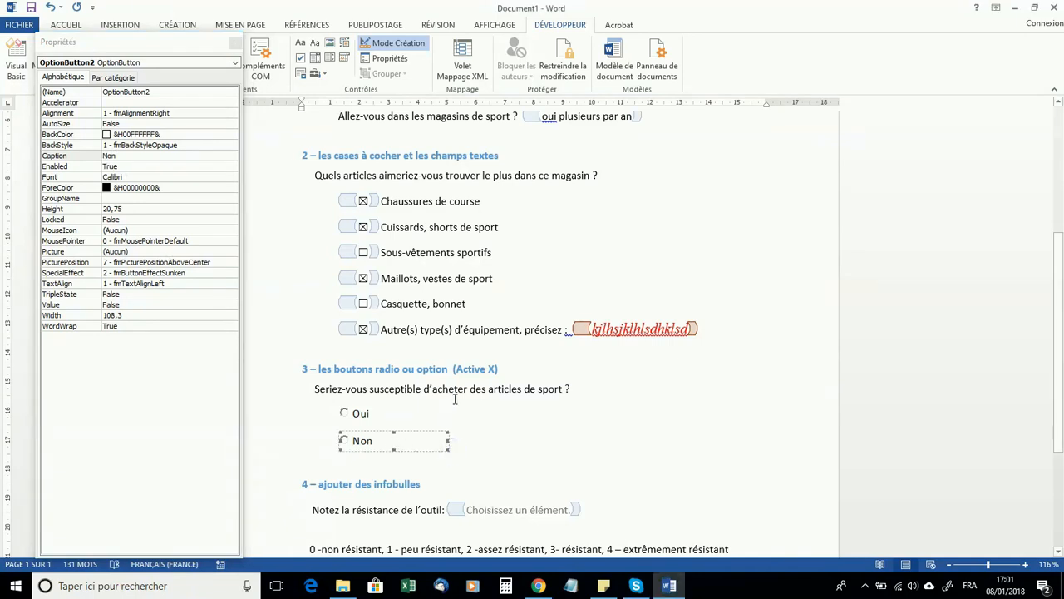
- Leave design mode and test the option buttons by alternating between "Oui" and "Non", ending on "Non"
click(392, 43)
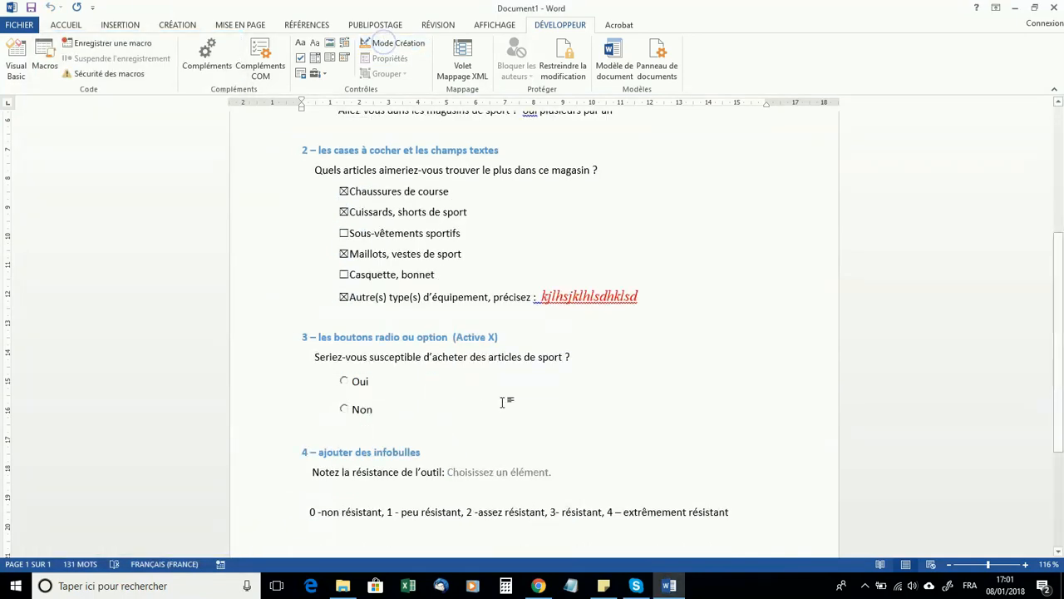
click(344, 409)
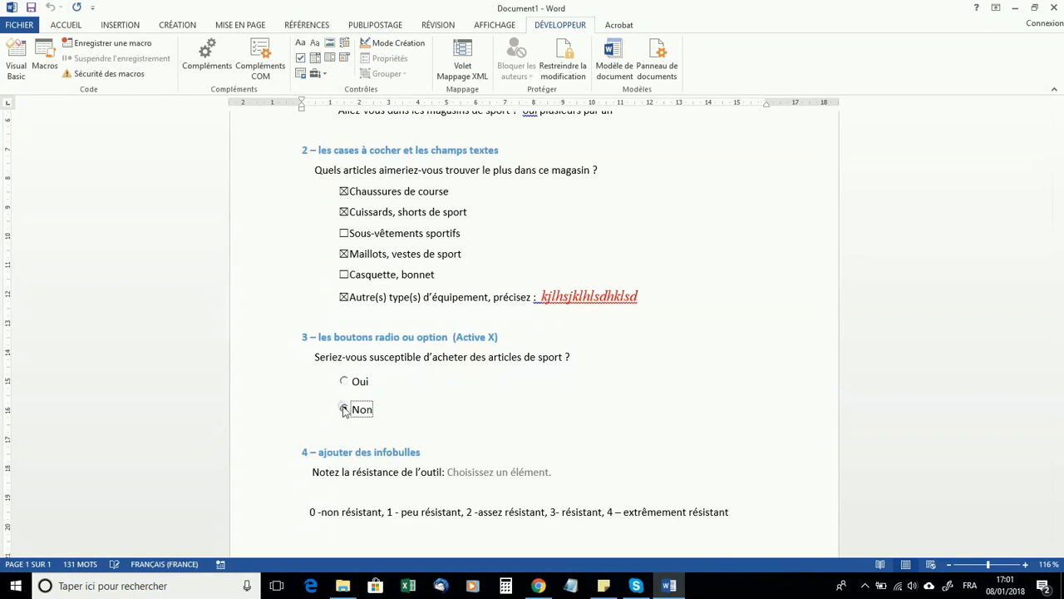
click(344, 381)
click(344, 409)
click(345, 383)
click(344, 409)
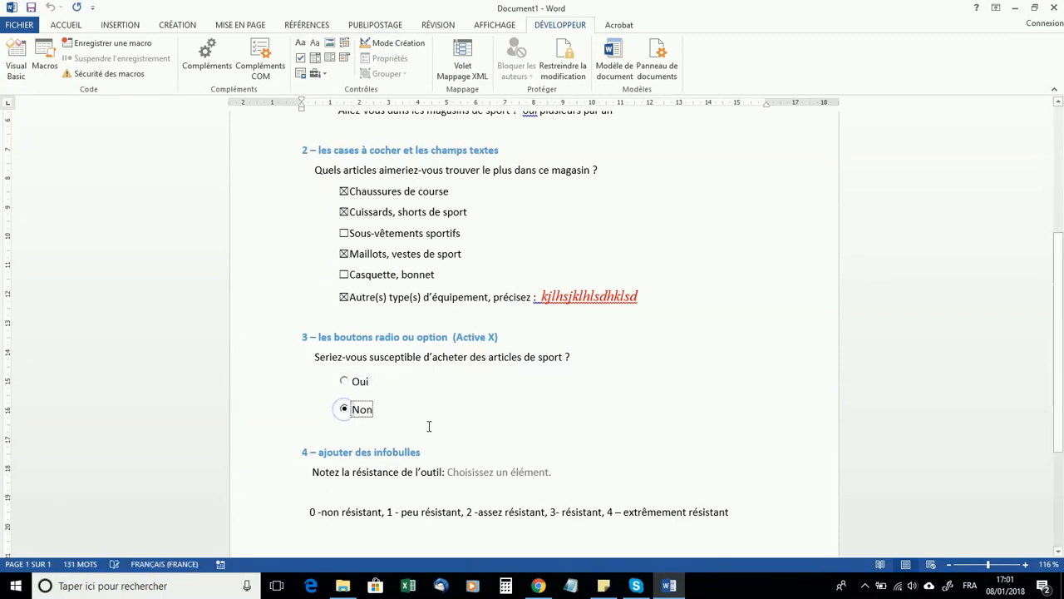
- Add the line "Question 2 ?" below the "Non" option button, followed by a new empty line
click(343, 426)
key(Return)
click(343, 436)
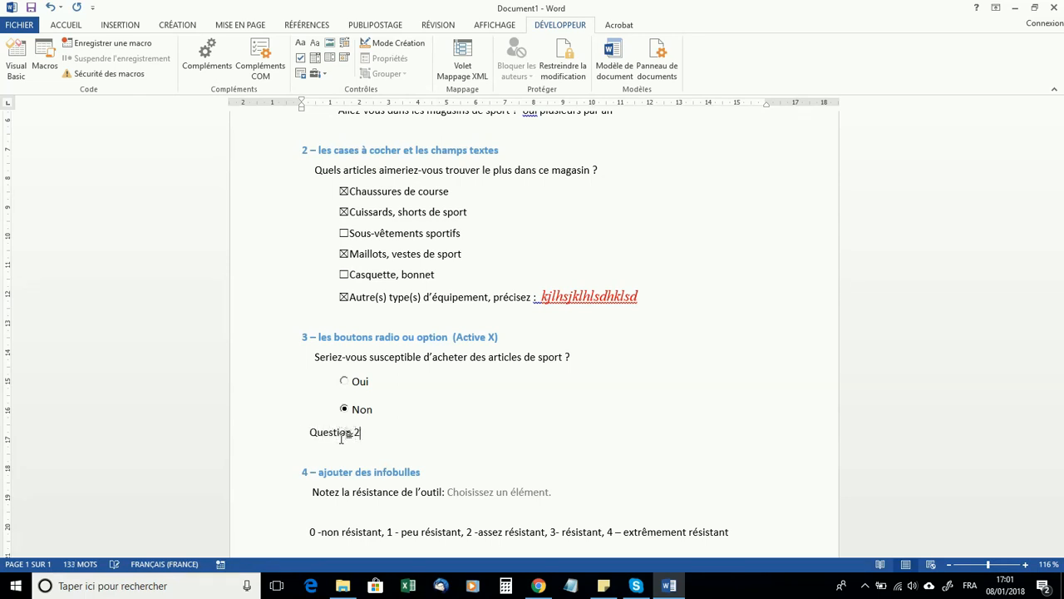
text(?)
key(Return)
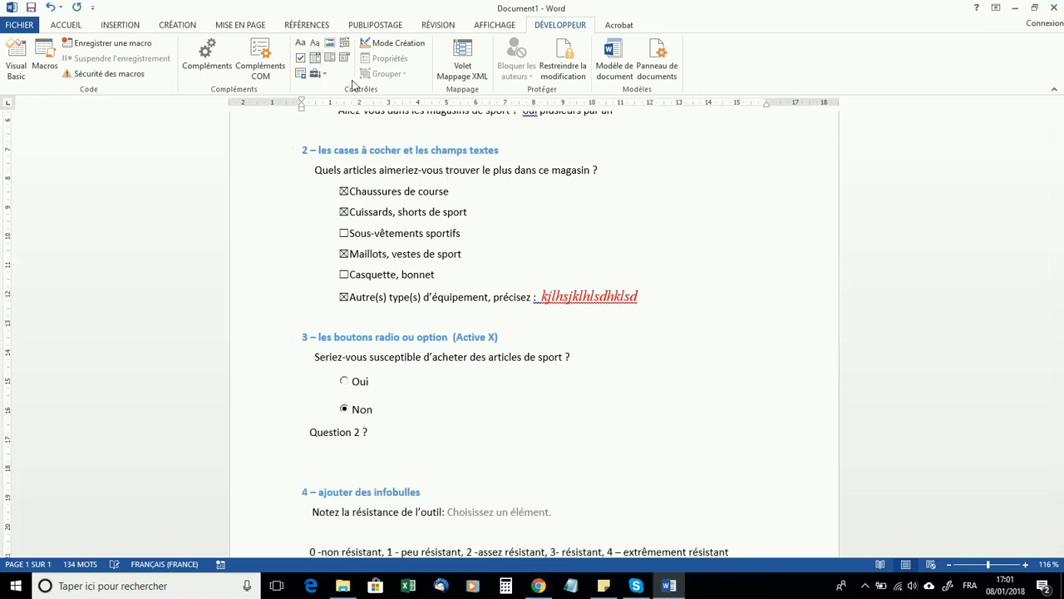
- Insert an ActiveX option button on the empty line below "Question 2 ?" and set its caption to "cas no 1"
key(Tab)
click(318, 73)
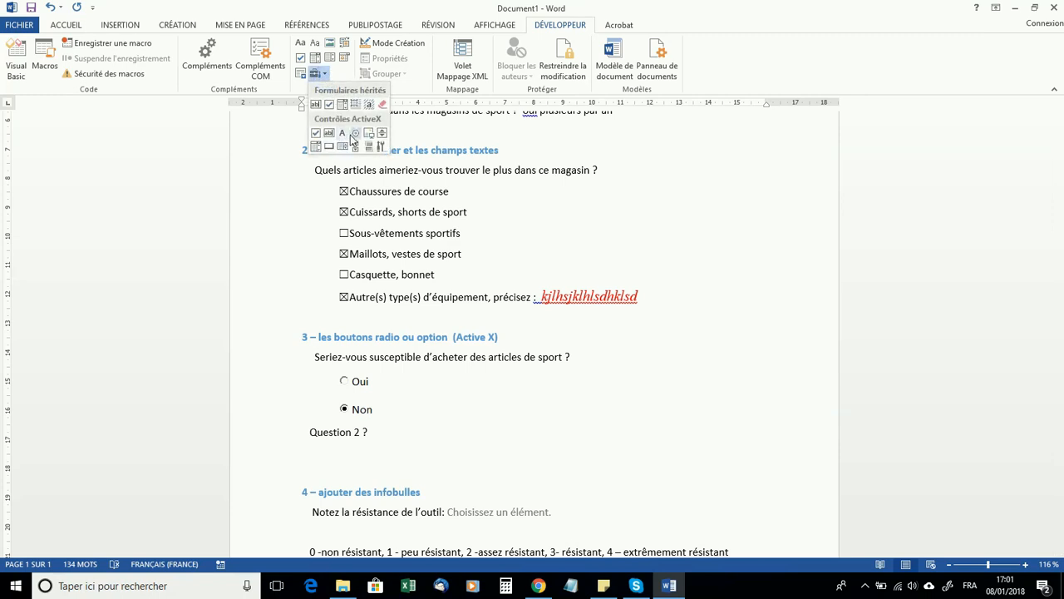
click(355, 133)
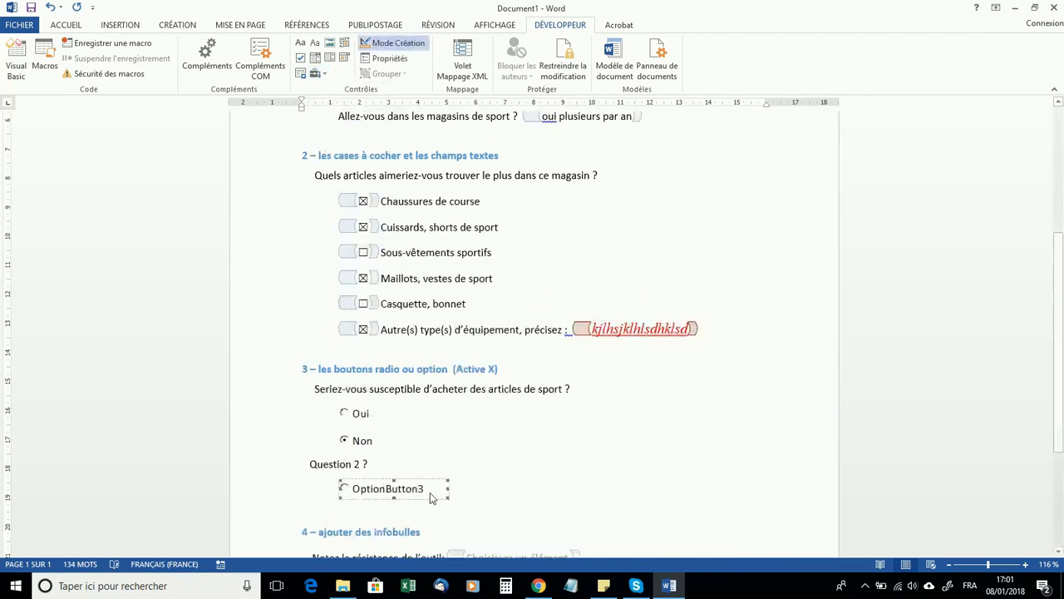
click(390, 58)
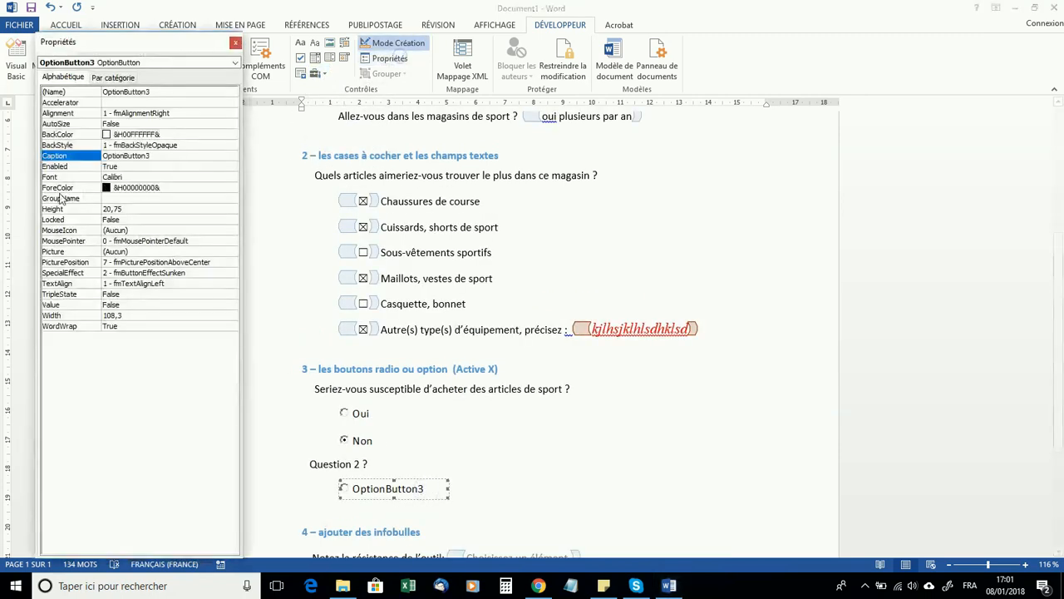
double_click(155, 156)
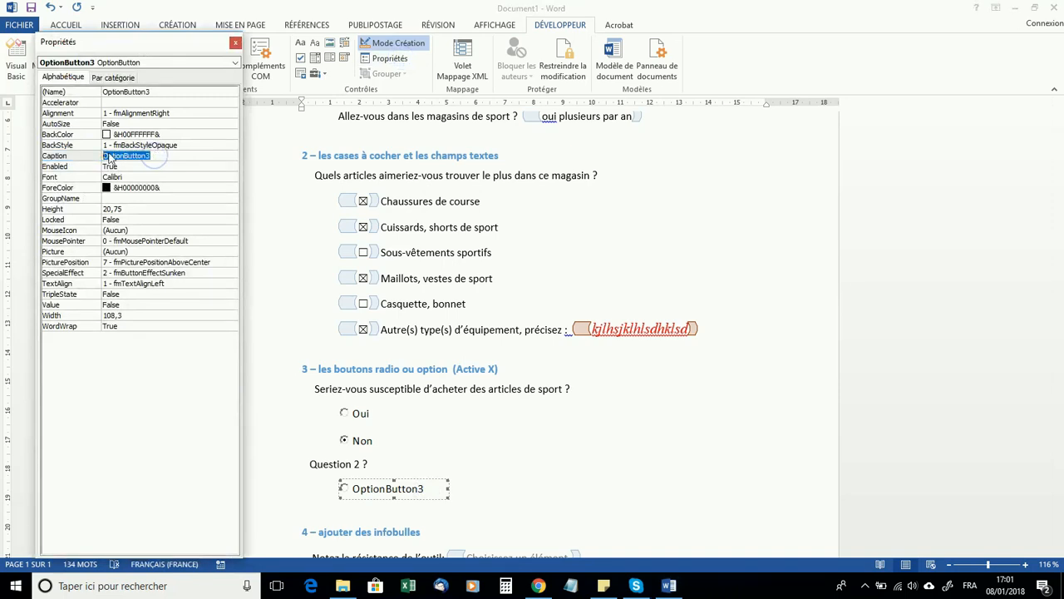
text(Uoi)
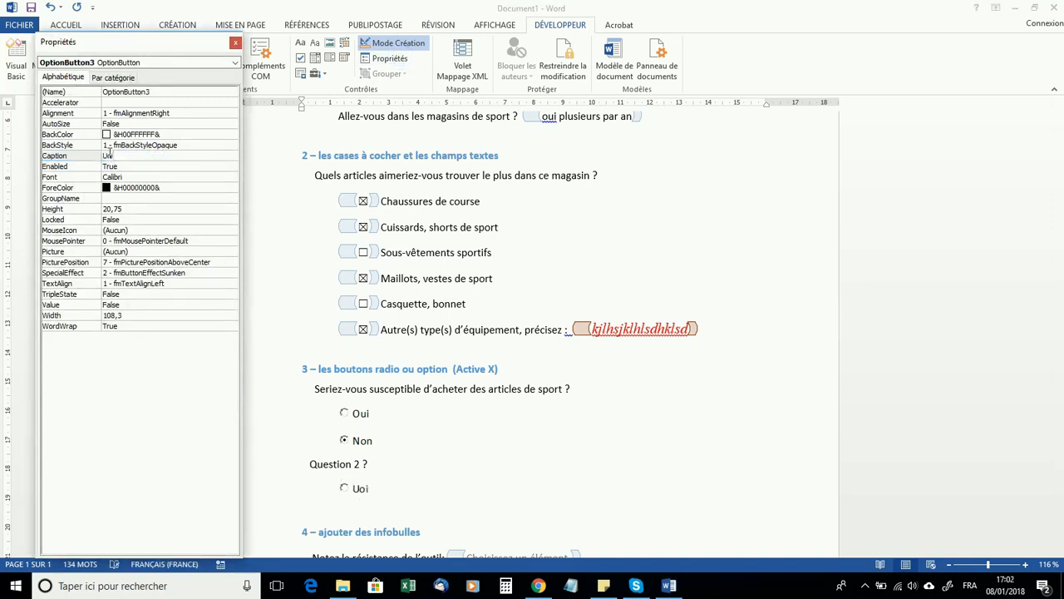
key(BackSpace)
key(BackSpace)
text(re)
key(BackSpace)
key(BackSpace)
key(BackSpace)
text(cas no)
key(Return)
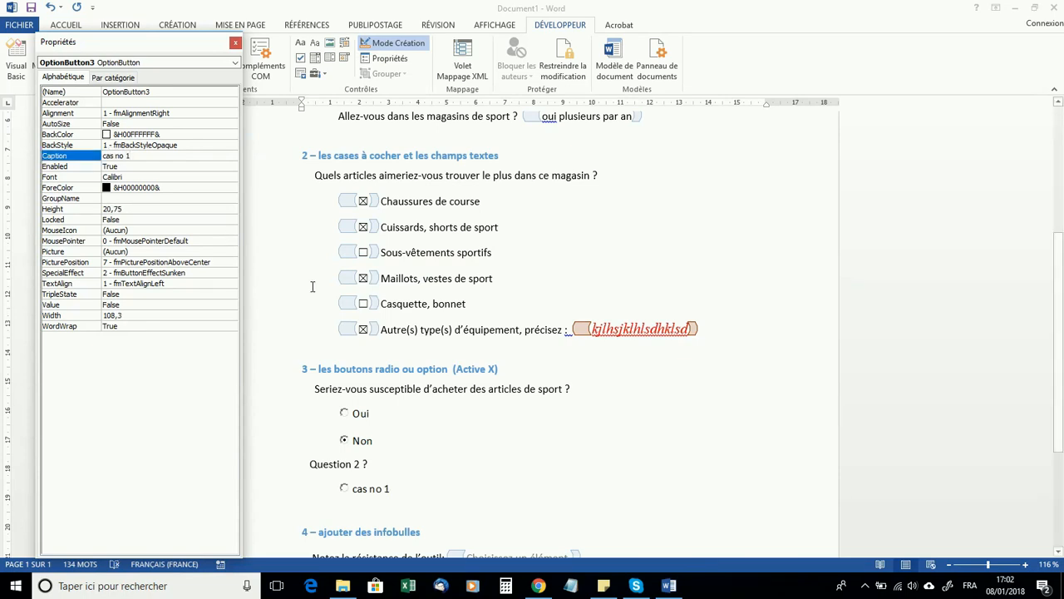
- Insert another ActiveX option button on a new line below "cas no 1" and set its caption to "cas No 2"
click(413, 488)
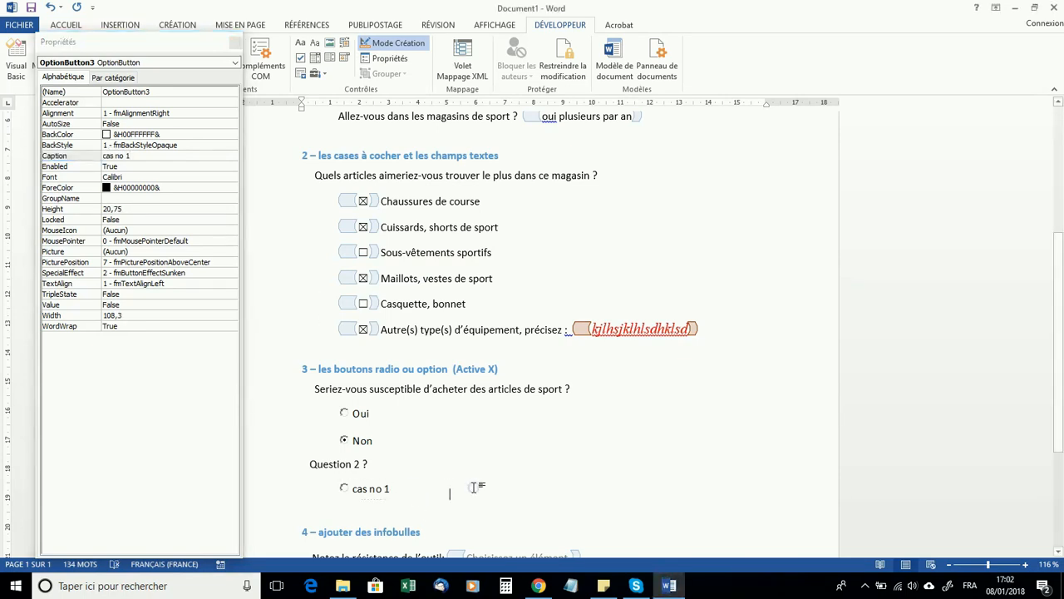
key(Return)
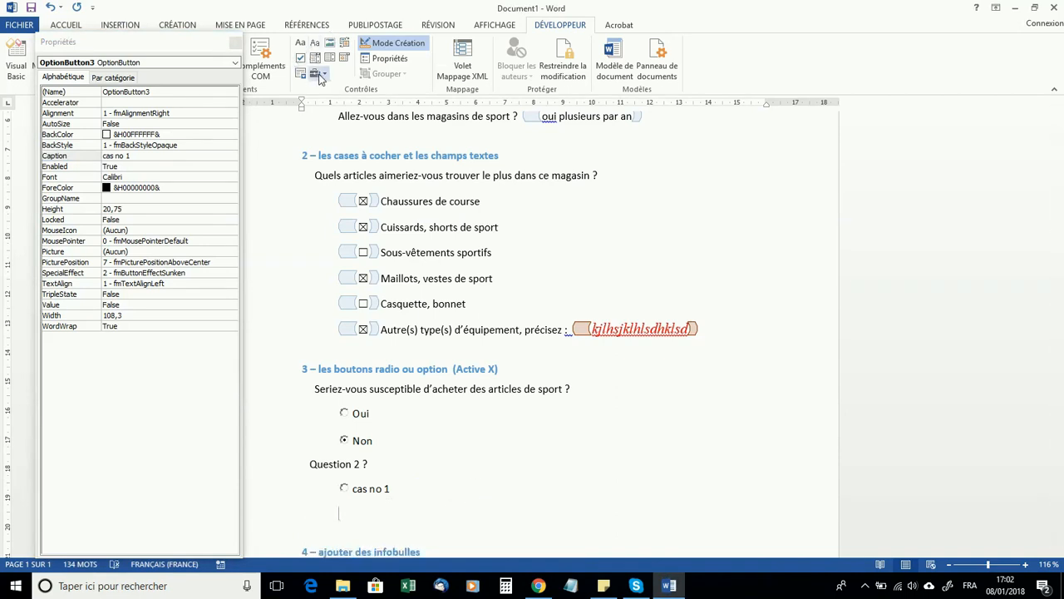
key(Tab)
click(324, 75)
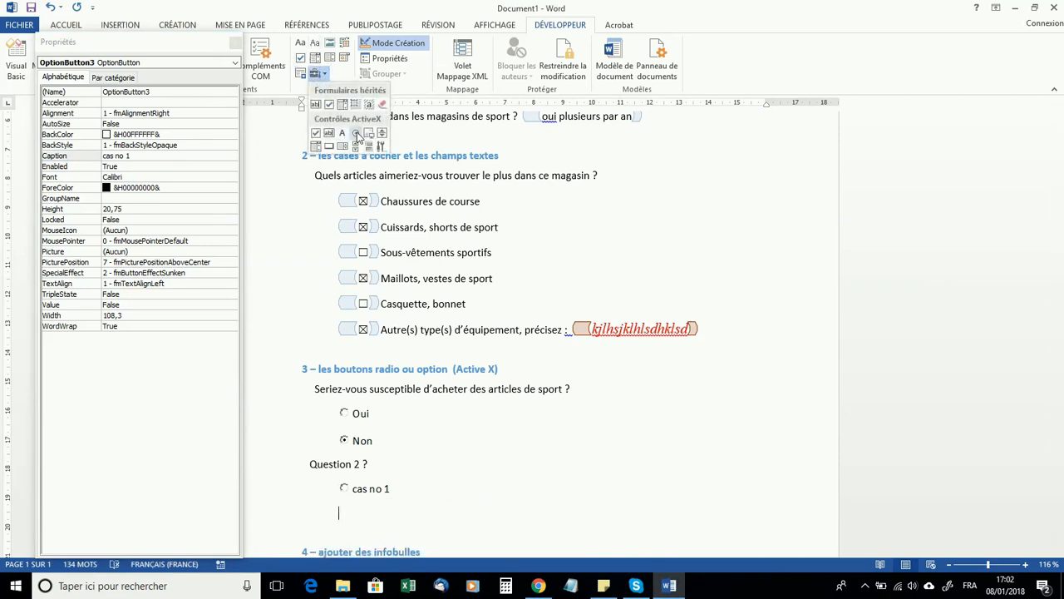
click(357, 133)
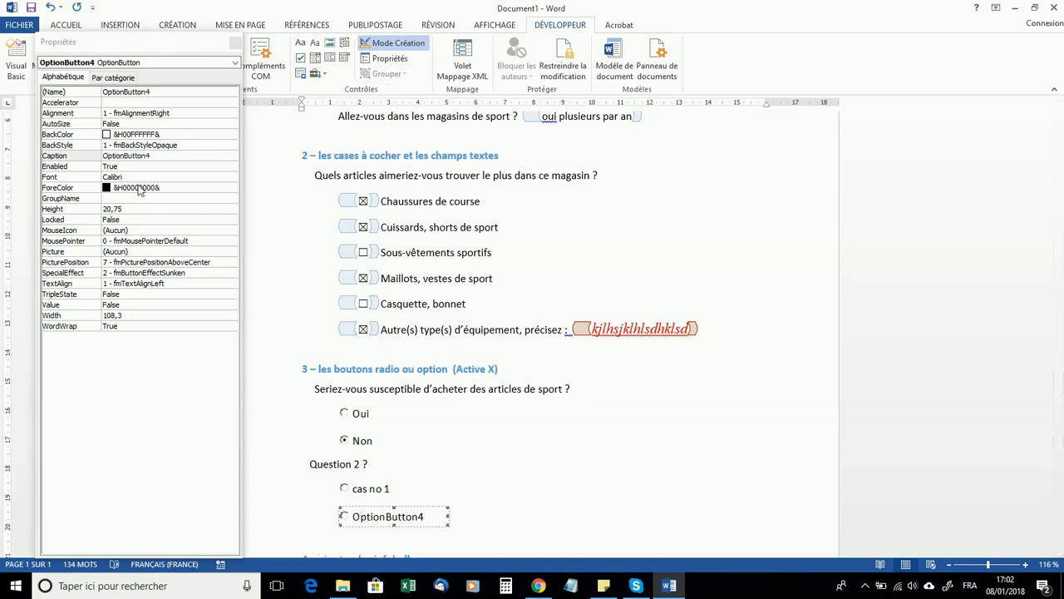
click(80, 156)
text(cas No 2)
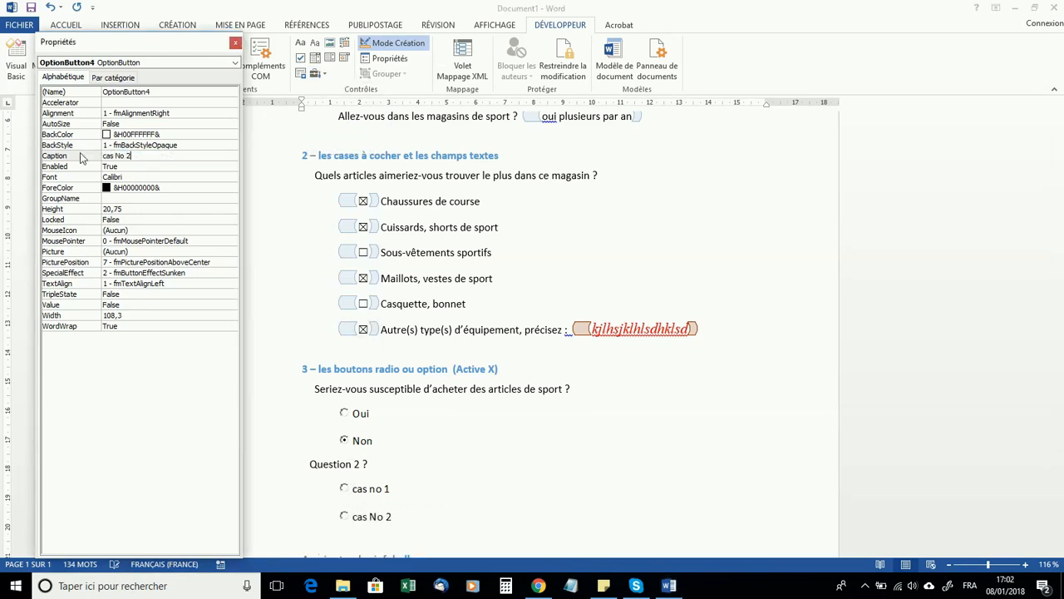
- Leave design mode and test the four option buttons across both questions, ending on "Oui"
click(235, 44)
click(392, 44)
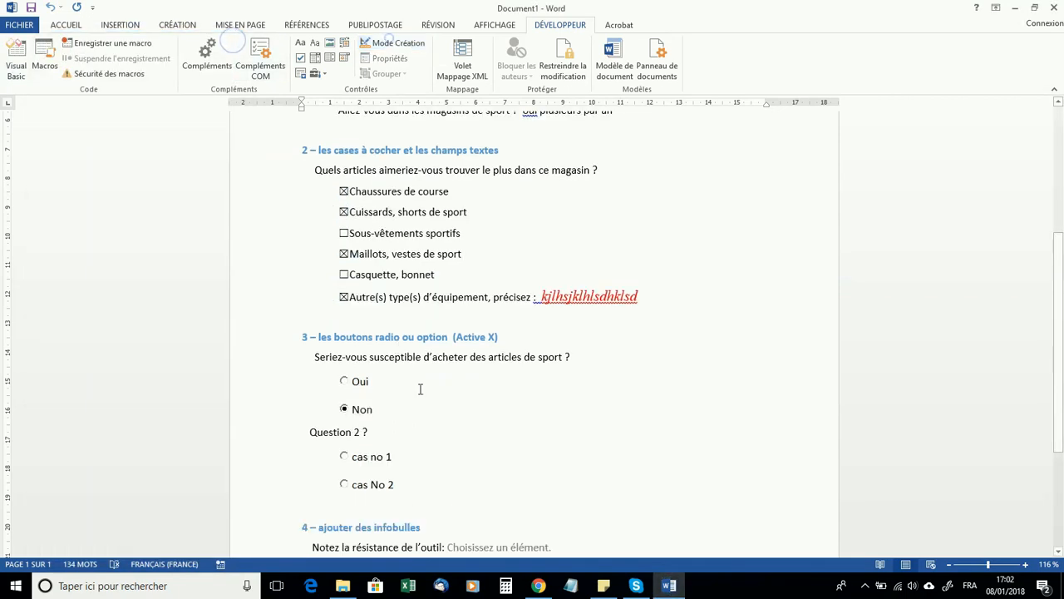
click(346, 381)
click(344, 409)
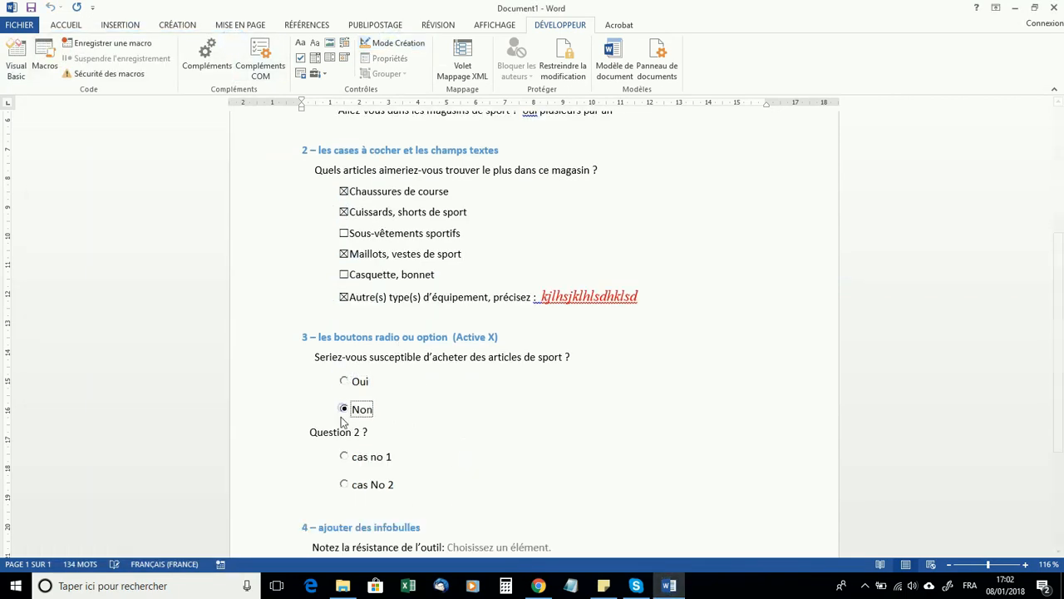
click(344, 455)
click(345, 484)
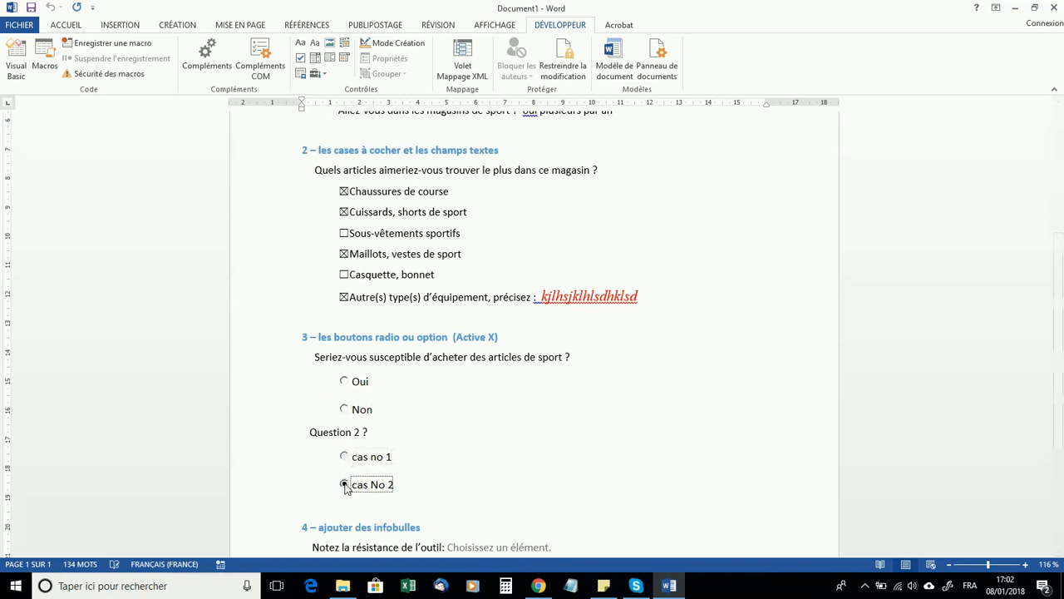
click(345, 410)
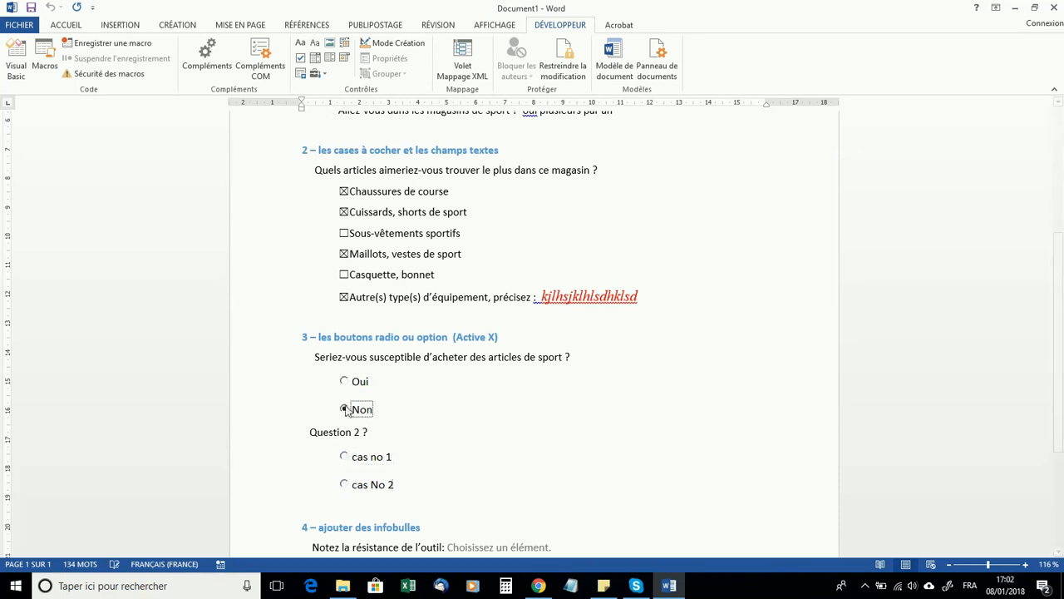
click(344, 381)
click(344, 409)
click(344, 456)
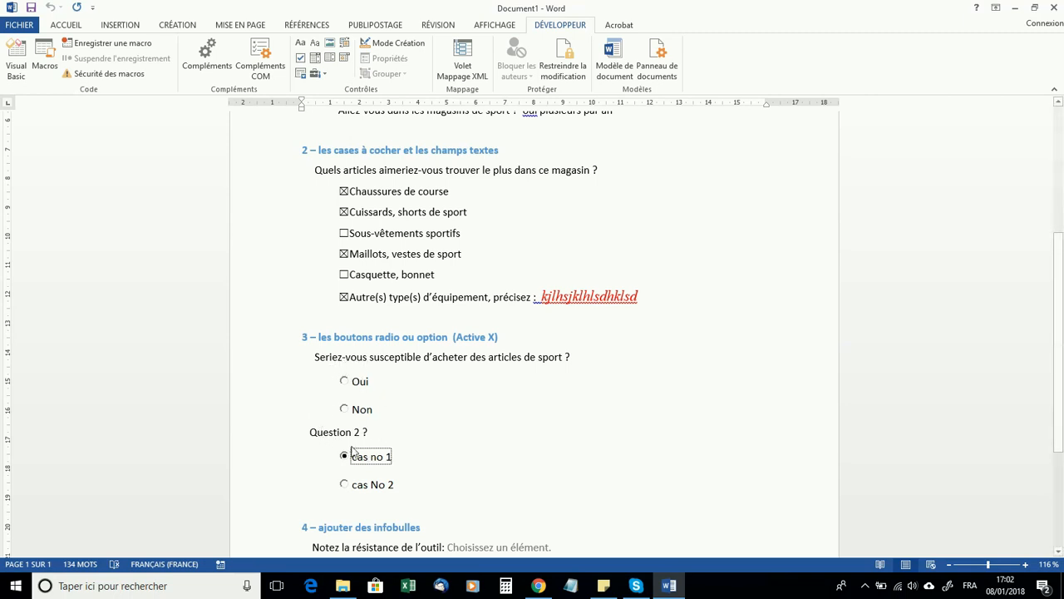
click(349, 383)
- Return to design mode and set the group name of the "Oui" and "Non" option buttons to "groupe1"
click(394, 46)
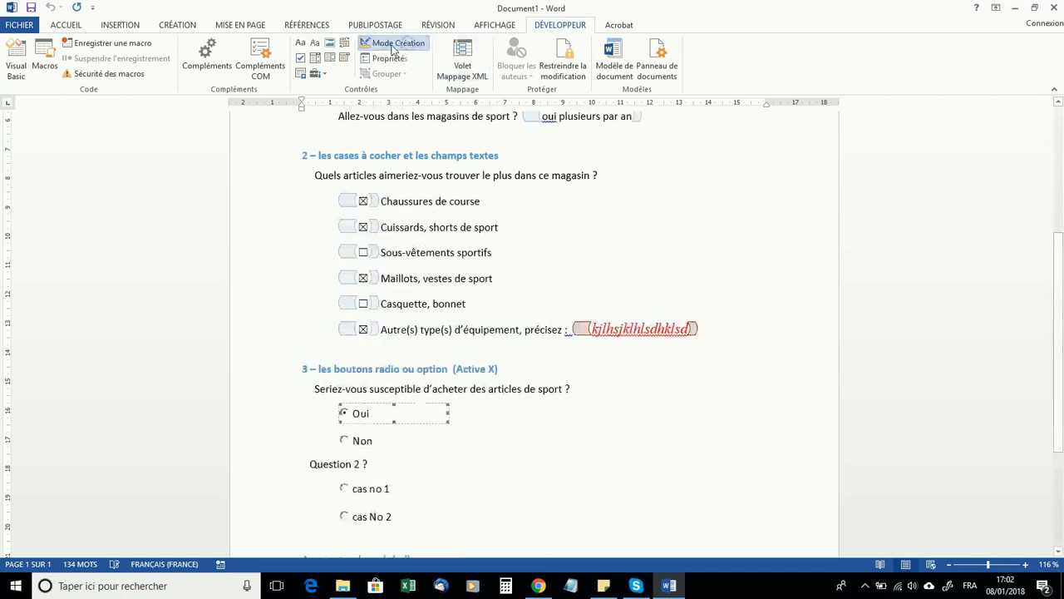
click(389, 58)
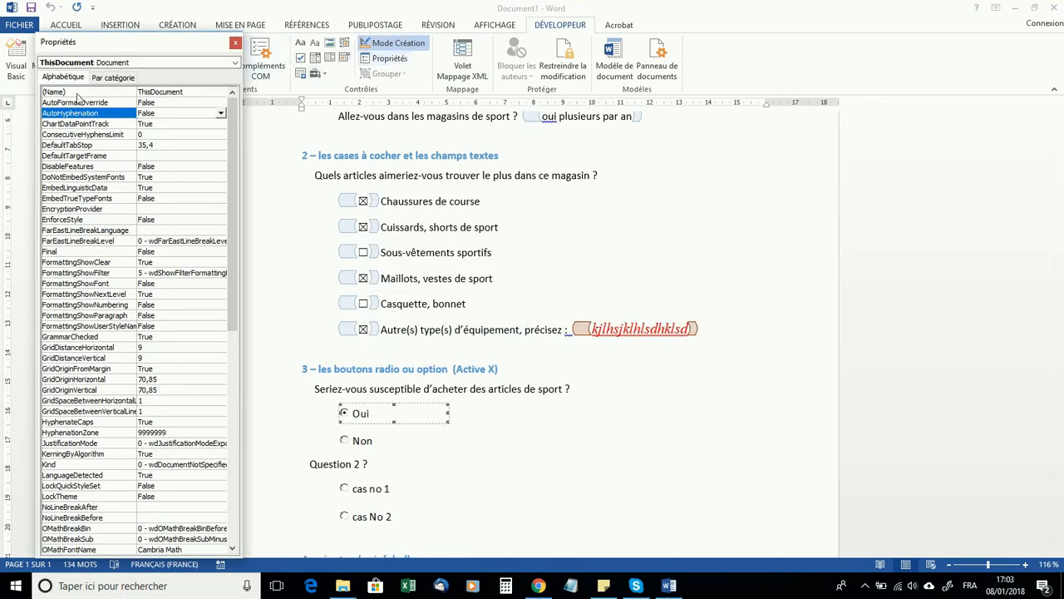
click(393, 60)
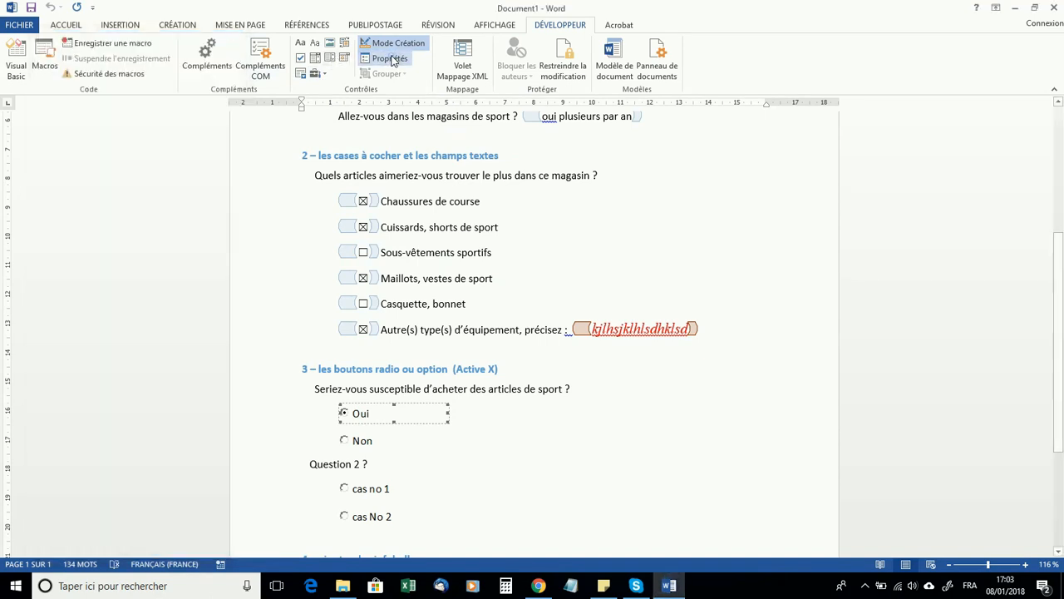
click(393, 59)
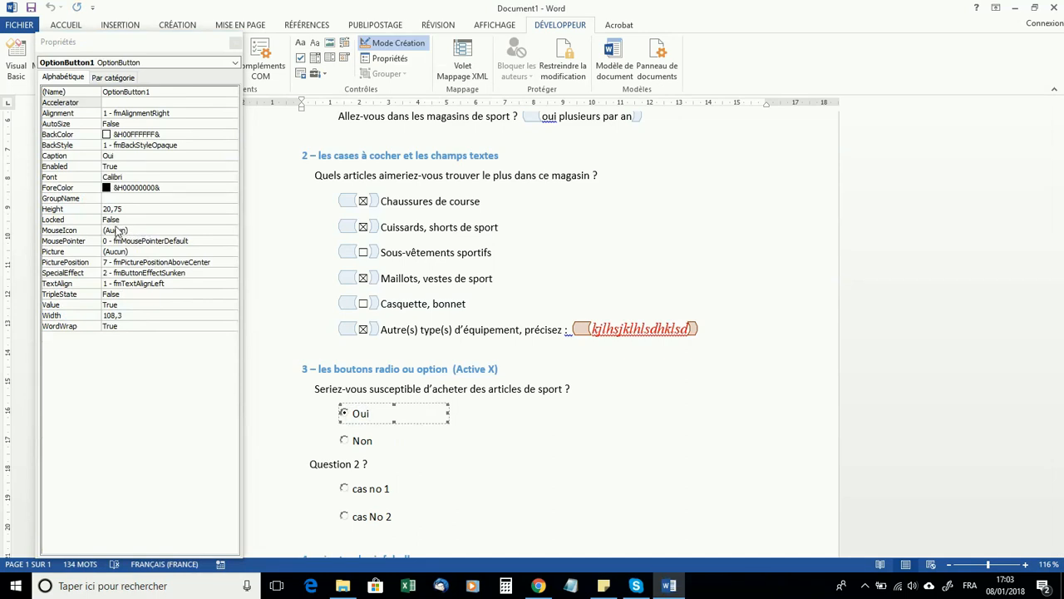
click(125, 198)
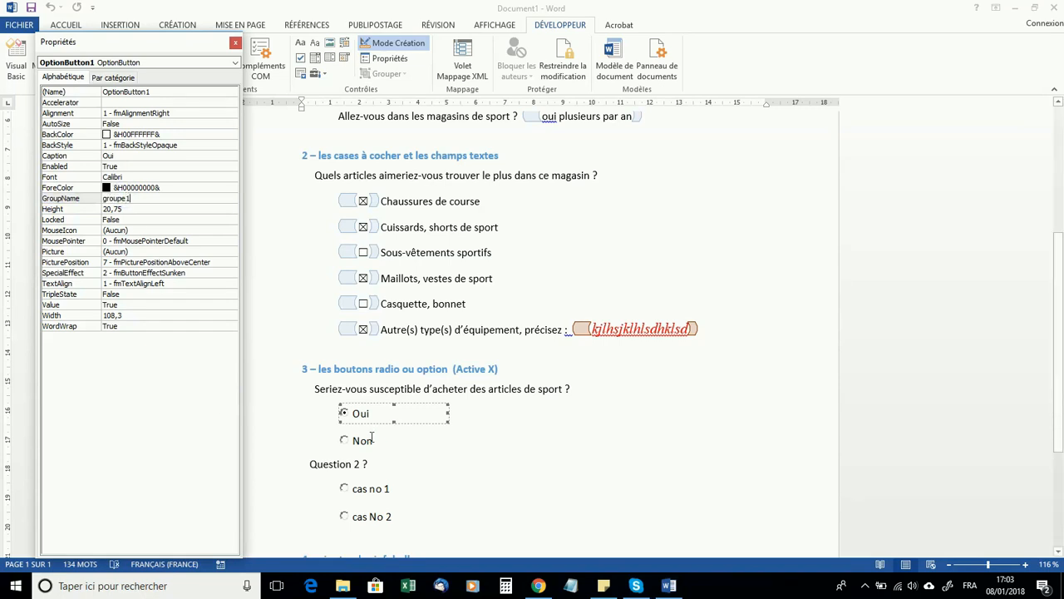
click(434, 441)
click(132, 199)
text(groupe1)
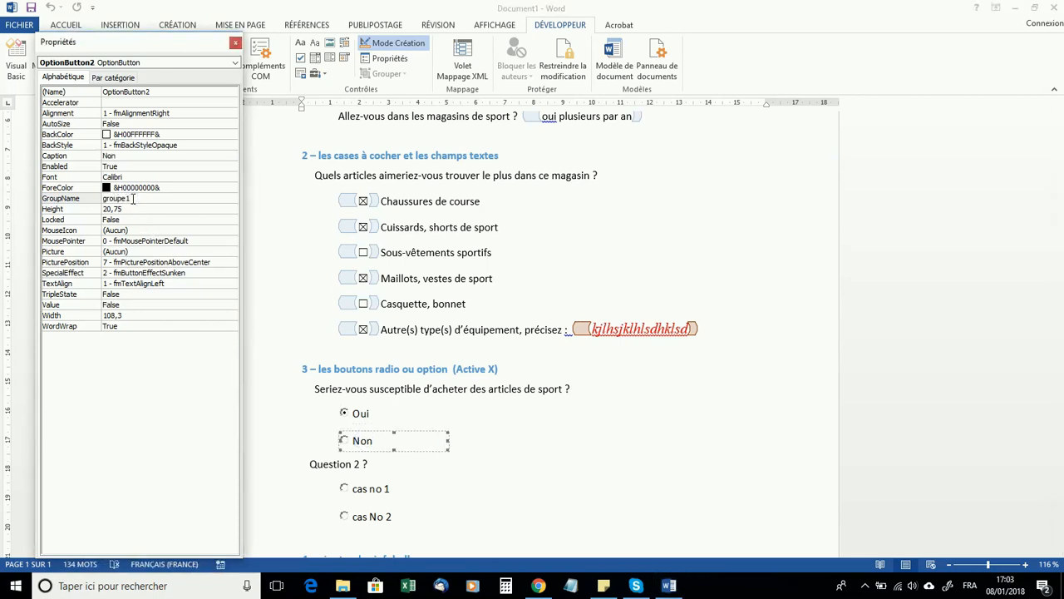
- Set the group name of the "cas no 1" option button to "groupe2" and that of "cas No 2" to "groupe3"
click(447, 493)
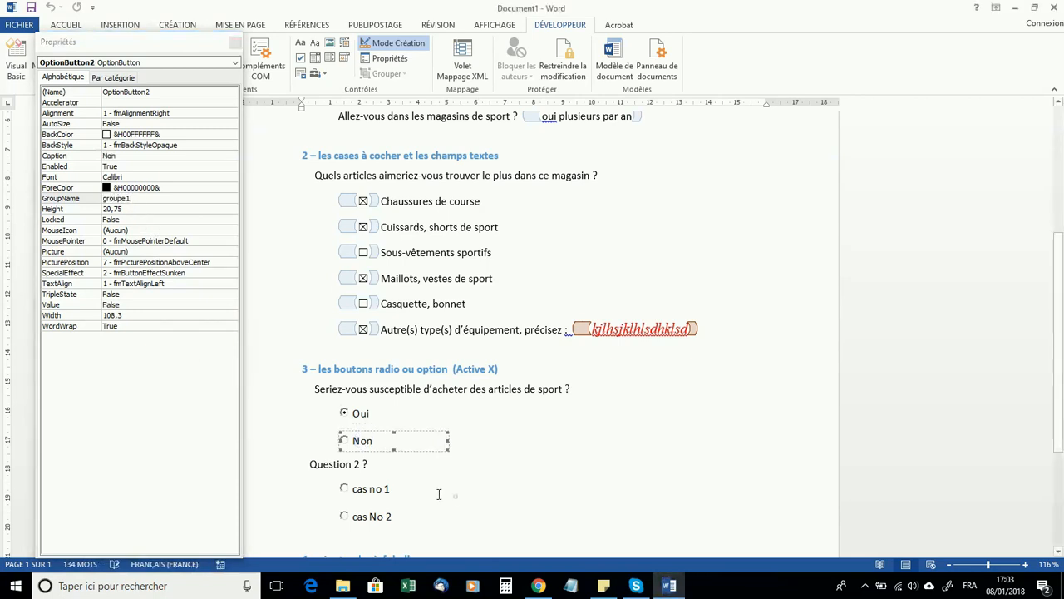
click(136, 199)
text(groupe2)
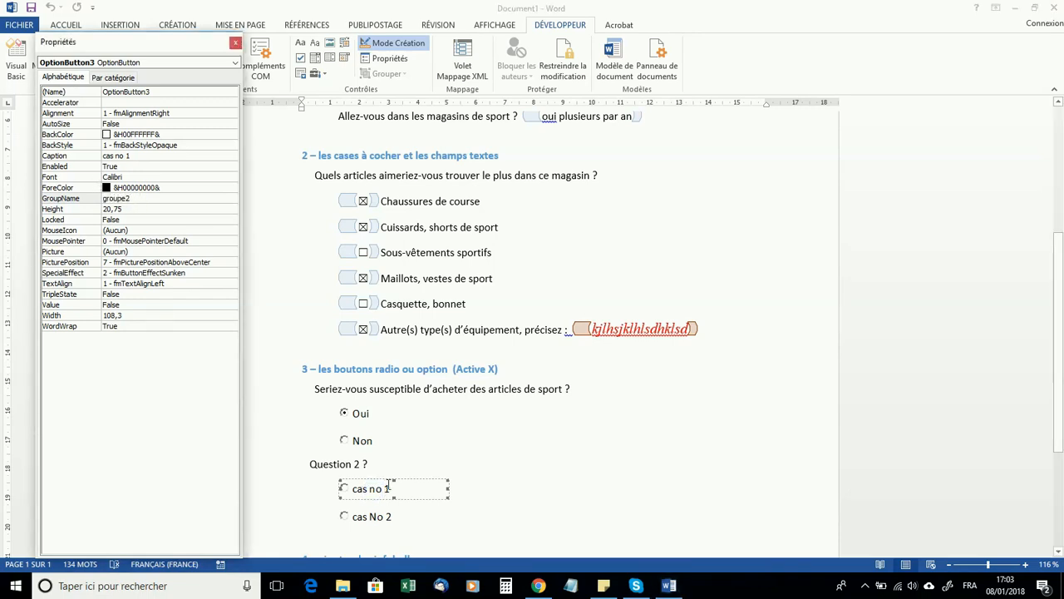
click(380, 516)
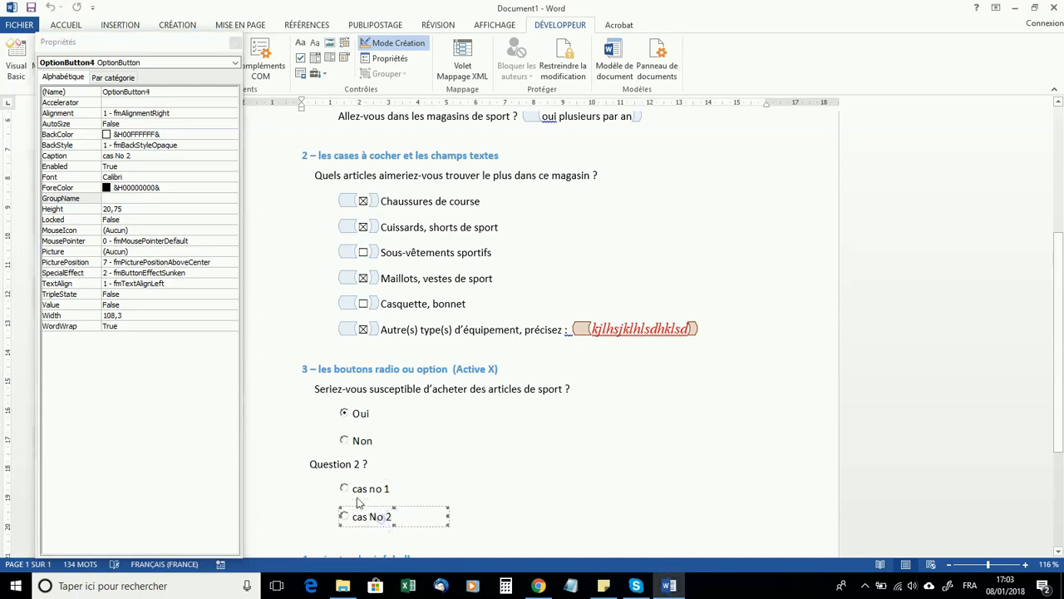
click(140, 200)
text(groupe3)
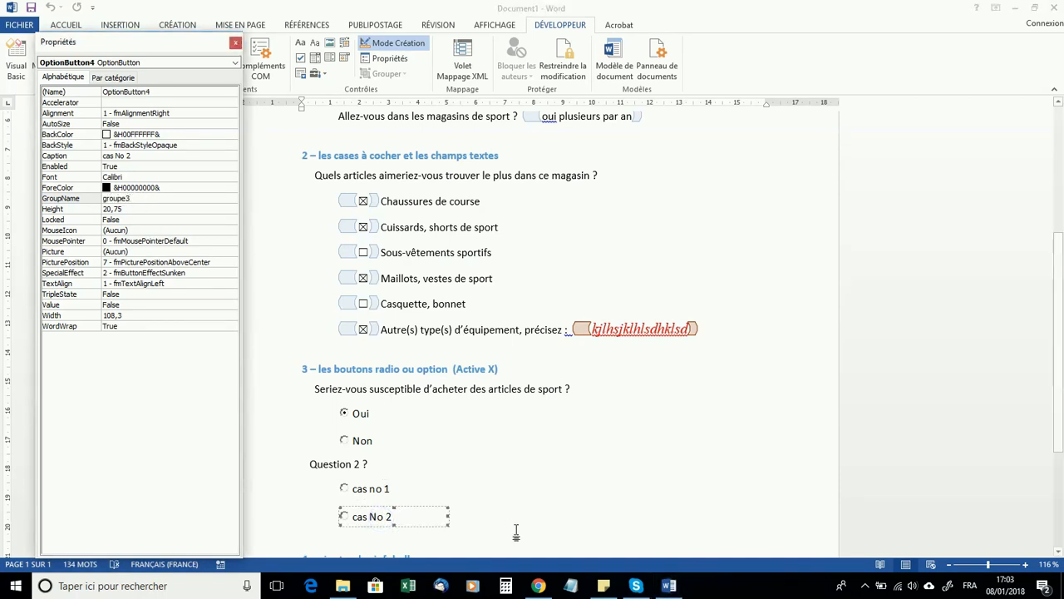
click(490, 514)
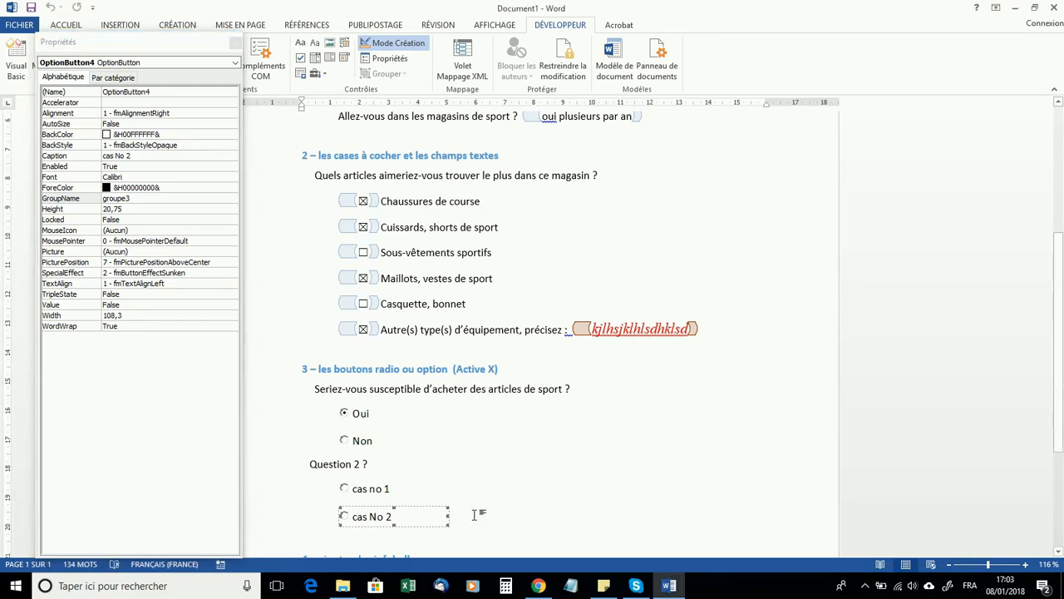
key(Delete)
key(ctrl+z)
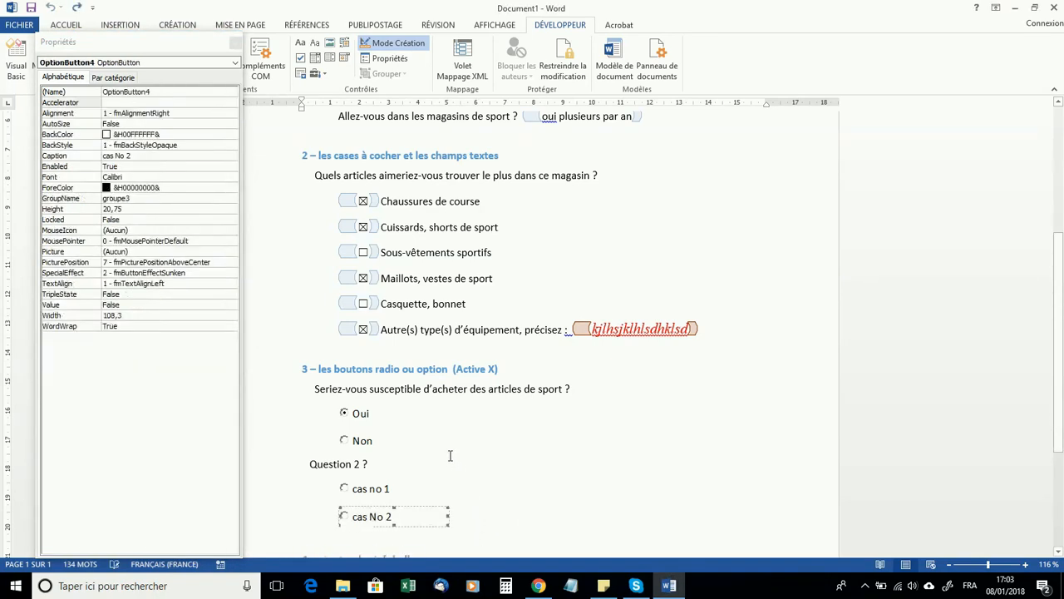
- Leave design mode and test whether the grouped option buttons exclude each other within each question, ending on "Oui" and "cas no 1"
click(396, 44)
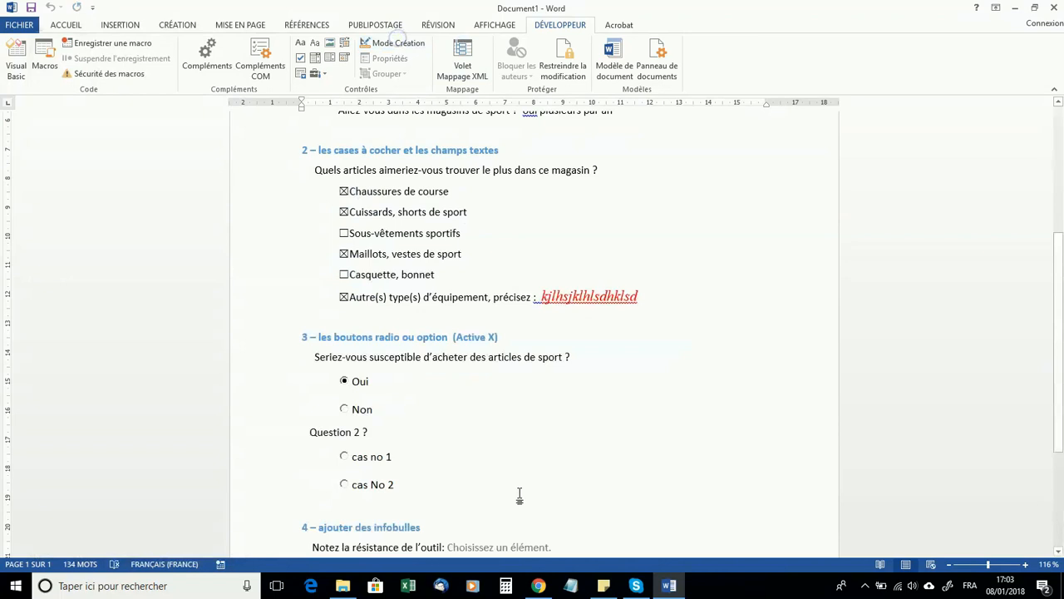
click(343, 456)
click(344, 483)
click(343, 456)
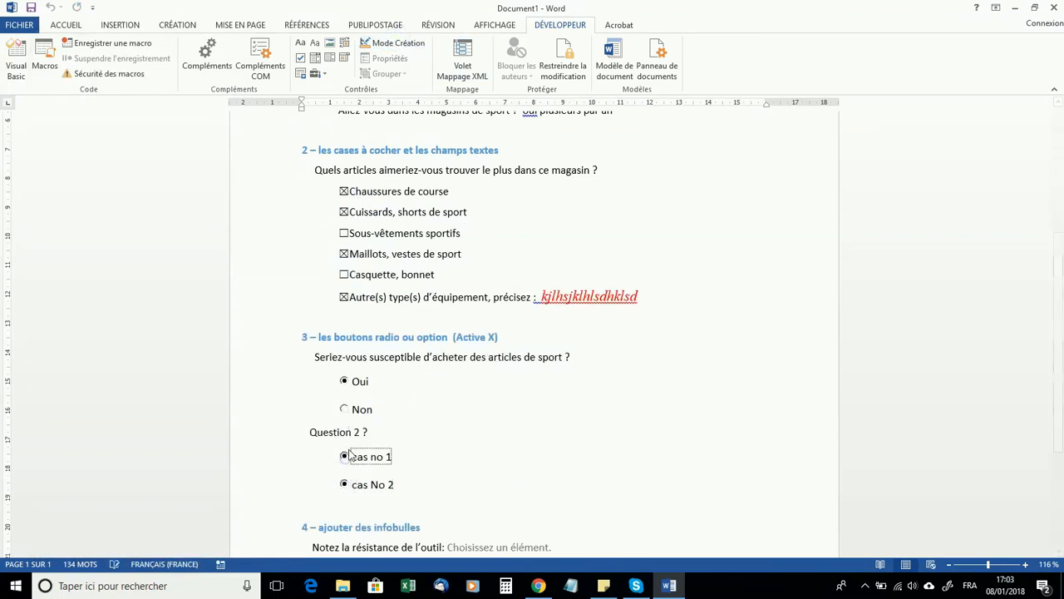
click(344, 409)
click(343, 381)
click(343, 455)
click(344, 483)
click(343, 455)
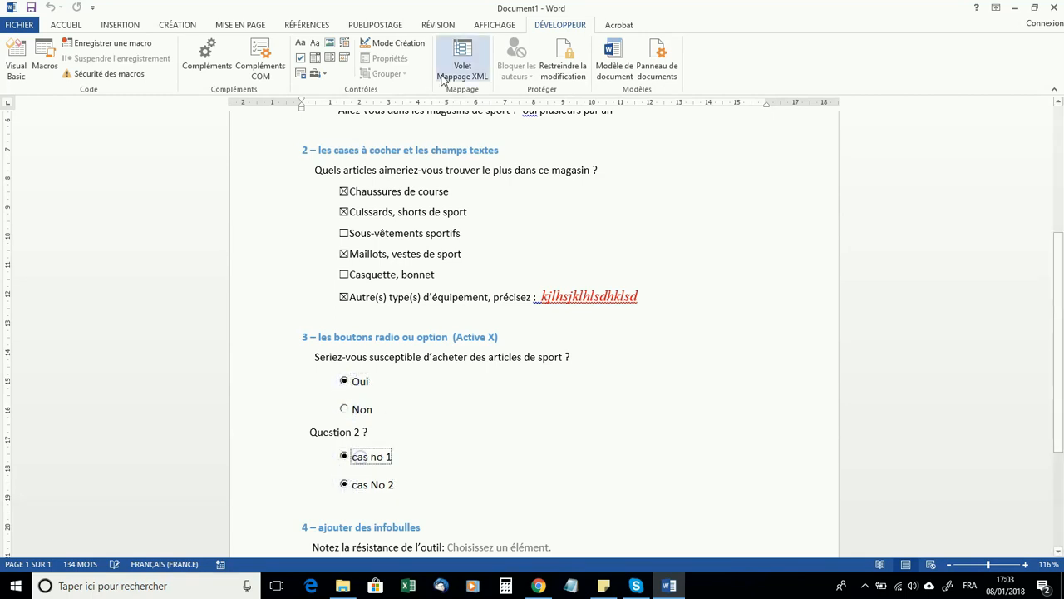
- Return to design mode and set the group name of the "cas No 2" option button to "groupe2"
click(398, 45)
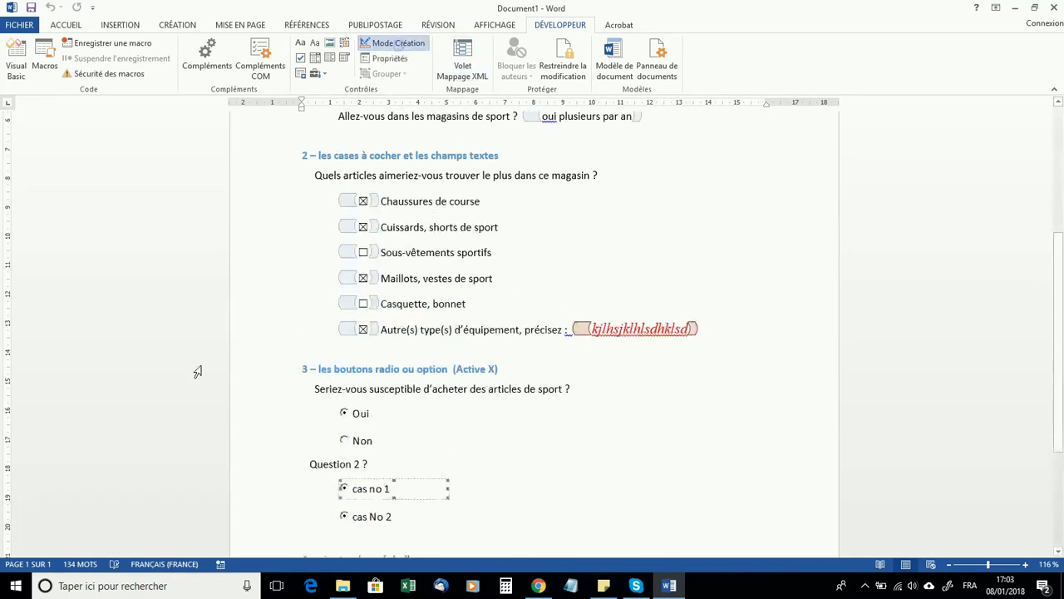
click(385, 59)
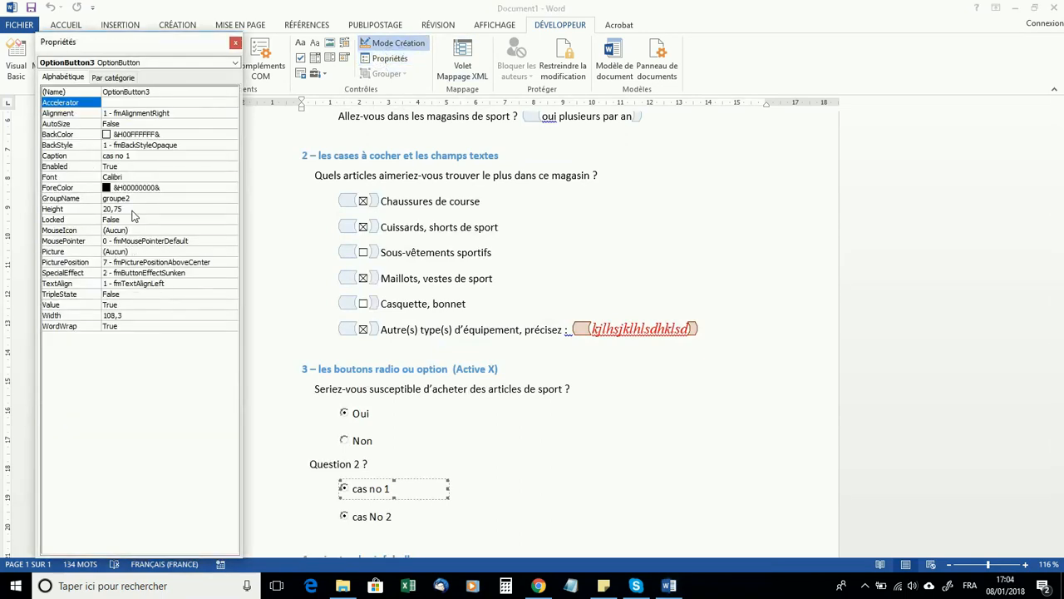
click(132, 200)
double_click(131, 200)
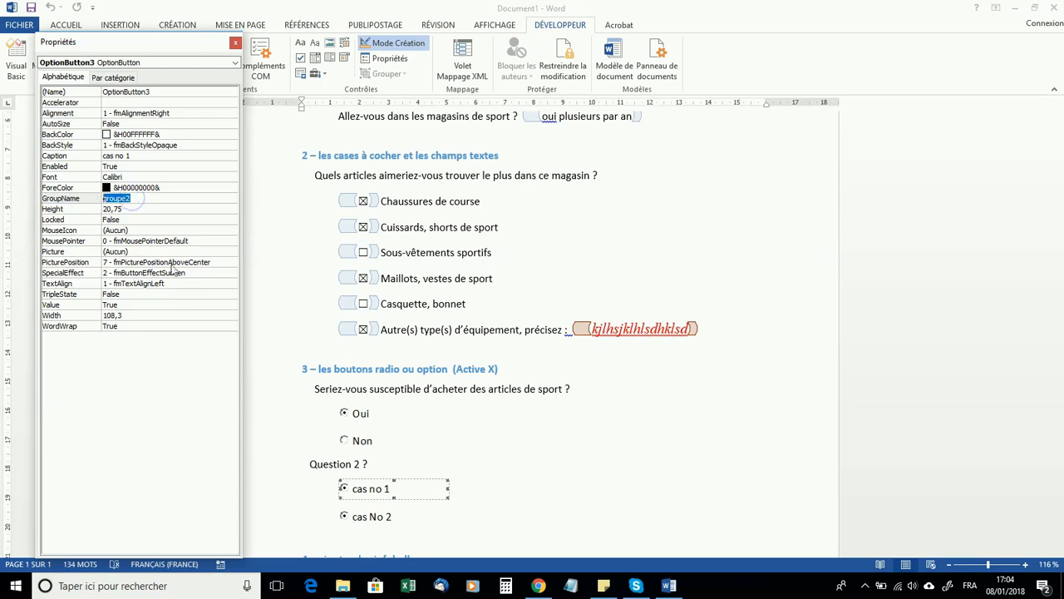
click(363, 517)
click(143, 200)
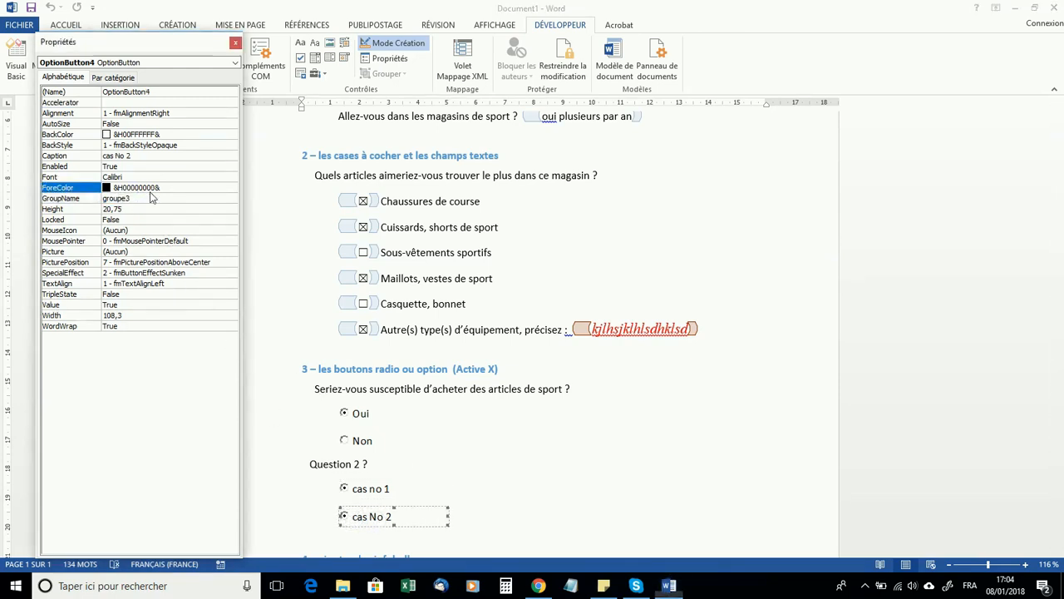
click(145, 199)
key(BackSpace)
text(2)
key(Return)
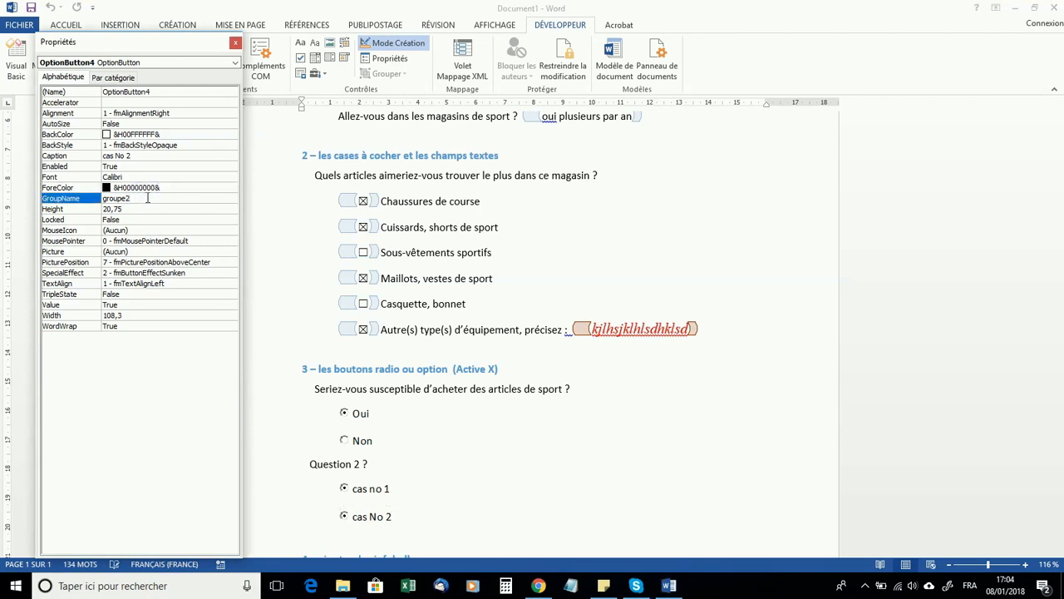
- Leave design mode and test the option buttons of both questions, ending on "Oui" and "cas No 2"
click(389, 43)
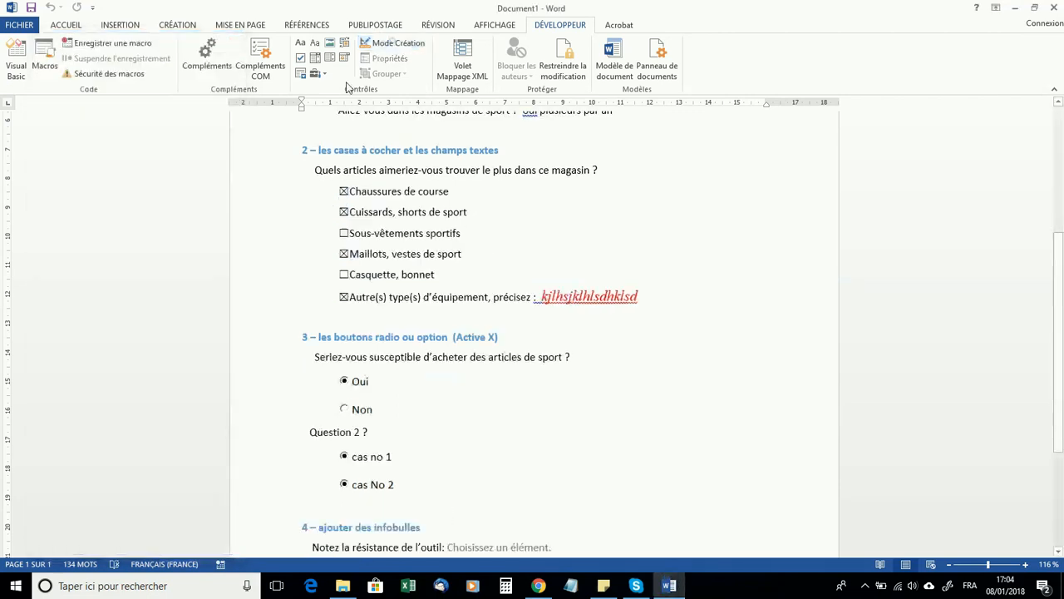
click(345, 408)
click(344, 456)
click(343, 483)
click(344, 381)
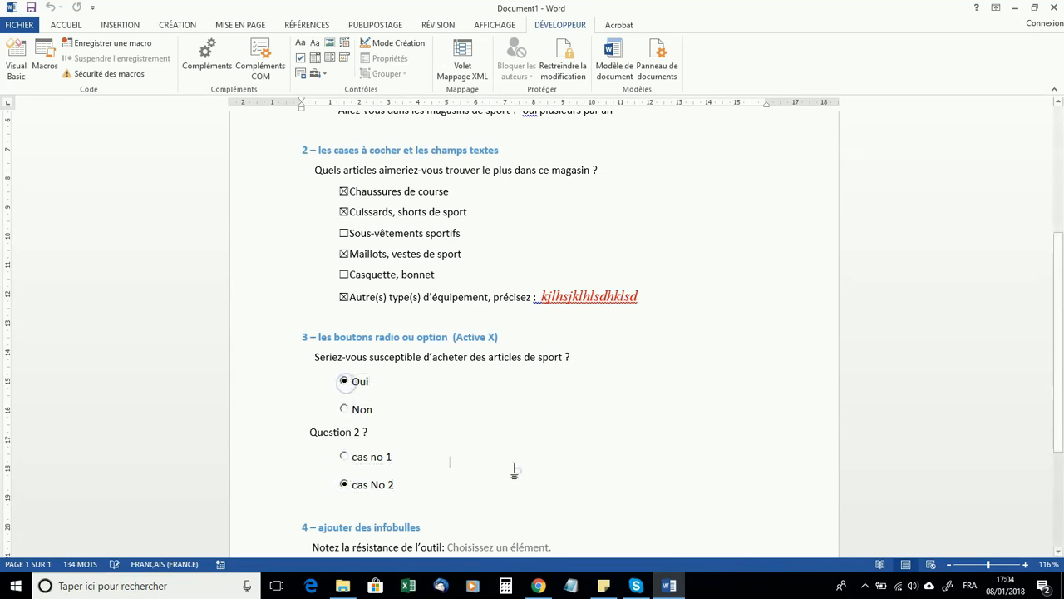
- Examine the choices in the "Notez la résistance de l'outil" drop-down list in section 4 without selecting one
scroll(513, 458, down, 2)
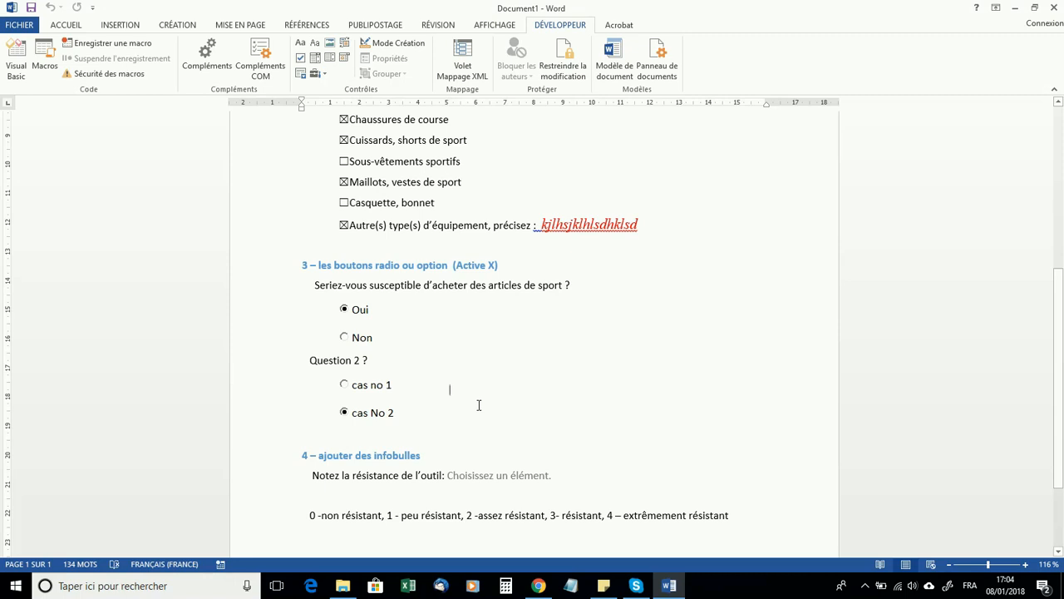
scroll(470, 400, down, 3)
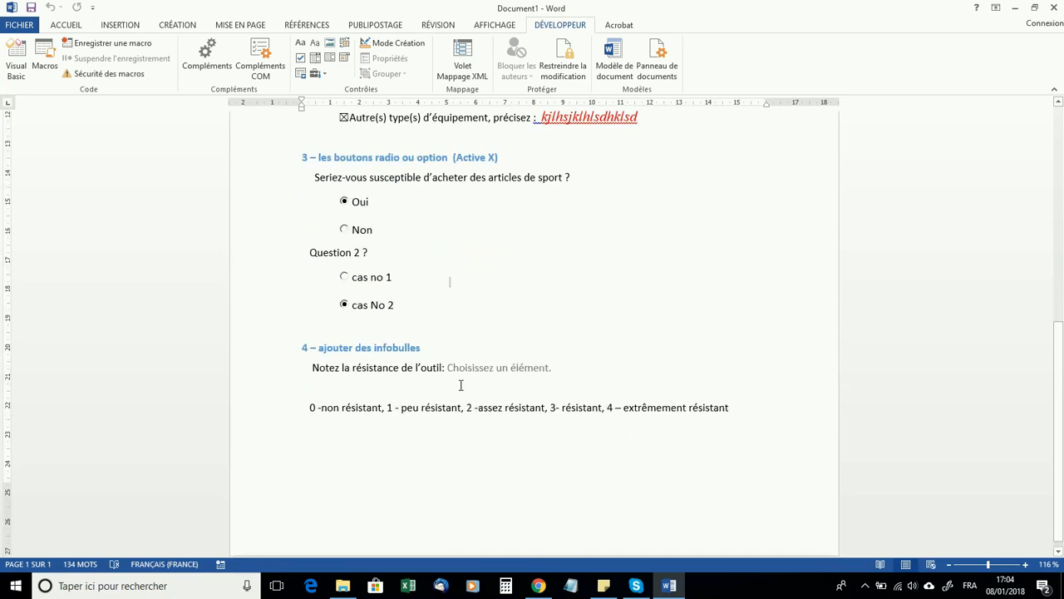
click(499, 370)
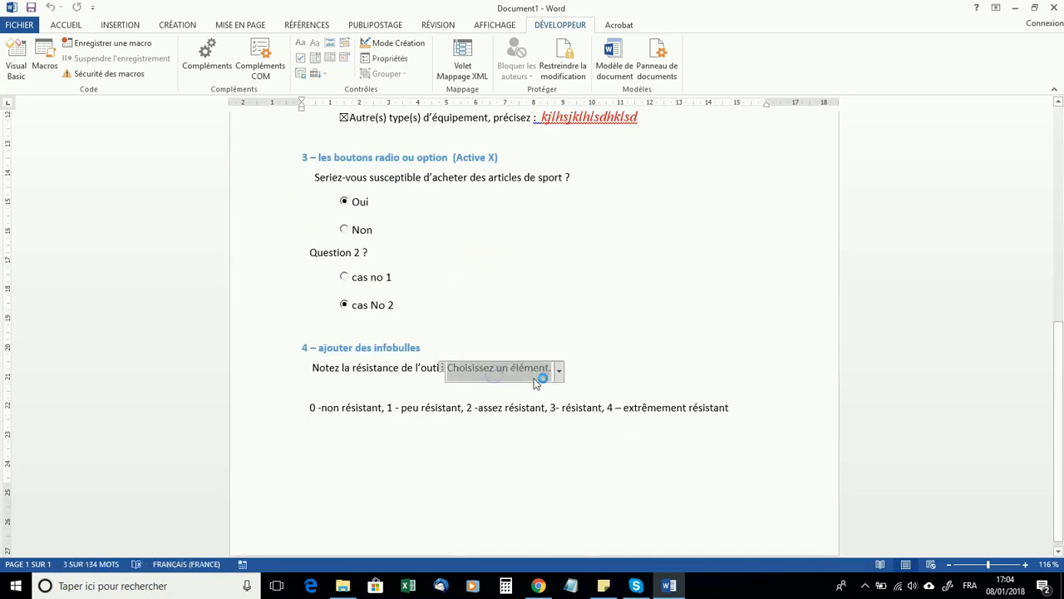
click(559, 372)
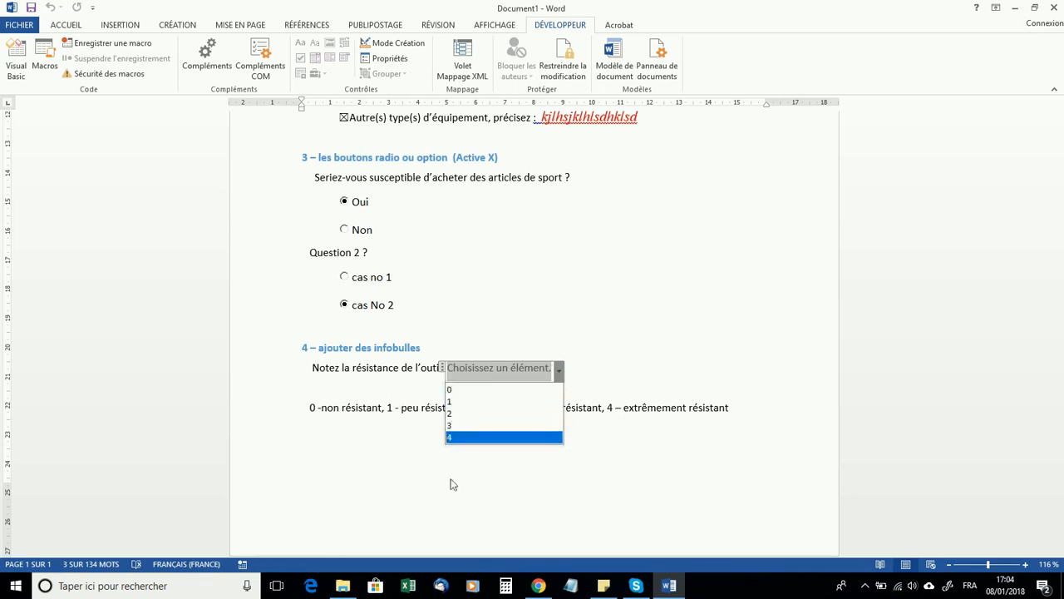
click(404, 468)
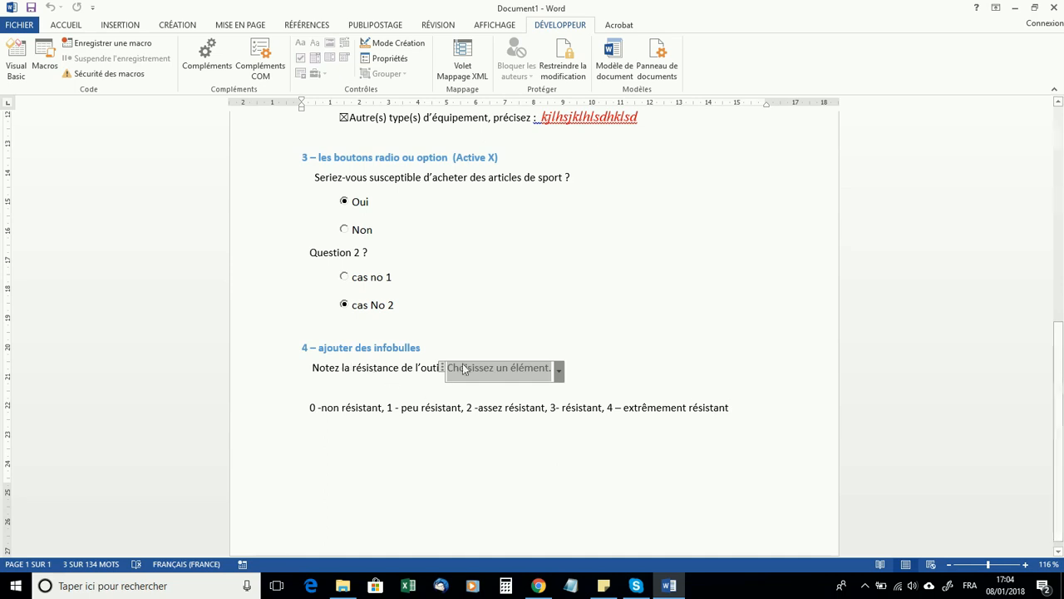
click(560, 370)
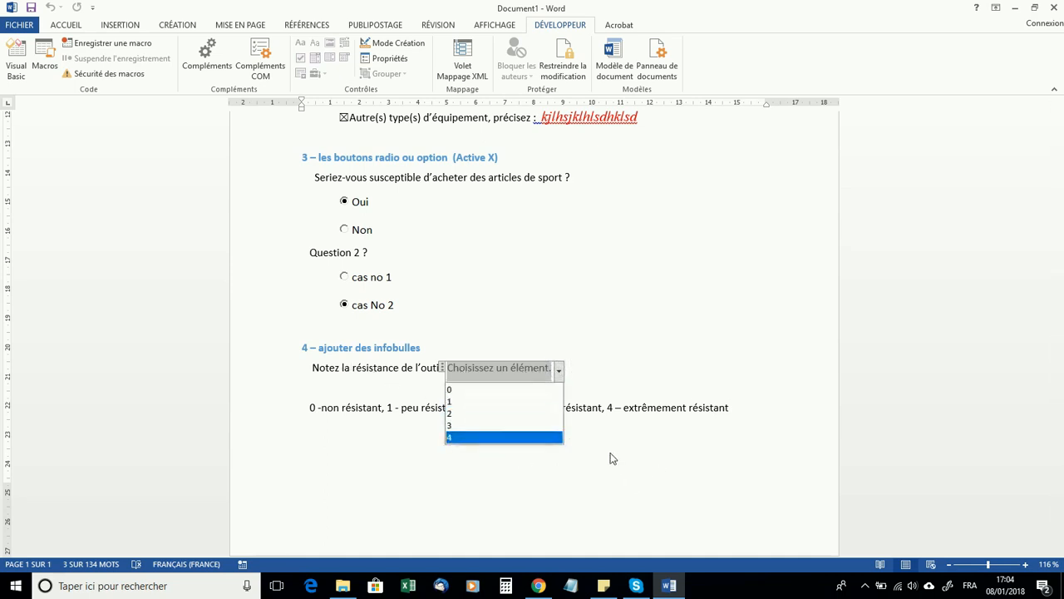
key(Escape)
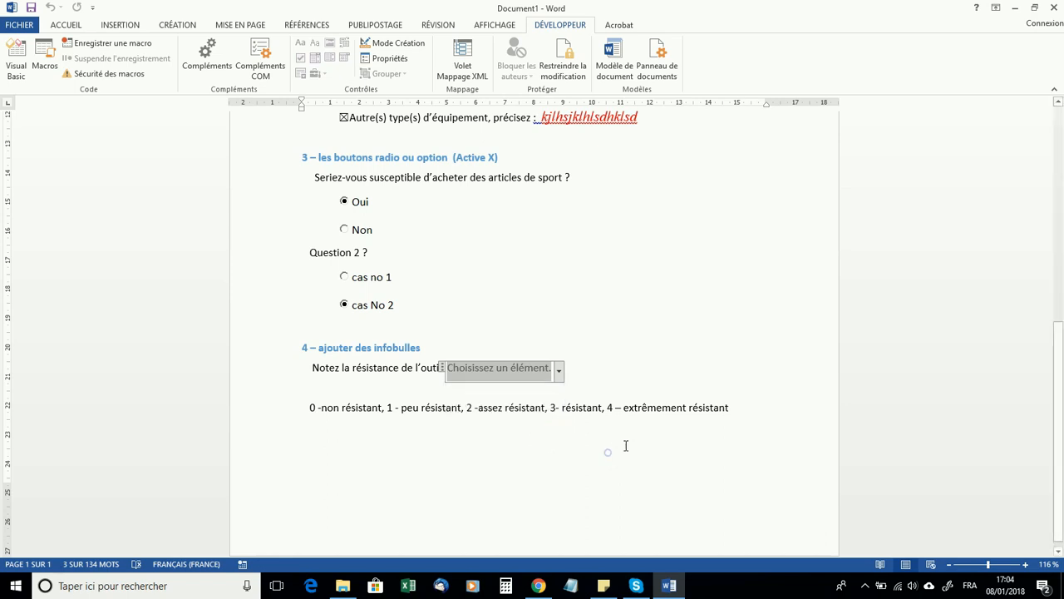
- Copy the rating legend line running from "0 -non résistant" to "4 – extrêmement résistant"
double_click(730, 408)
drag(576, 407, 313, 402)
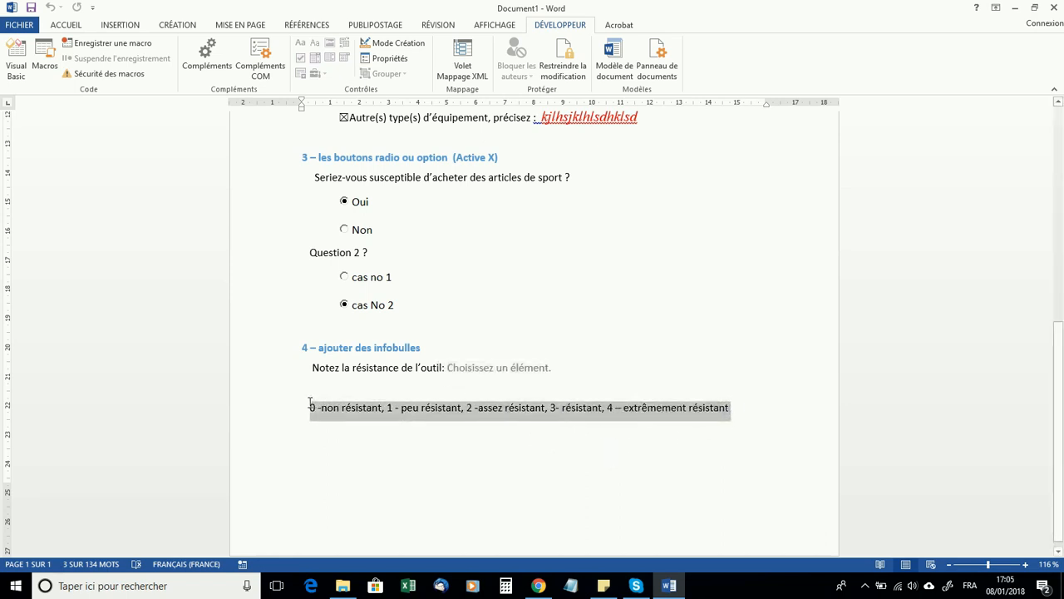
click(395, 455)
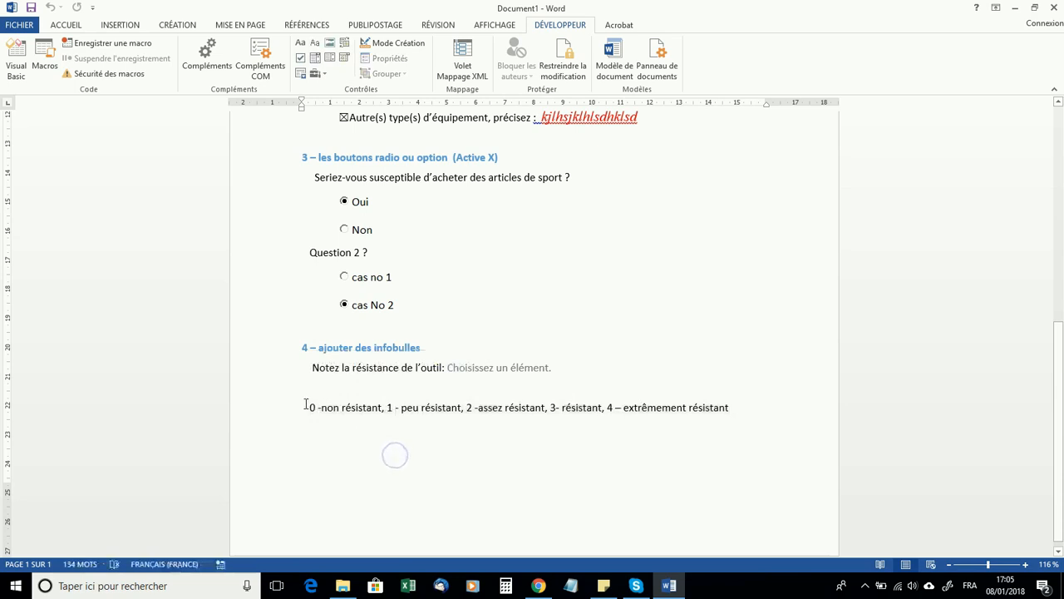
drag(306, 405, 732, 405)
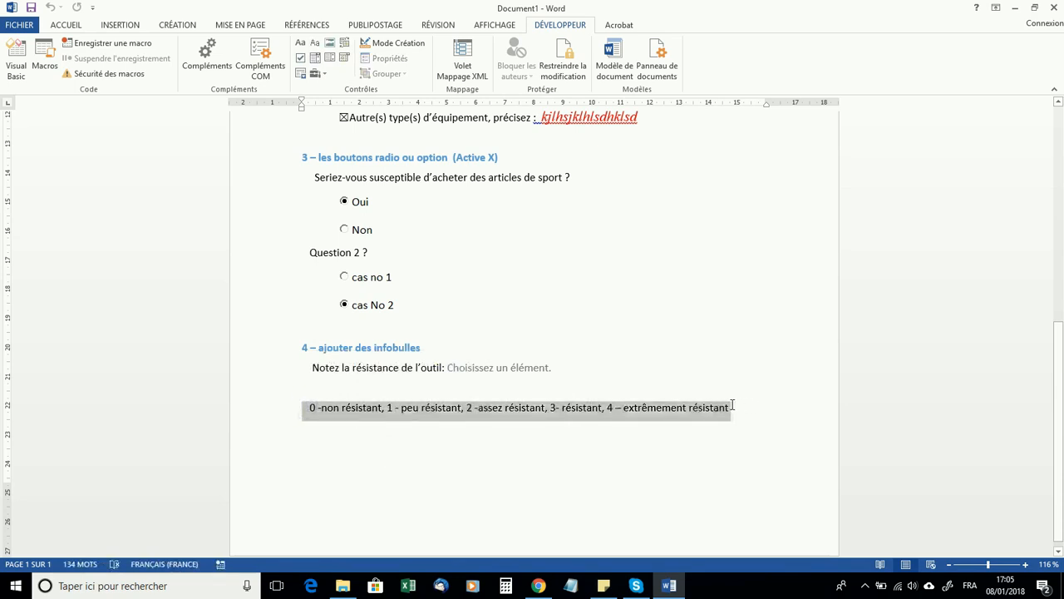
click(462, 464)
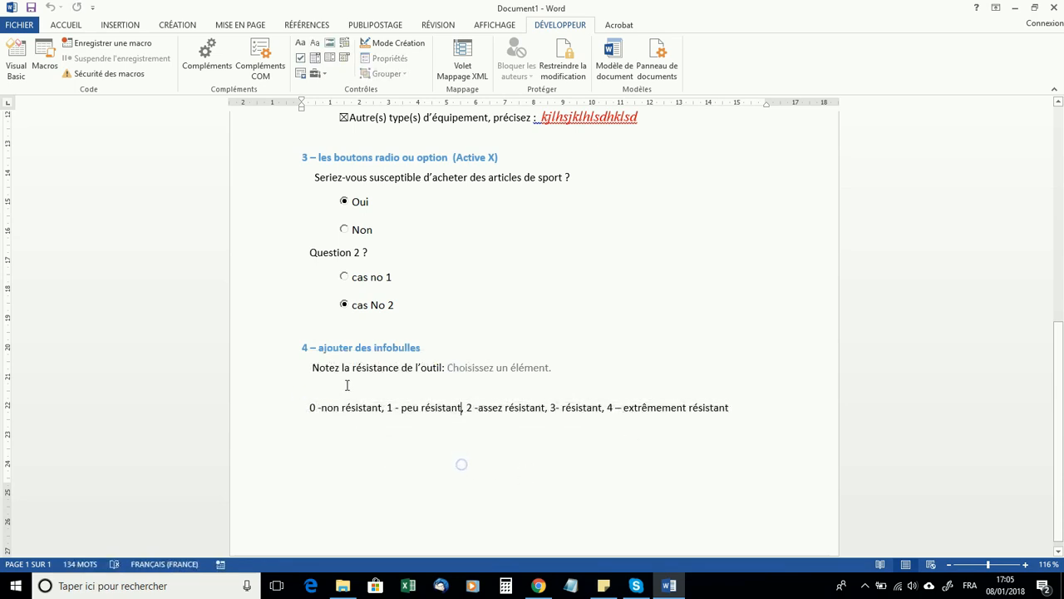
- Replace the word "résistance" with an AutoTextListe field showing "résistance", use the copied legend as its info-bulle, and check the tooltip
double_click(365, 368)
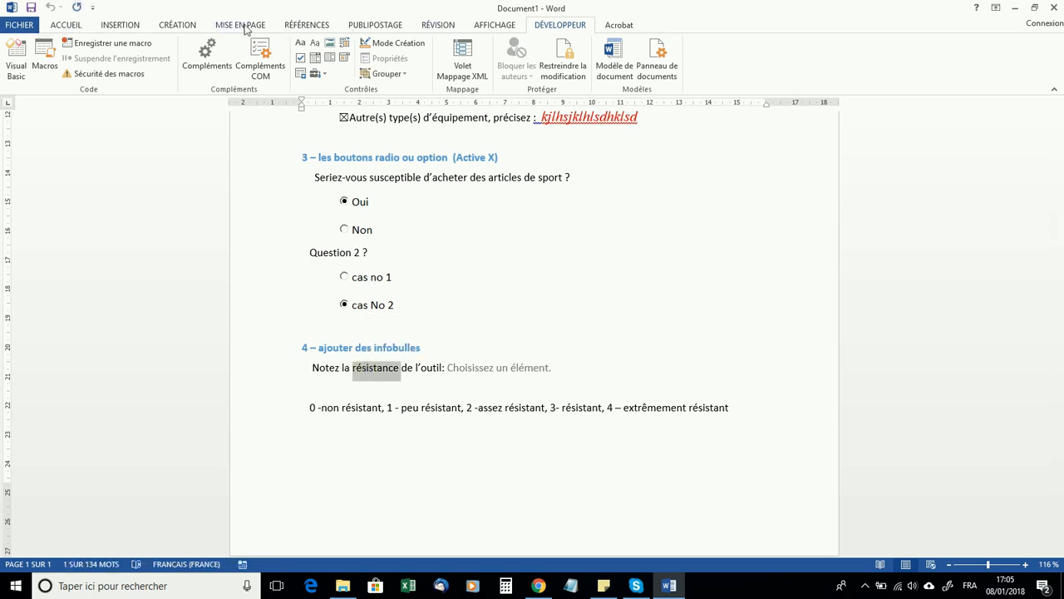
click(133, 28)
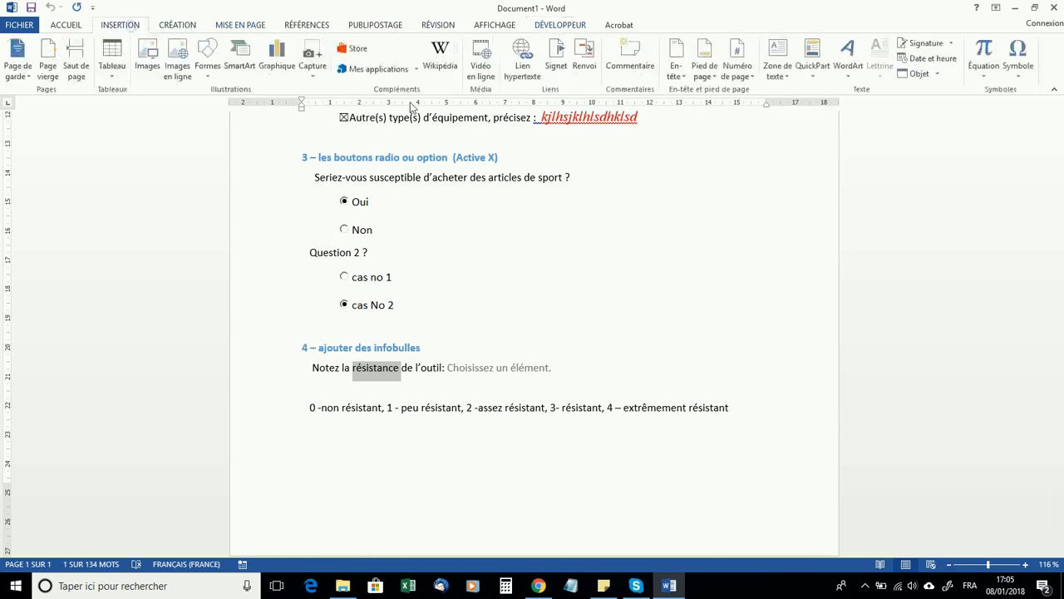
click(812, 75)
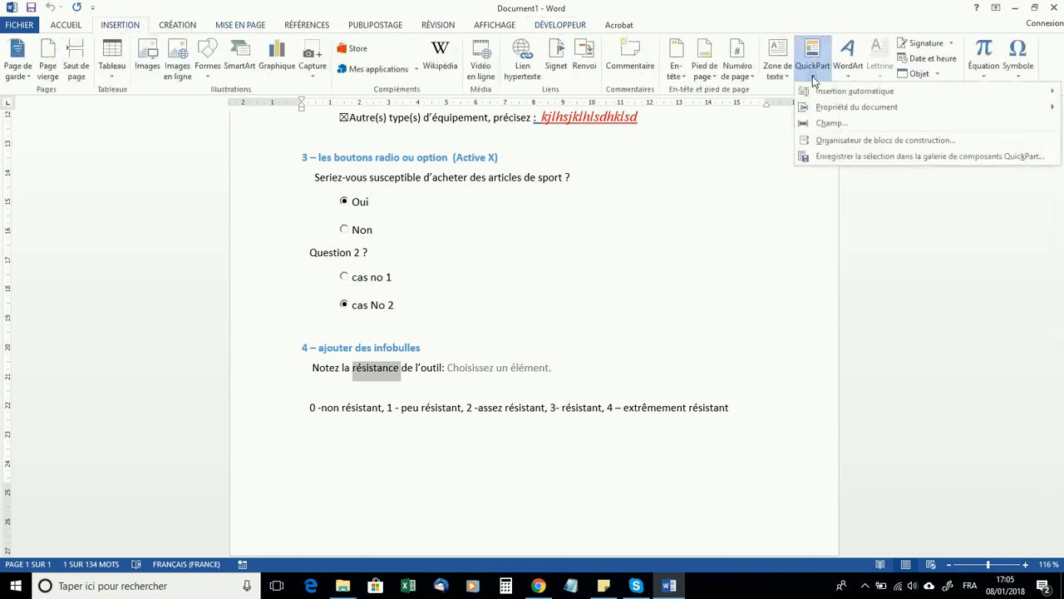
click(822, 124)
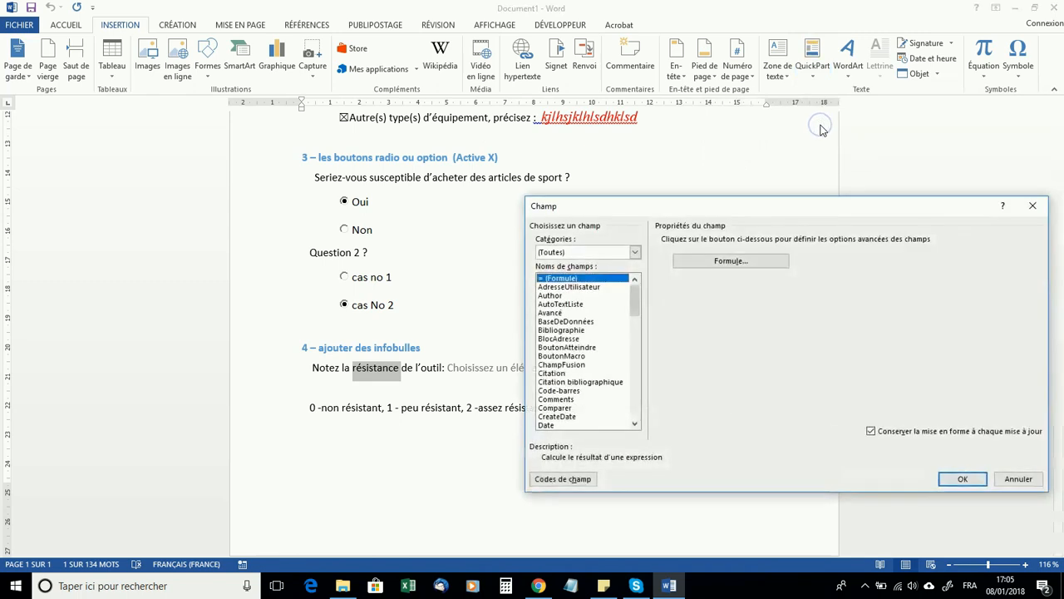
click(561, 305)
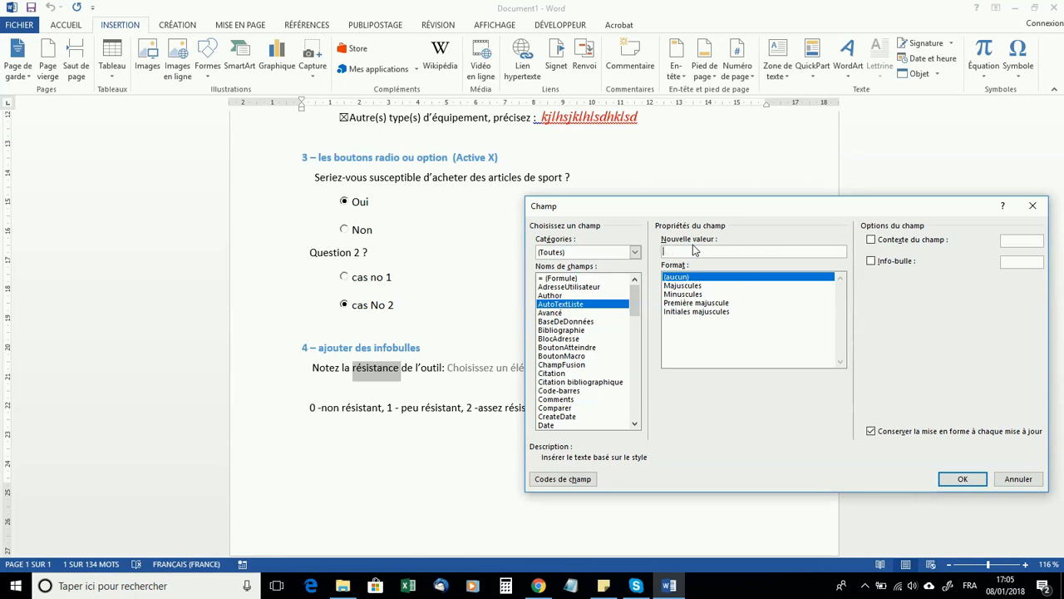
text(sistance)
click(870, 261)
click(1018, 261)
key(ctrl+v)
click(963, 479)
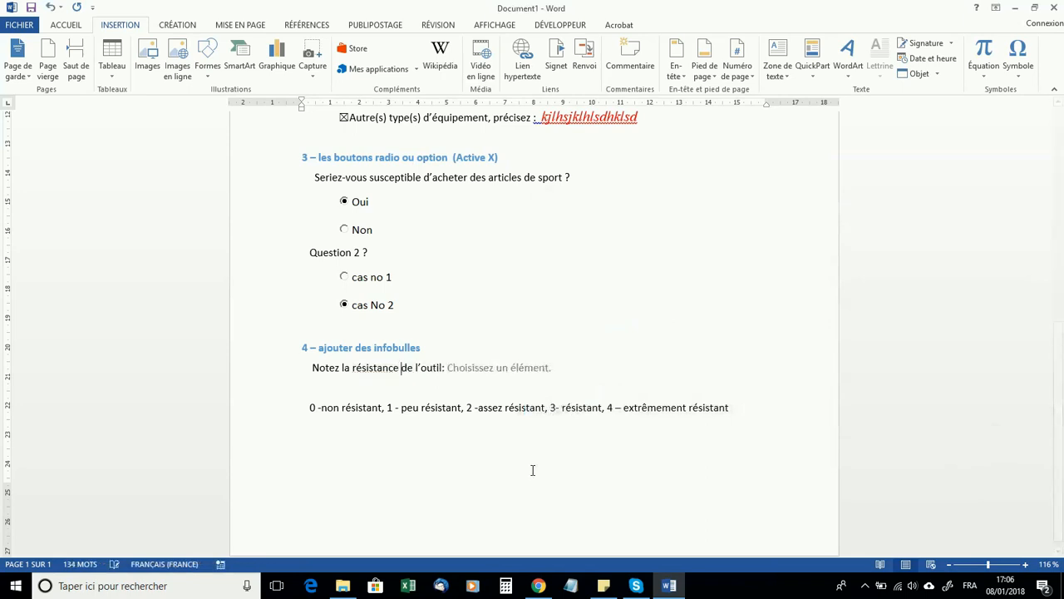
mouse_move(378, 368)
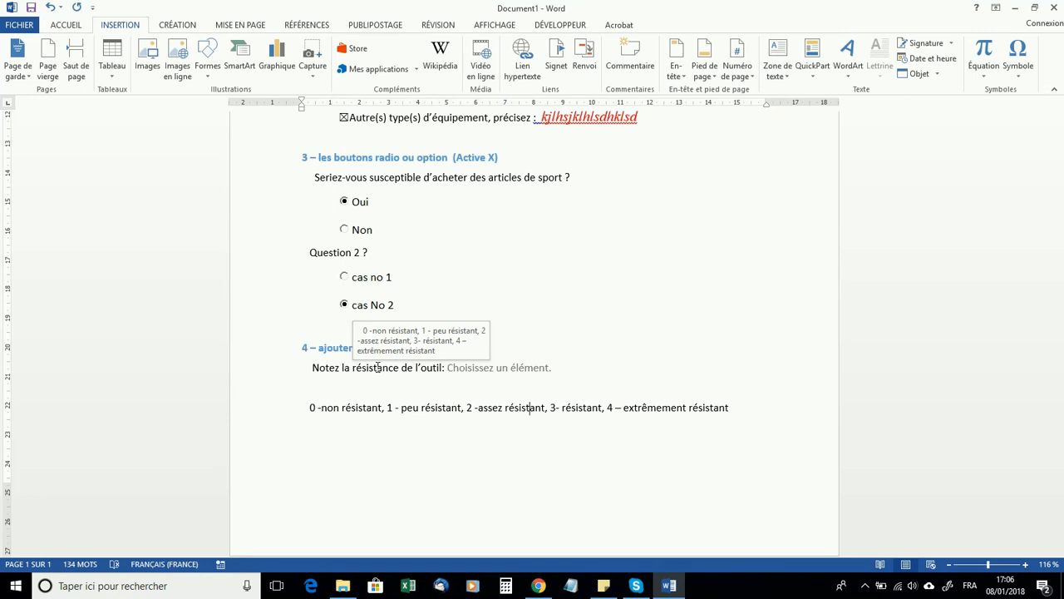
click(356, 439)
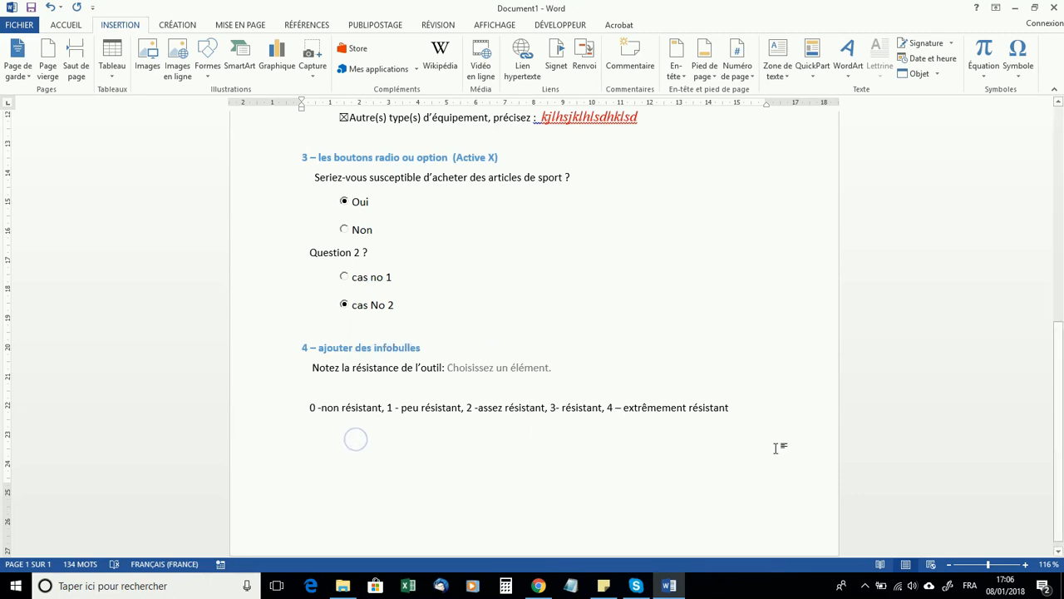
- Add blank lines below the rating legend and paste a copy of the heading "4 – ajouter des infobulles" there
click(760, 406)
key(Return)
key(Return)
triple_click(434, 350)
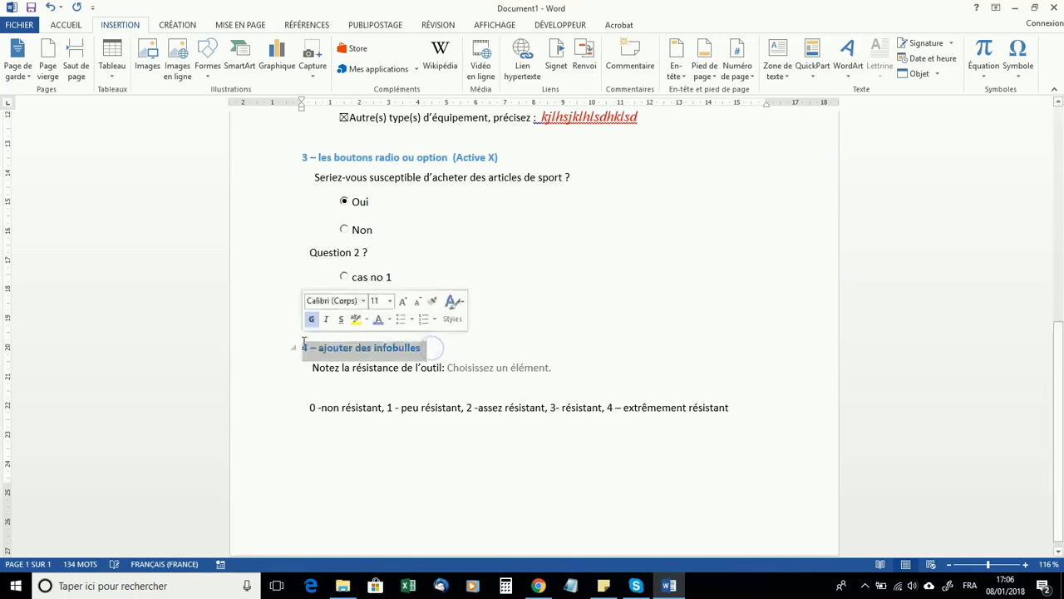
key(ctrl+c)
click(316, 444)
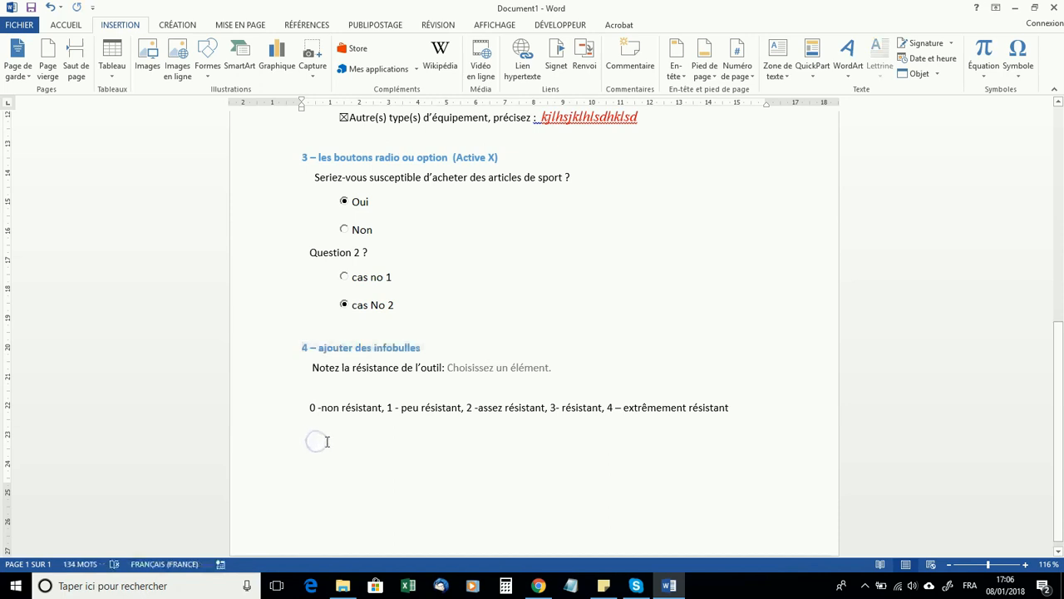
key(ctrl+v)
- Change the pasted heading to "5 – Groupe de contrôle répétitif", correcting its spelling, and start a new line below it
click(307, 447)
key(BackSpace)
text(5)
drag(423, 448, 328, 445)
text(Gro)
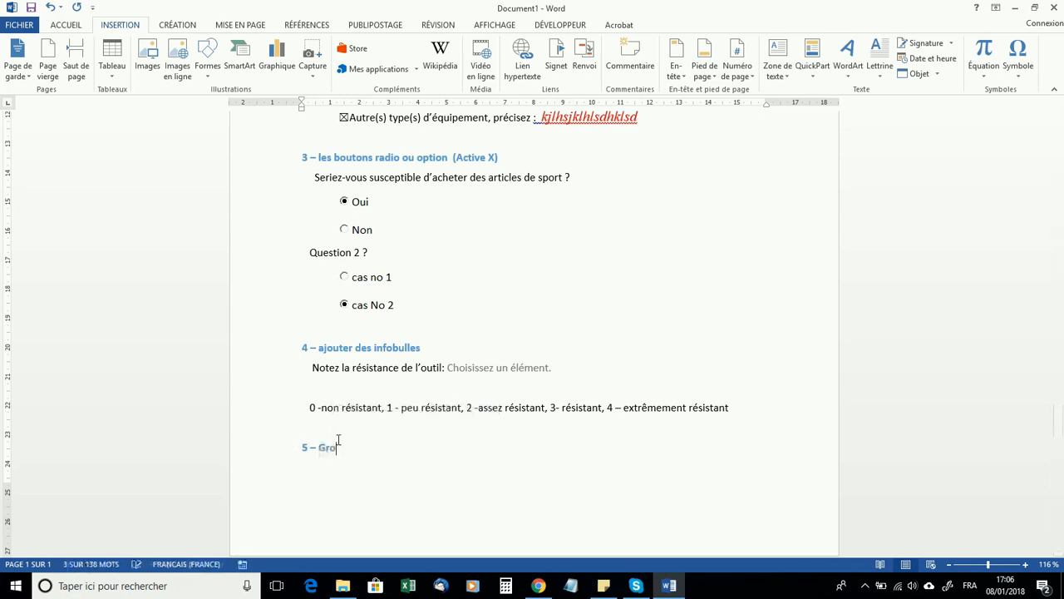
text(uper)
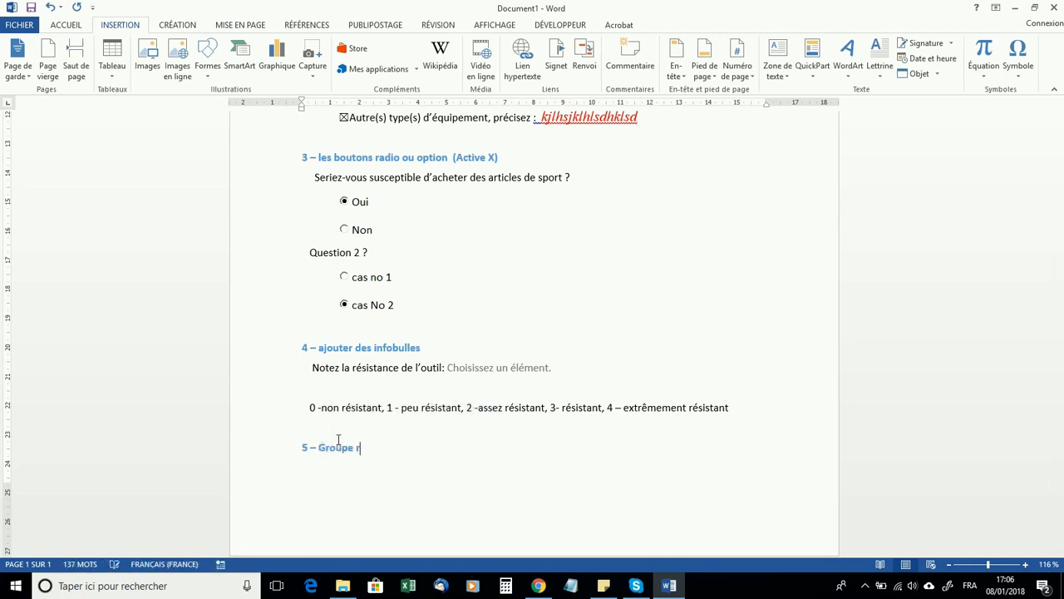
text(e controle répétitif)
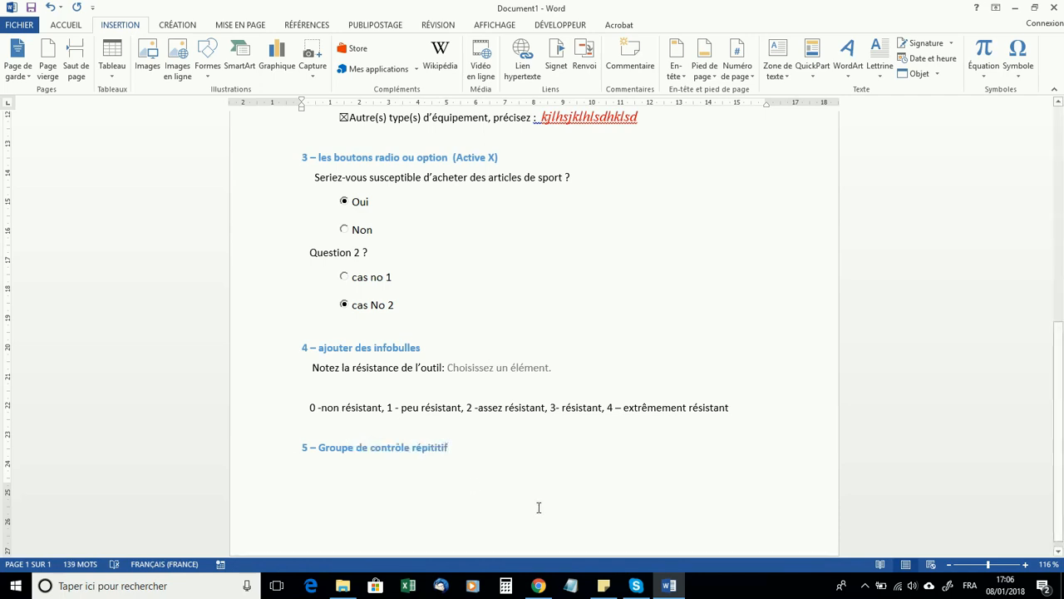
key(Return)
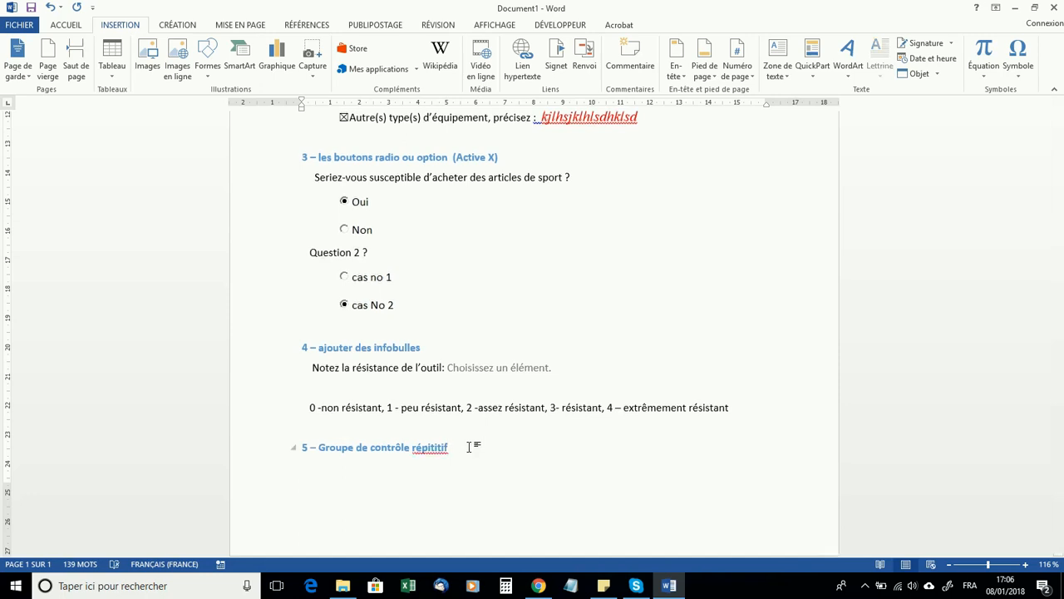
right_click(415, 450)
key(Down)
key(Return)
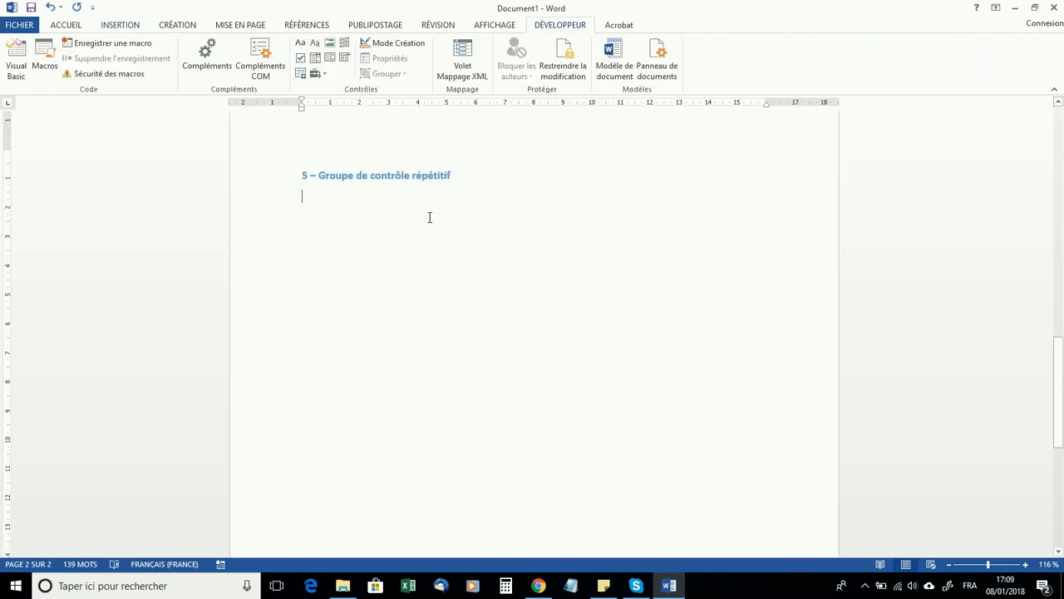
- Insert a repeating section content control on the empty line below the section 5 heading
click(403, 192)
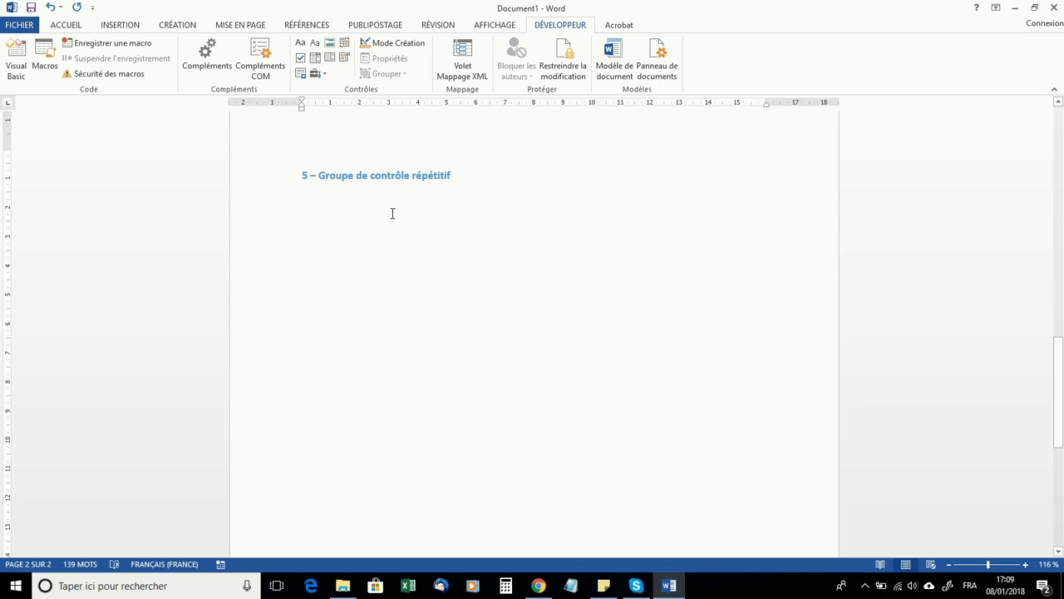
click(305, 76)
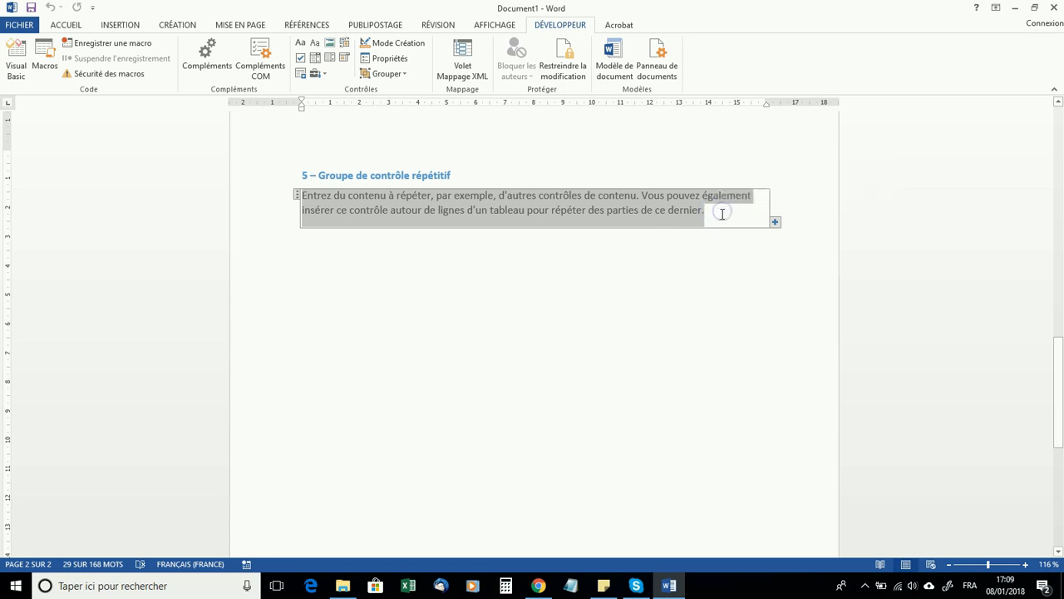
- Add empty lines inside the repeating section, enter the label "Commentaire :" on its first line and insert a plain text content control after it
key(Return)
key(Return)
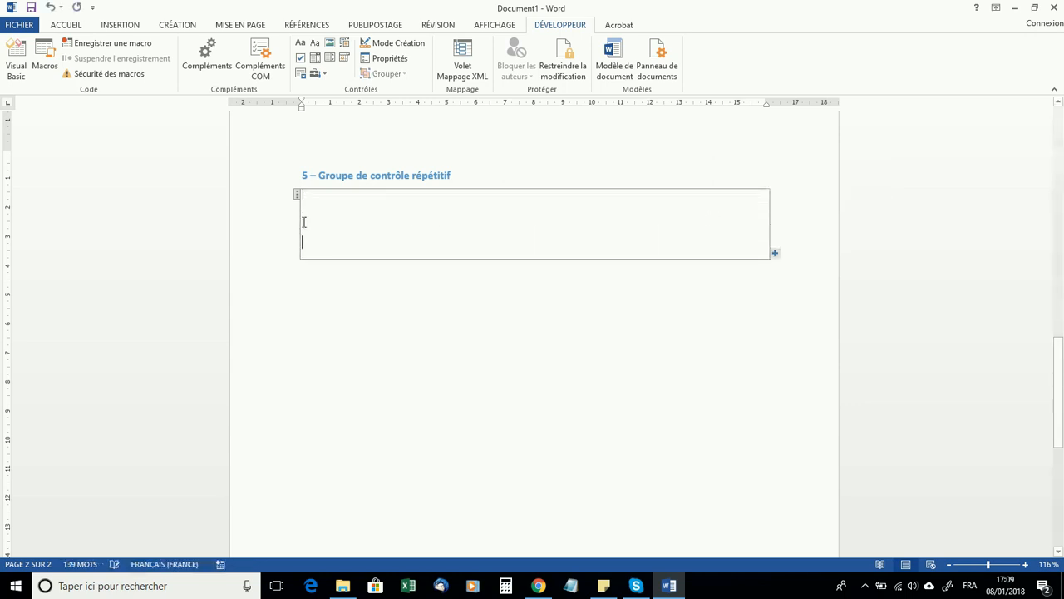
click(311, 199)
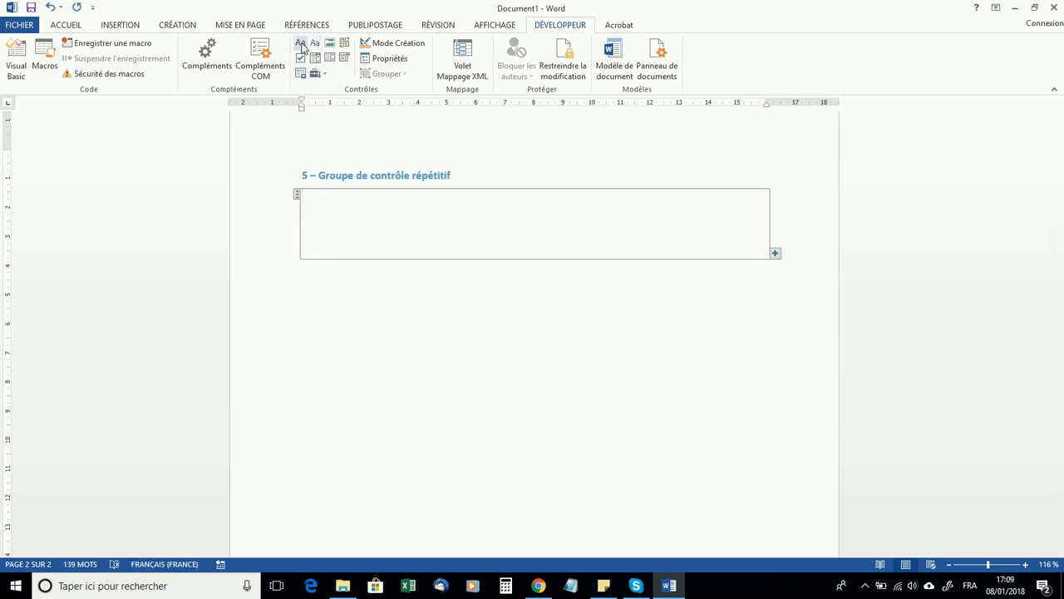
text(Commentaire :)
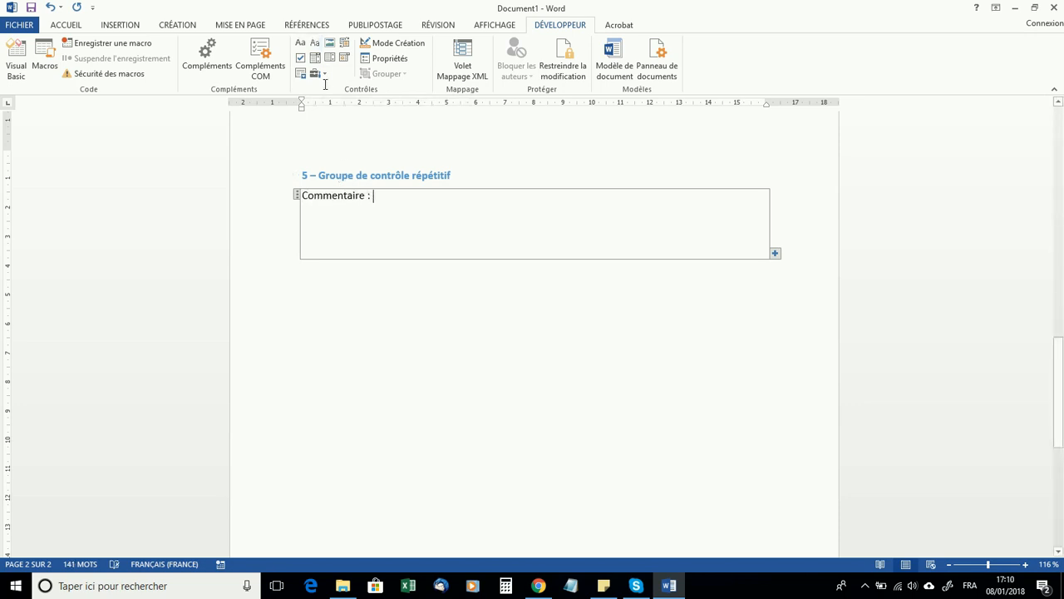
click(315, 44)
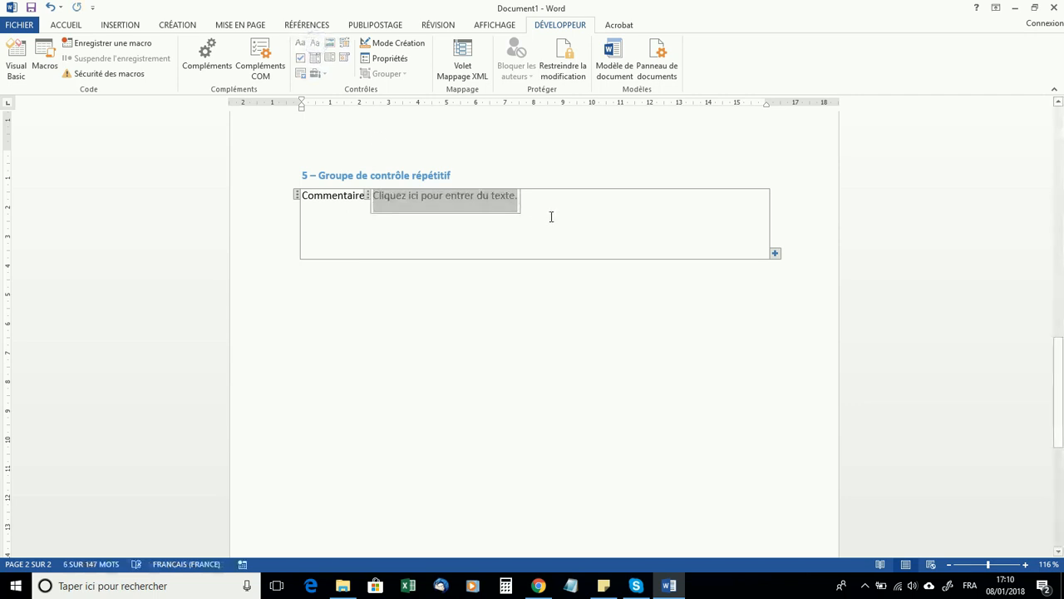
- Enter "Date commentaire :" on the last line of the repeating section, insert a date picker control after it and check its calendar
click(352, 225)
click(315, 239)
text(Date commentaire :)
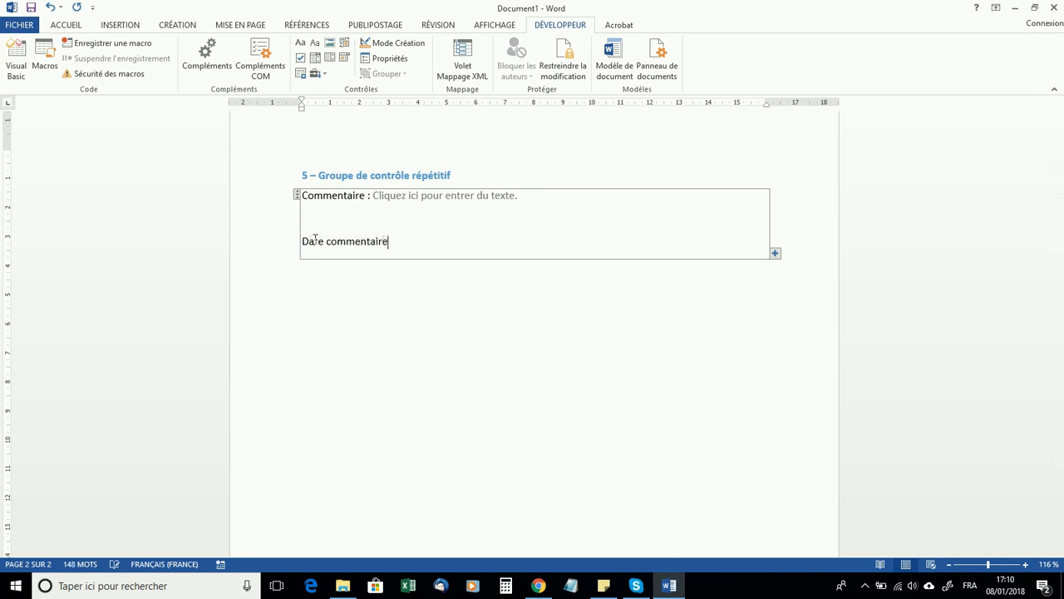
click(344, 58)
click(555, 251)
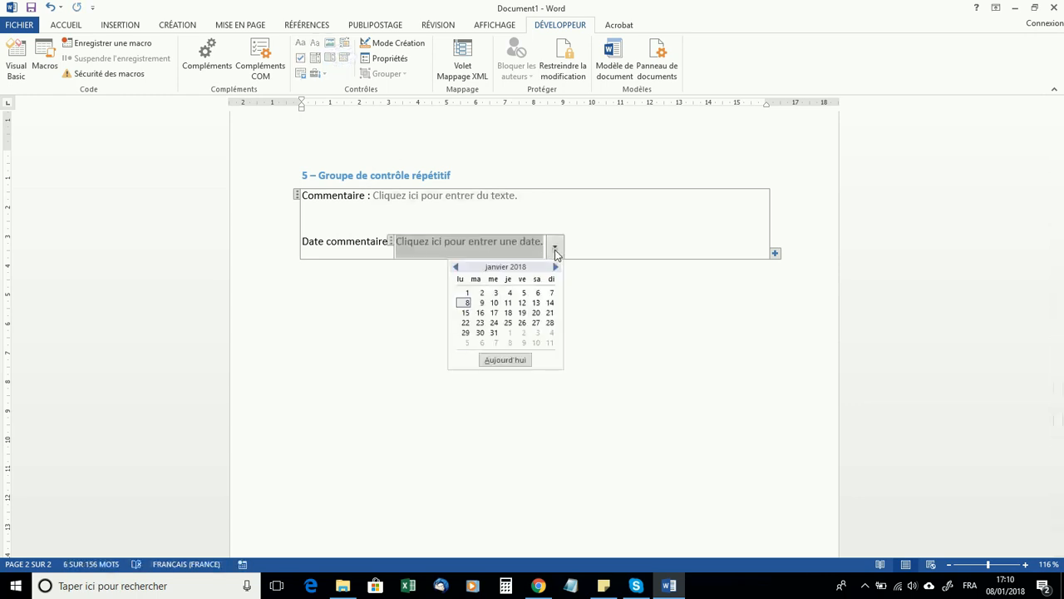
click(555, 252)
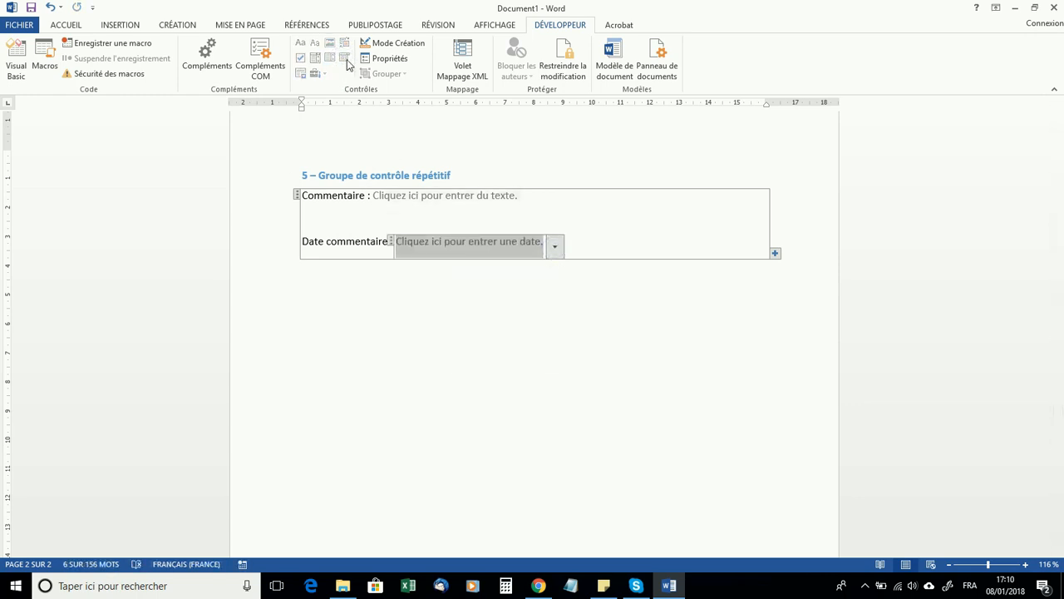
click(627, 251)
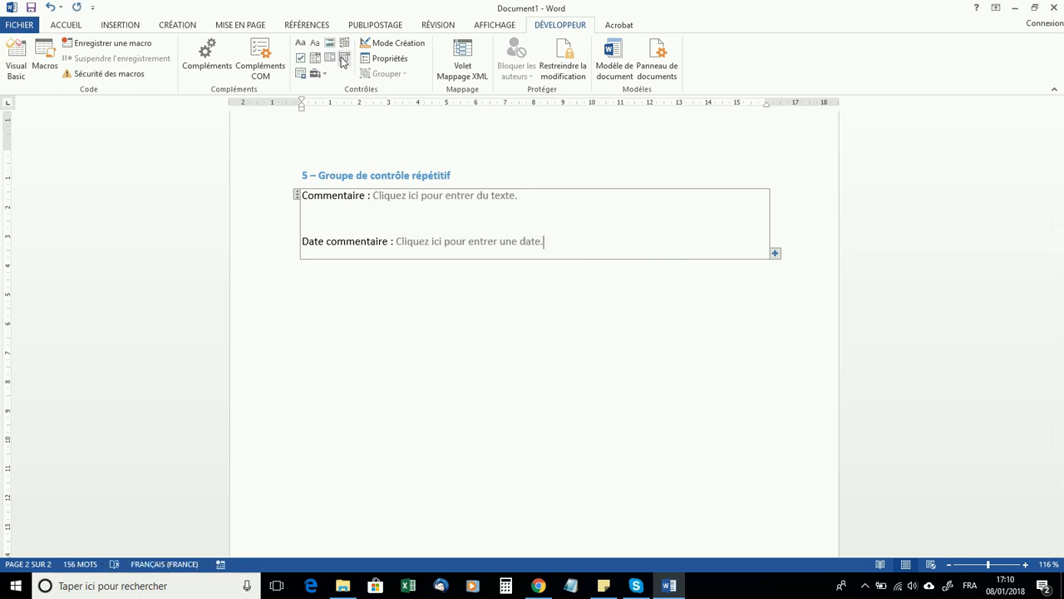
click(544, 316)
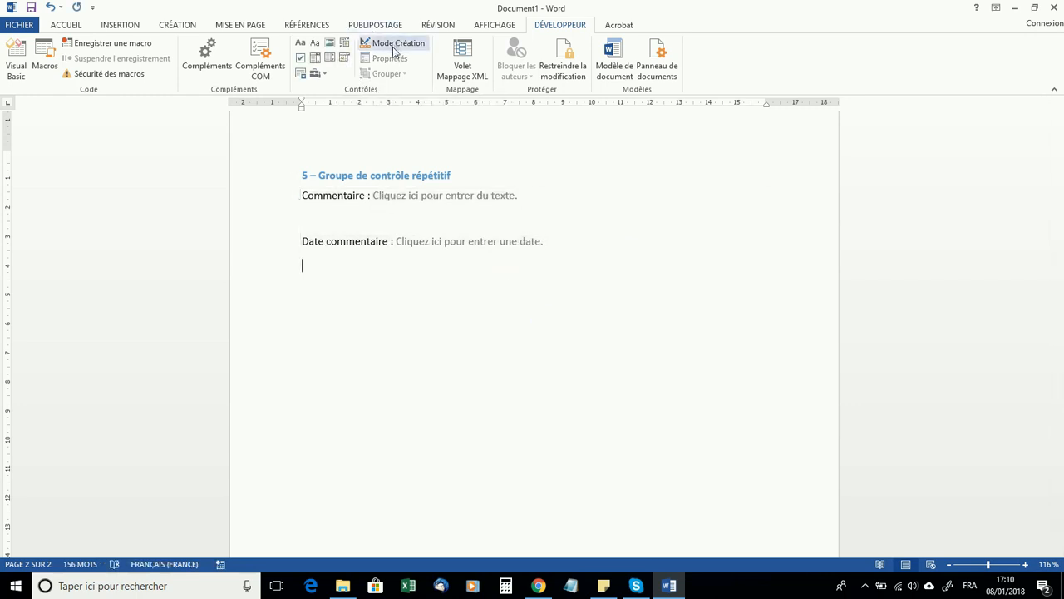
- Fill the comment field with "je tape mon commentaire sur une ou plusieurs ligne" followed by filler characters that run onto a second line
click(402, 197)
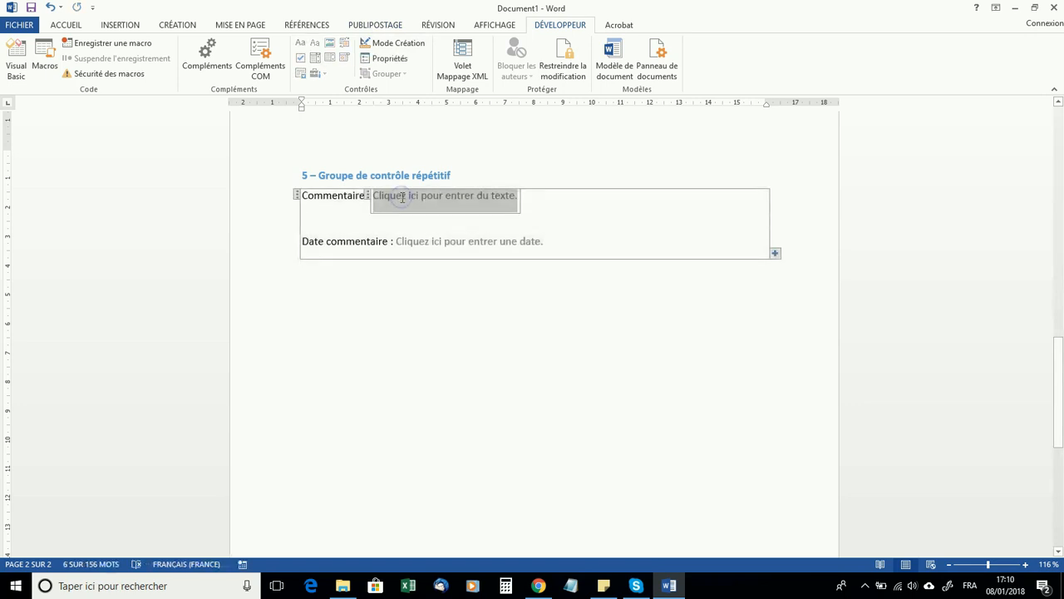
text(je t)
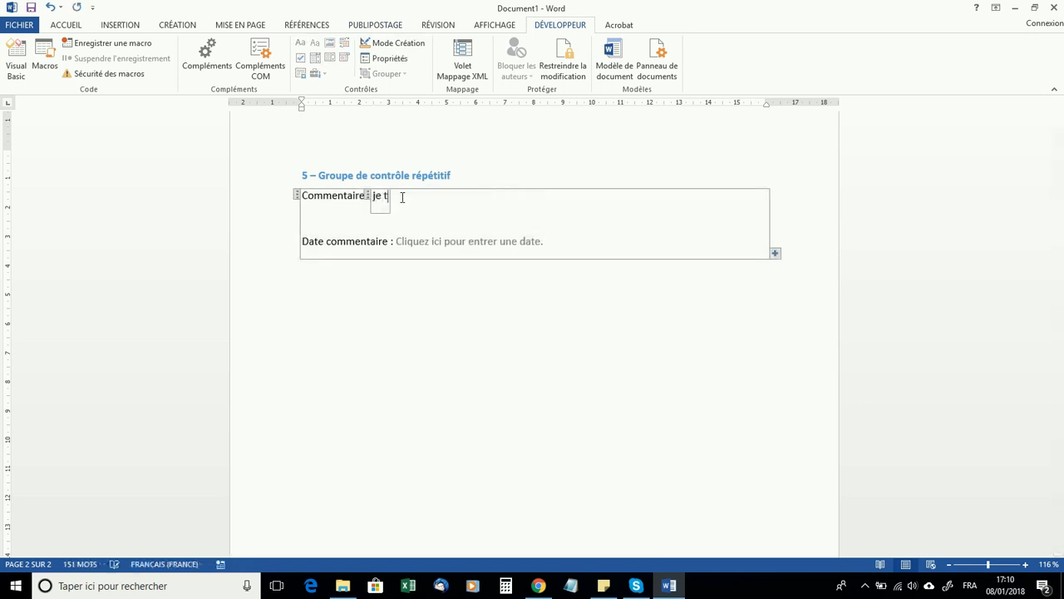
text(ape mon commentaire sur )
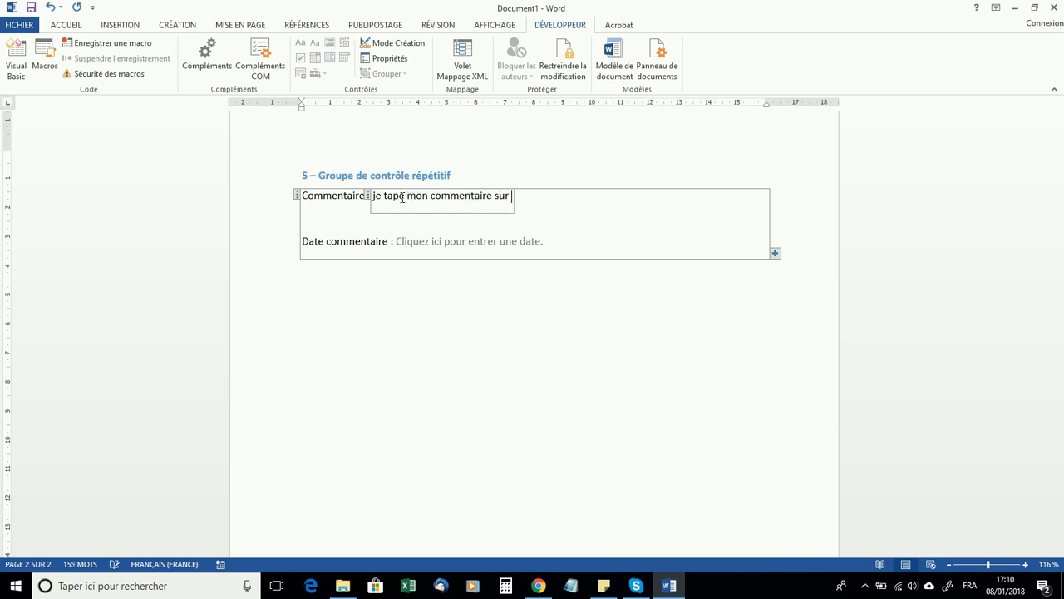
text(une ou )
text(plu)
text(sieurs lign)
text(e iugkhckhh h oh kh h)
text( ih hkjnljk kjn lnn kjnlkn kjh)
text(l nmlknlk nl,ml,ml,ml,)
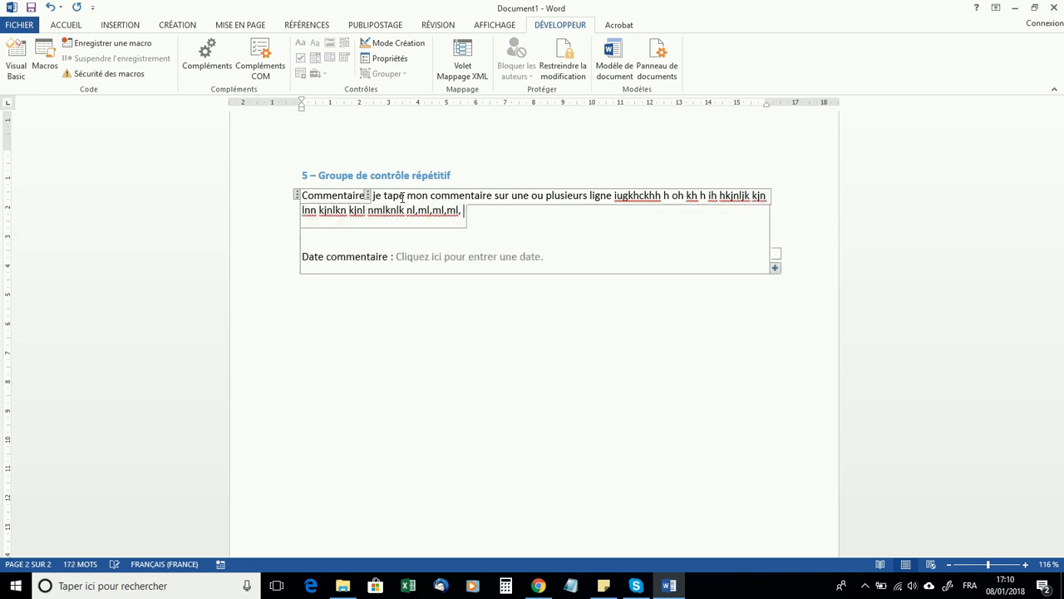
- Set the first comment's date to 11/01/2018 using its calendar
click(462, 256)
click(555, 261)
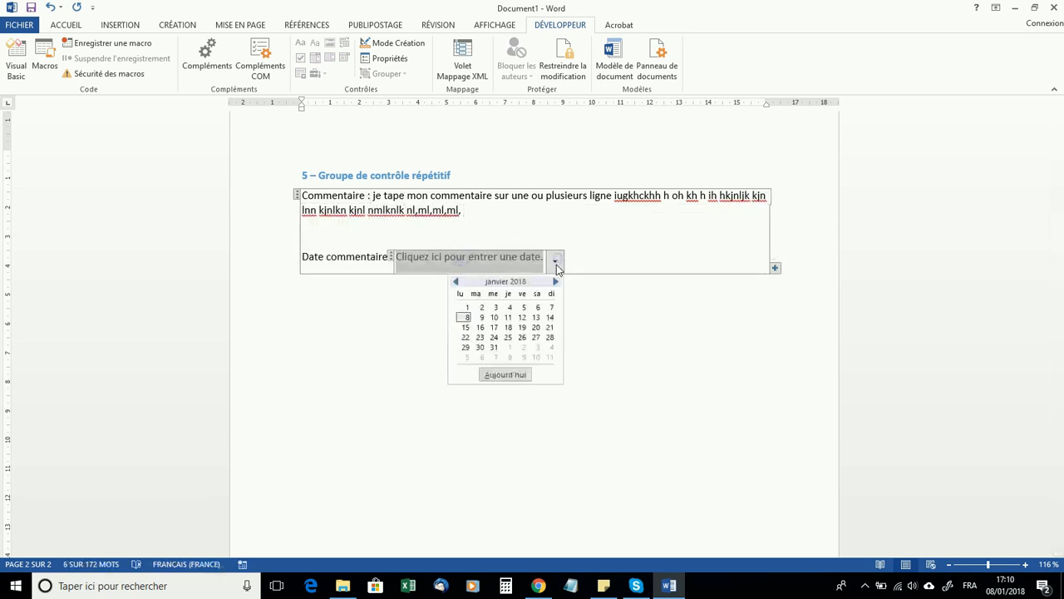
click(508, 316)
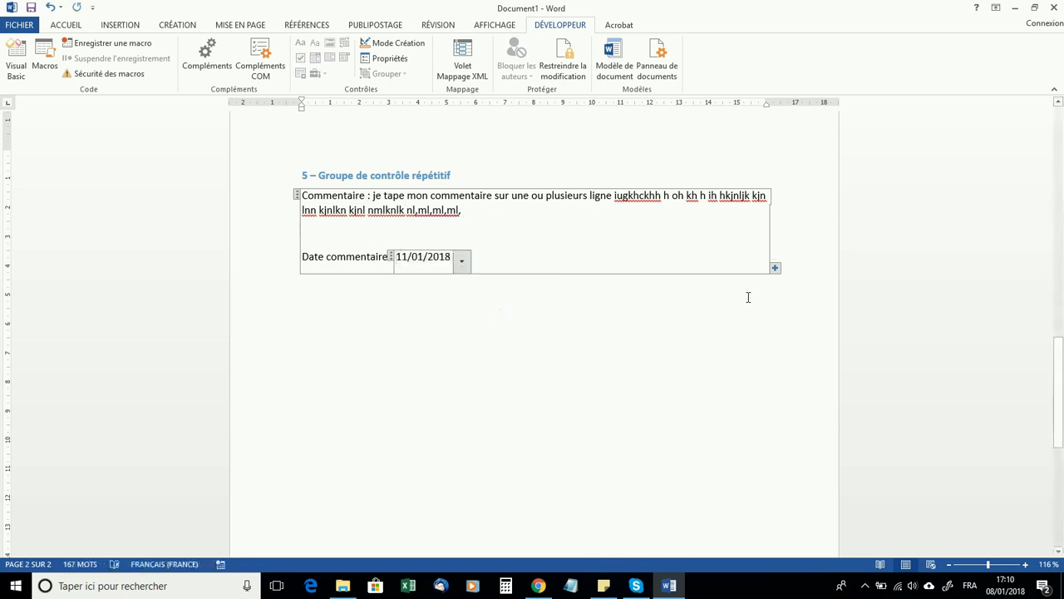
click(748, 325)
click(744, 256)
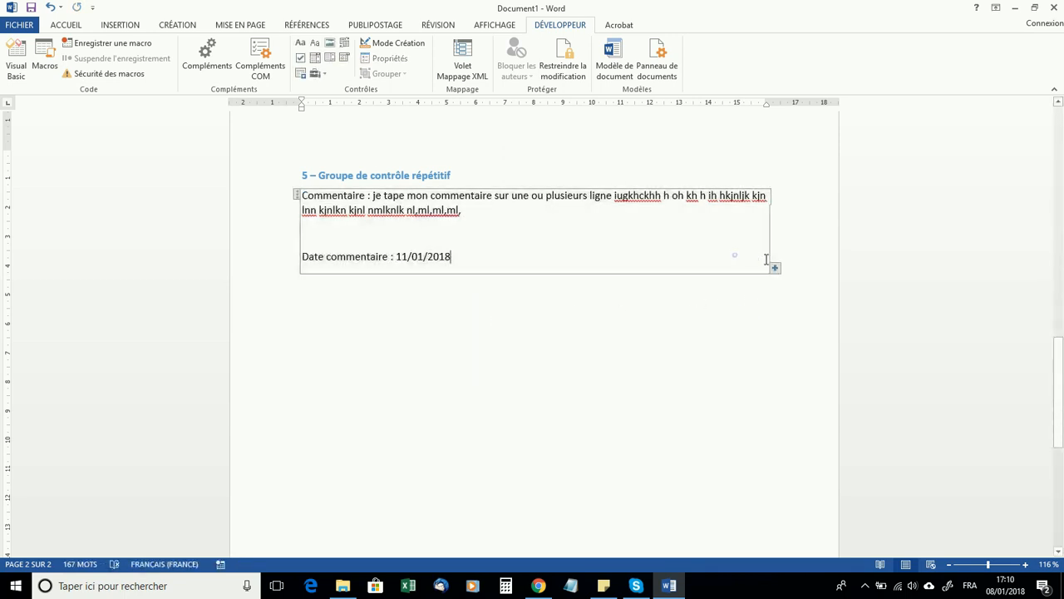
- Add a second item to the repeating section and enter "Commentaire no 2" in its comment field
click(775, 268)
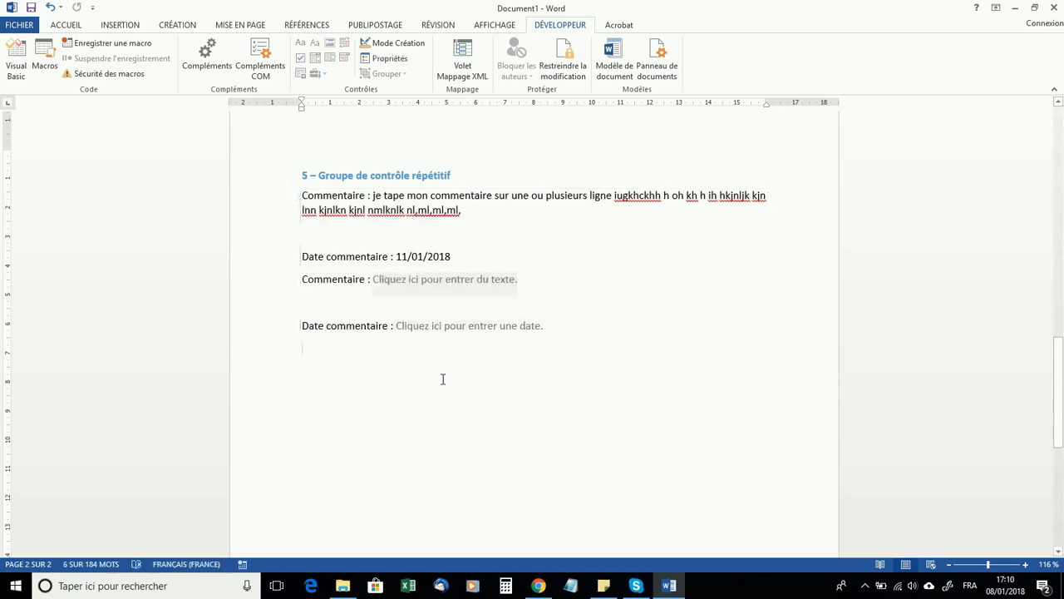
click(443, 379)
click(411, 281)
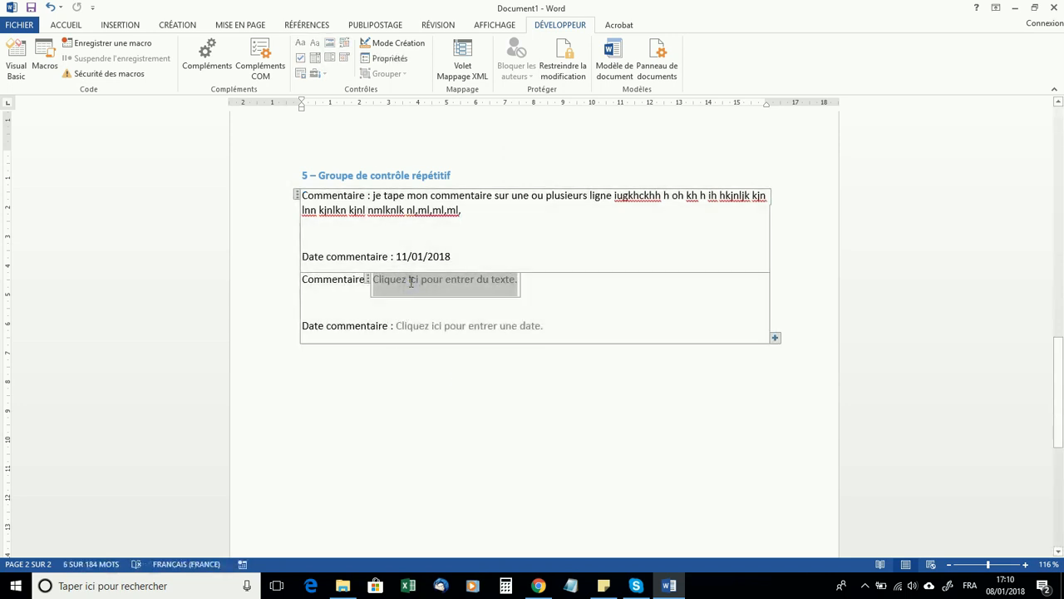
text(Commentaire no 2)
- Set the second comment's date to 19/01/2018 using its calendar
click(457, 331)
click(555, 331)
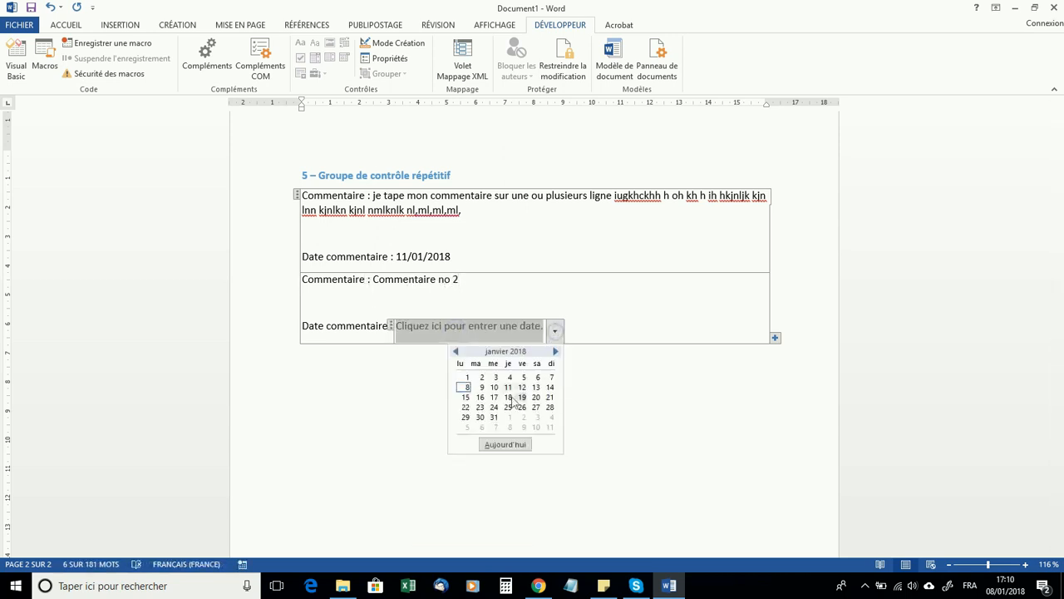
click(522, 397)
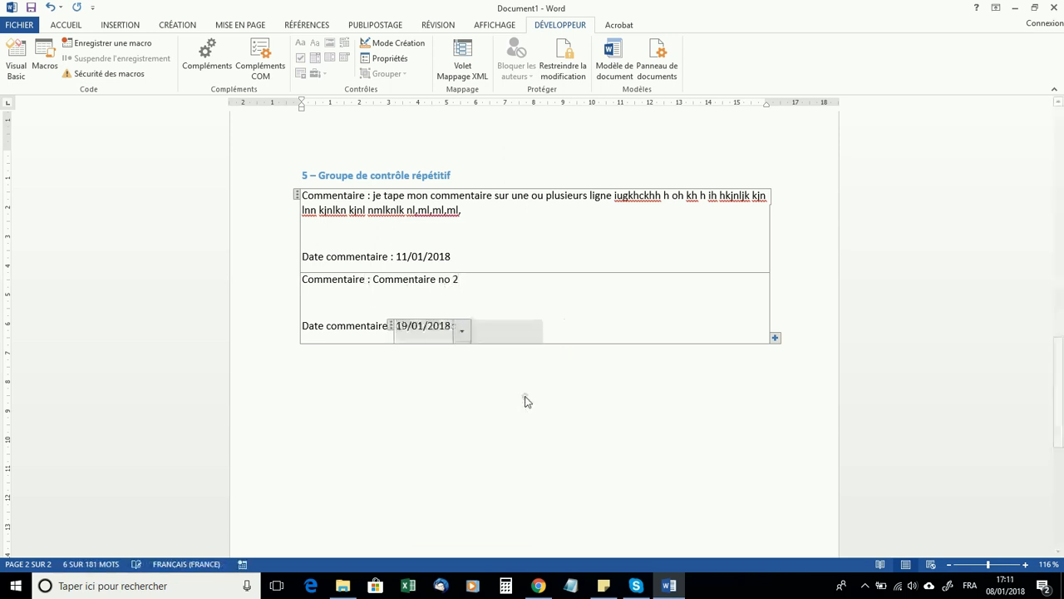
click(690, 381)
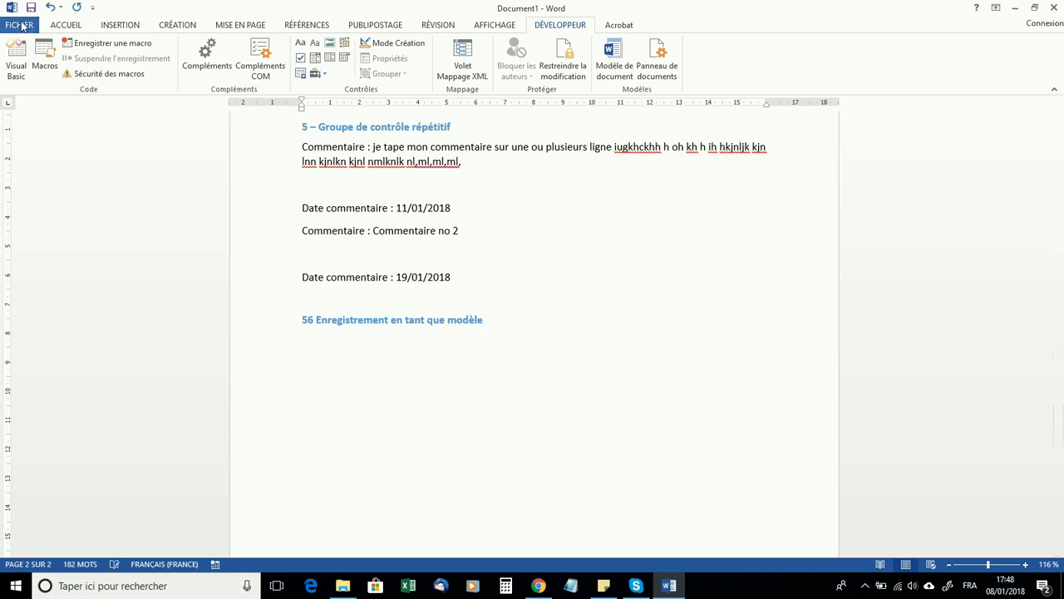
- Save the document as a Word template (*.dotx) named Tutoriel.dotx in the Modèles Office personnalisés folder
click(17, 26)
click(35, 132)
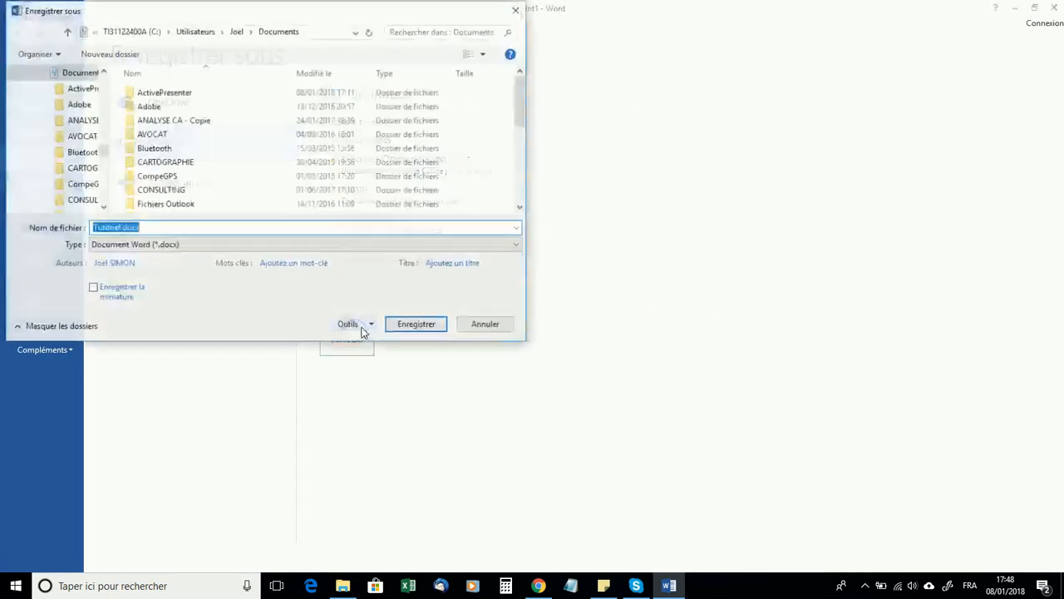
click(285, 244)
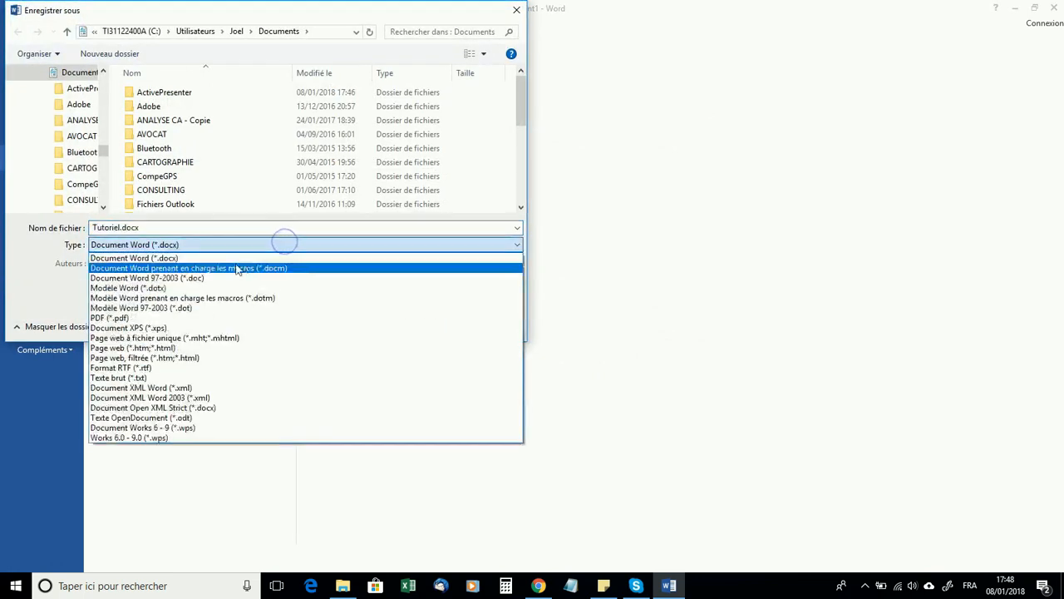
click(158, 288)
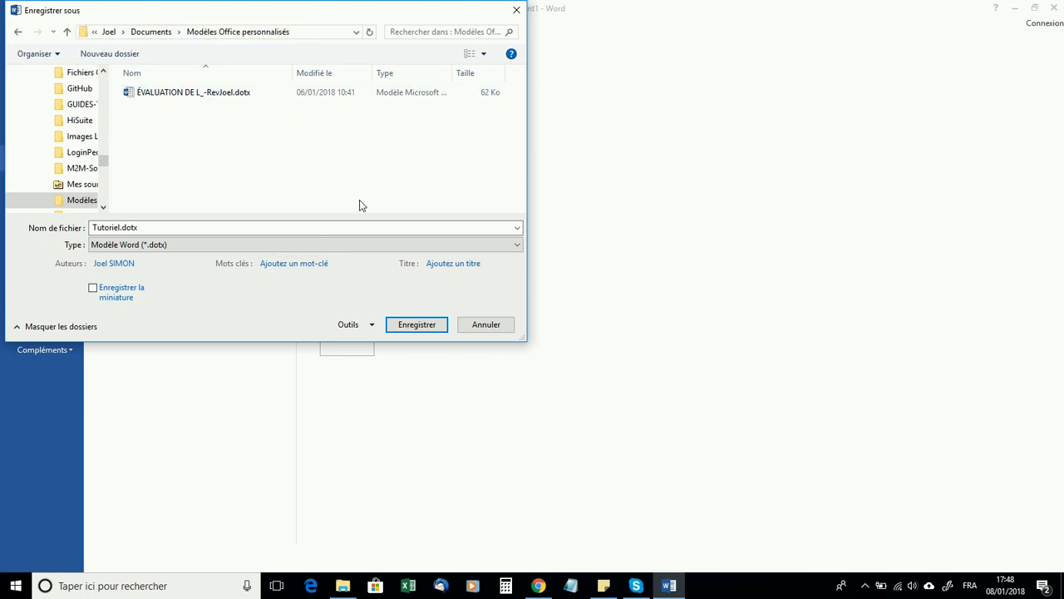
click(416, 324)
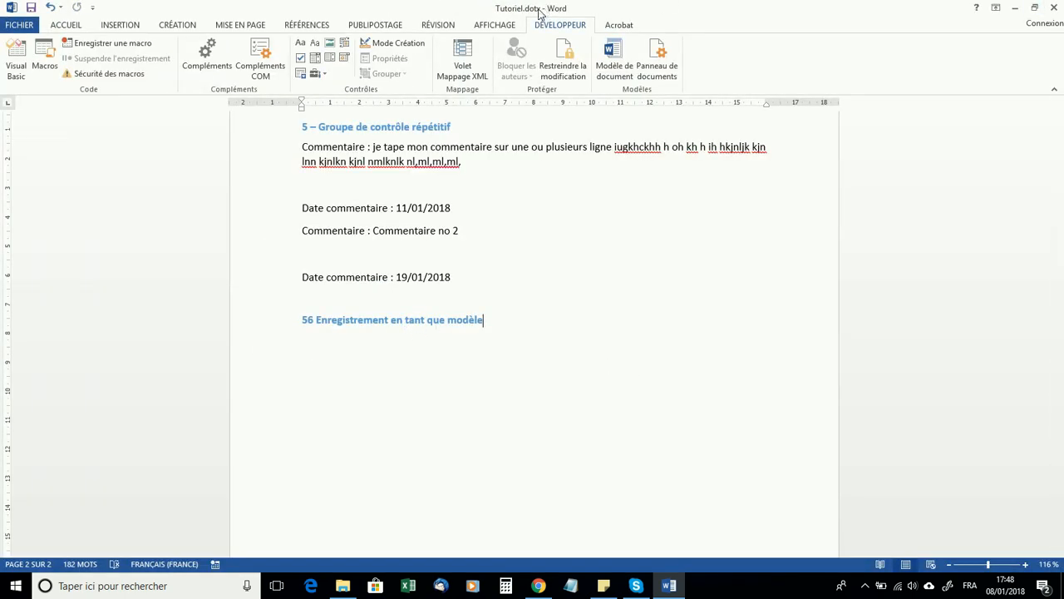
- Return to the start of Tutoriel.dotx and close the template
scroll(553, 273, up, 15)
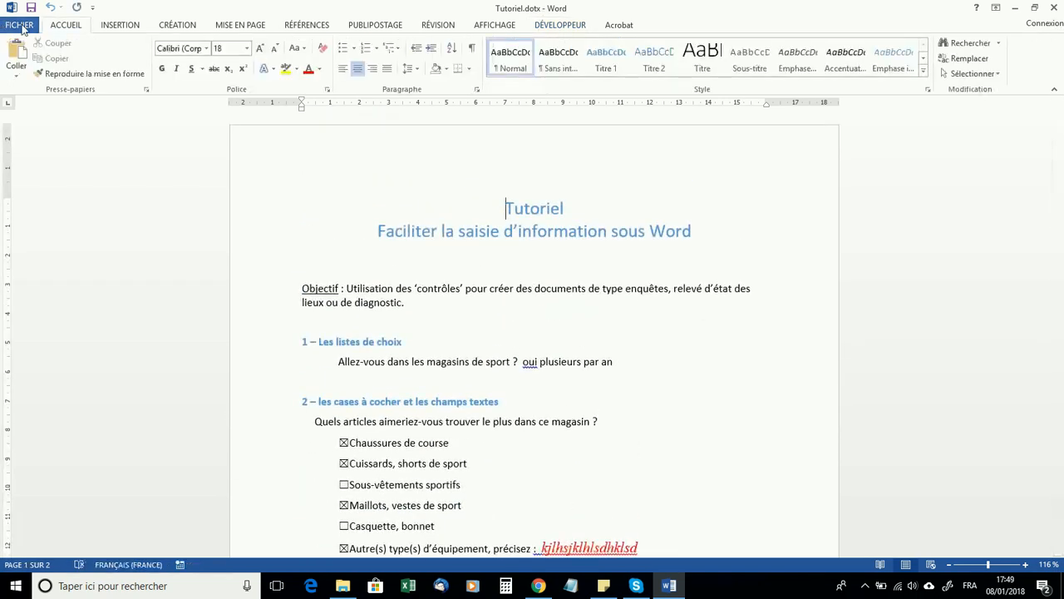
click(24, 29)
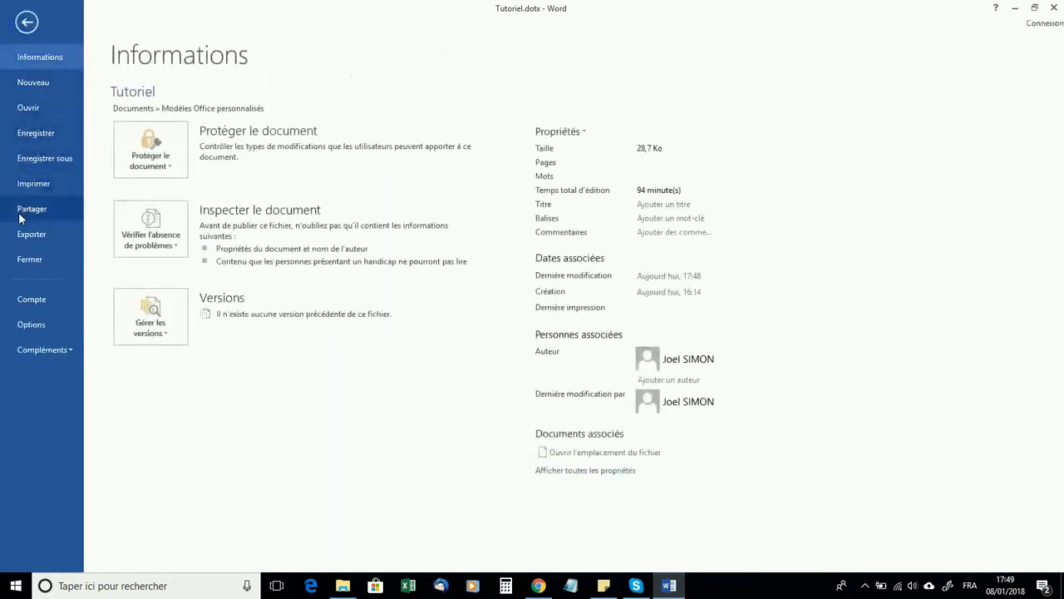
click(30, 258)
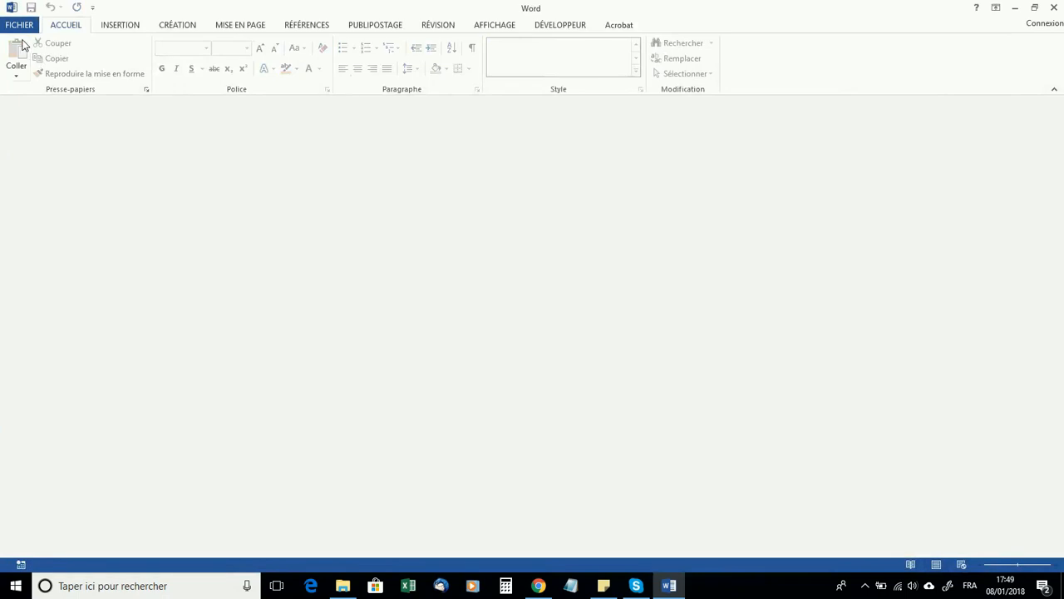
- Create a new document from the personal template "Tutoriel"
click(16, 26)
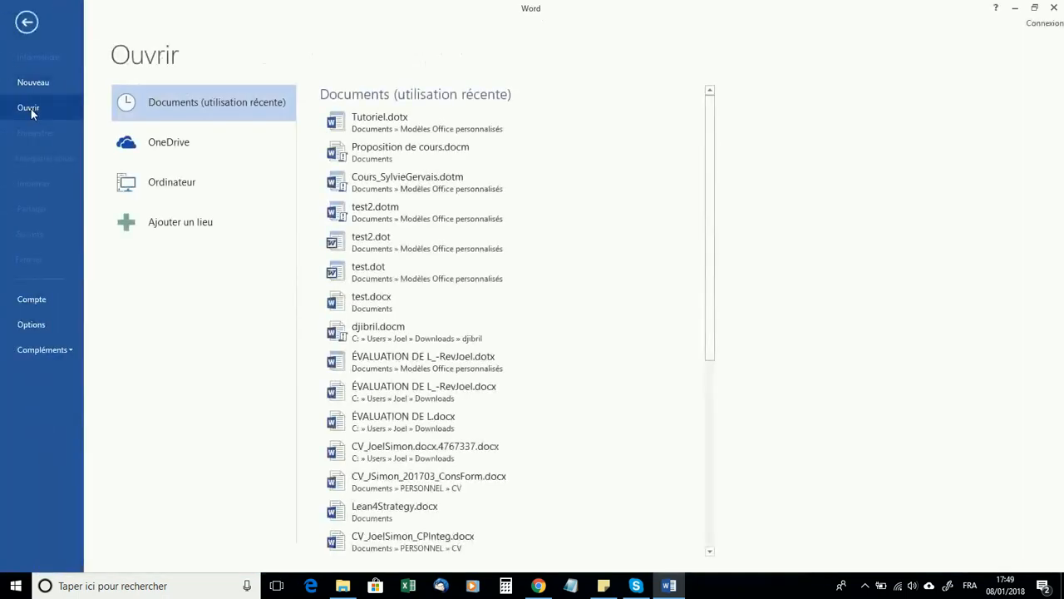
click(41, 84)
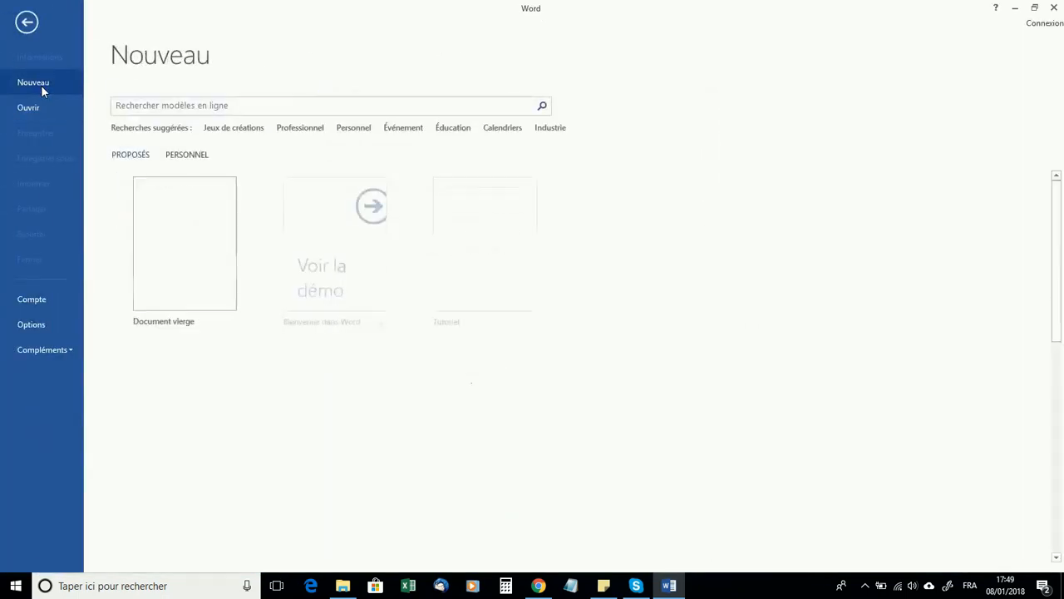
click(129, 156)
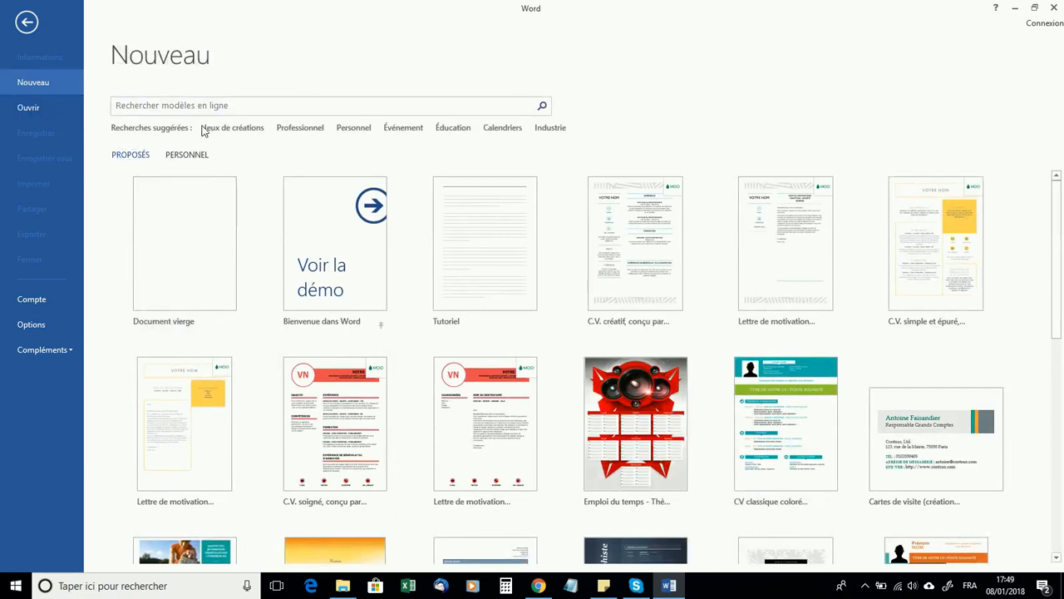
click(184, 155)
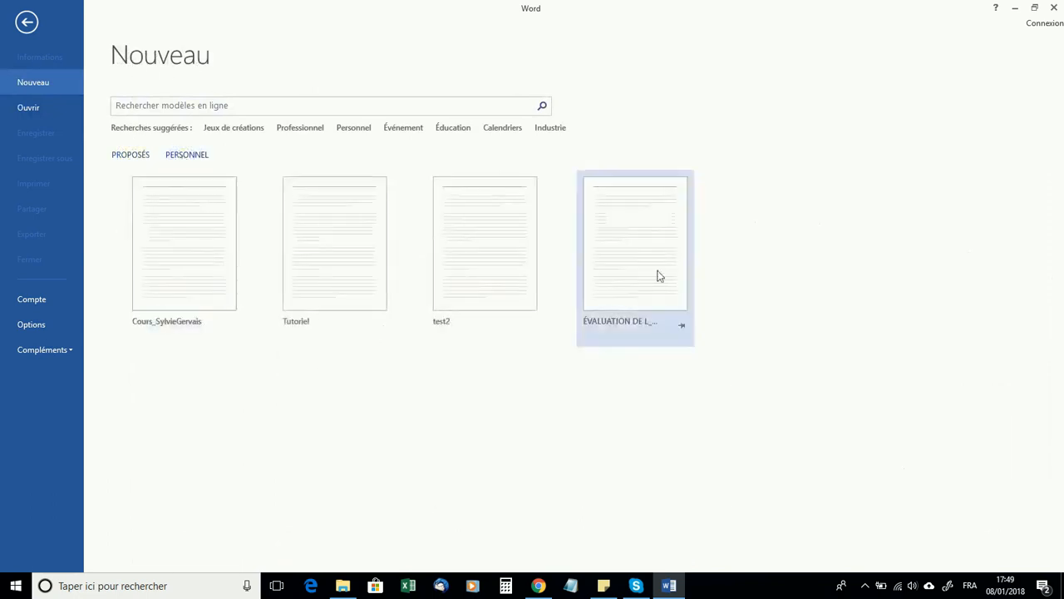
click(315, 240)
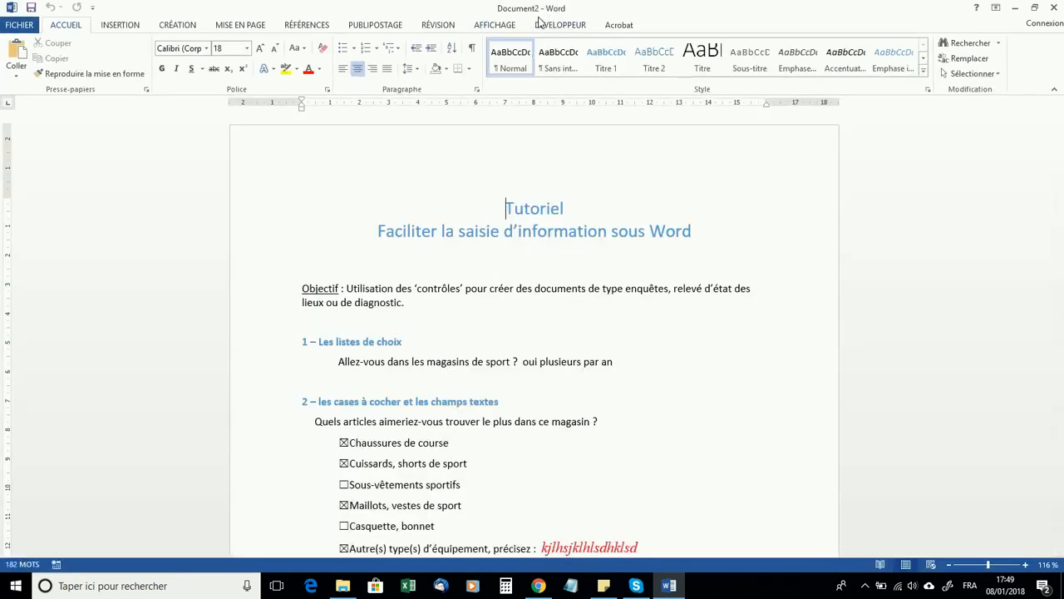
- Tick the "Sous-vêtements sportifs" and "Casquette, bonnet" boxes in section 2, and view the save locations for the new document without saving
scroll(446, 236, down, 3)
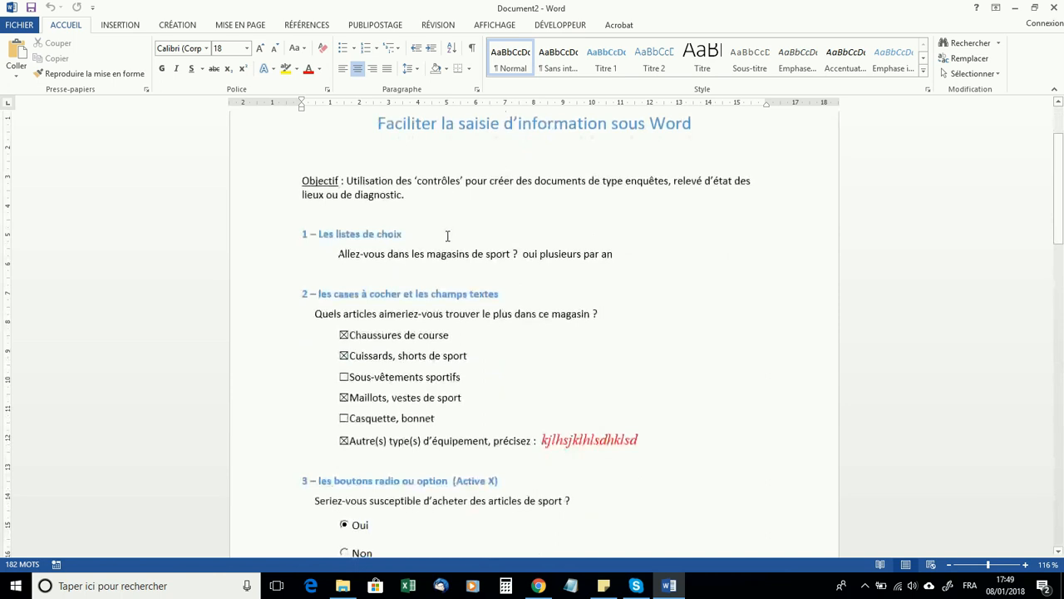
click(343, 341)
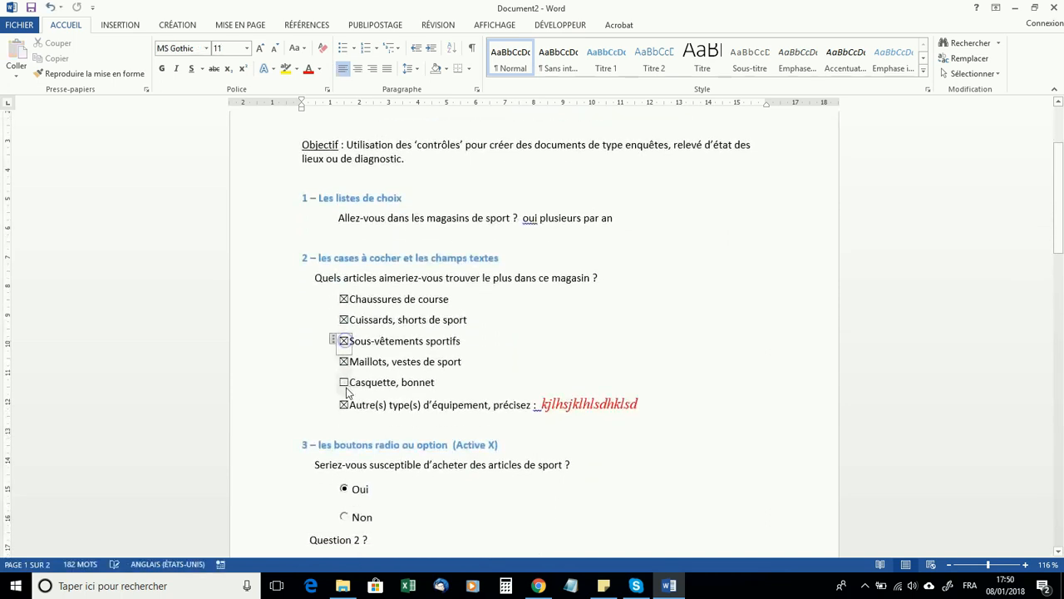
click(344, 383)
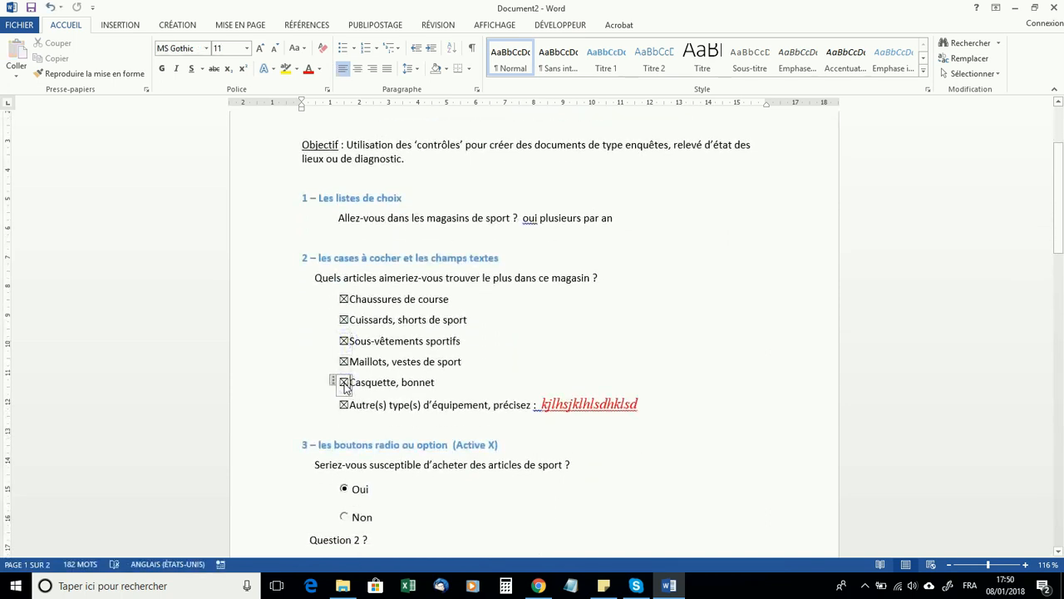
key(ctrl+s)
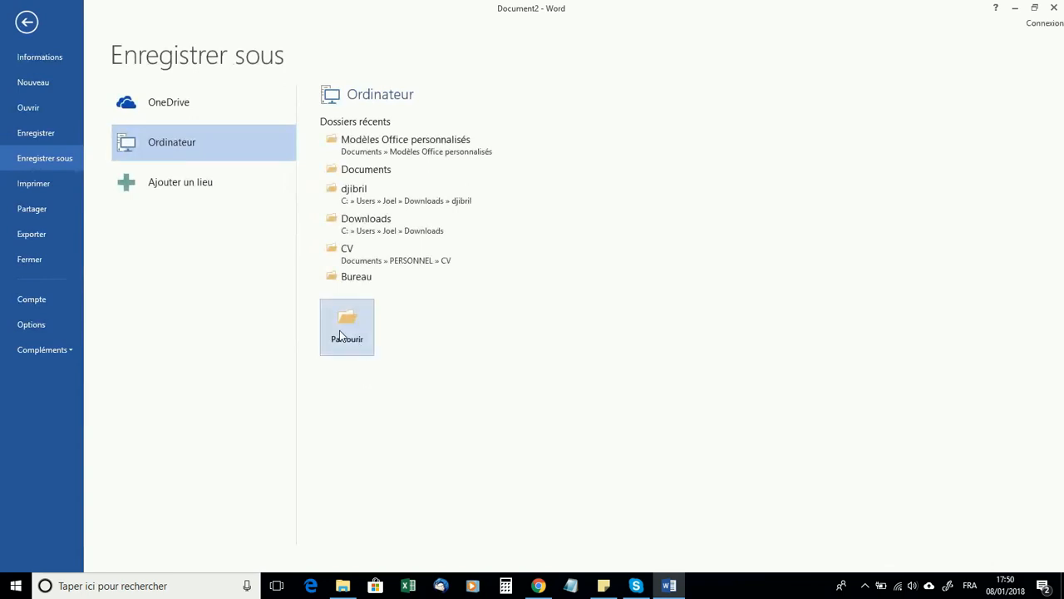
click(27, 22)
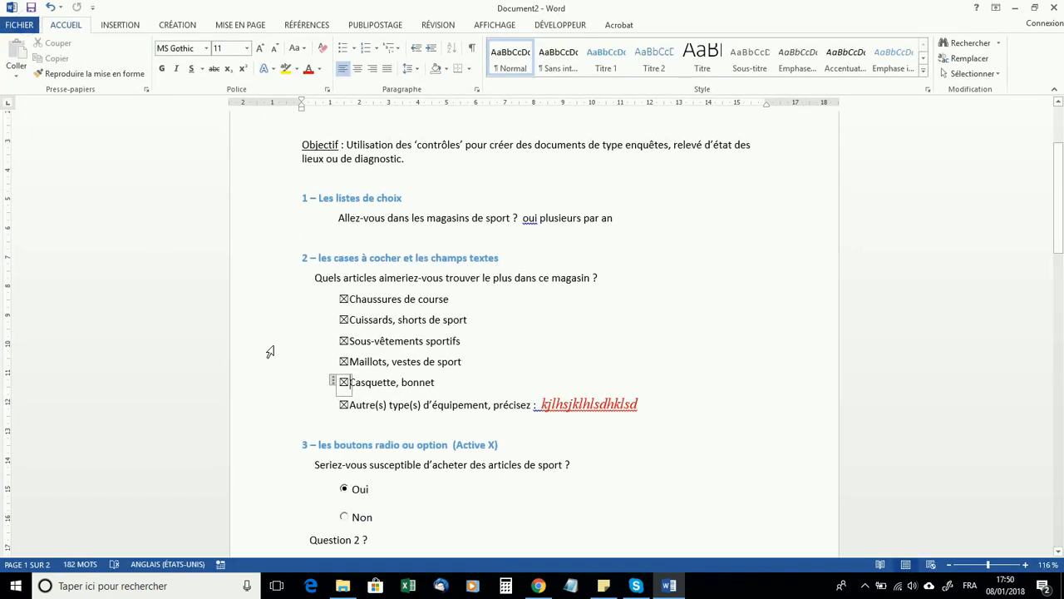